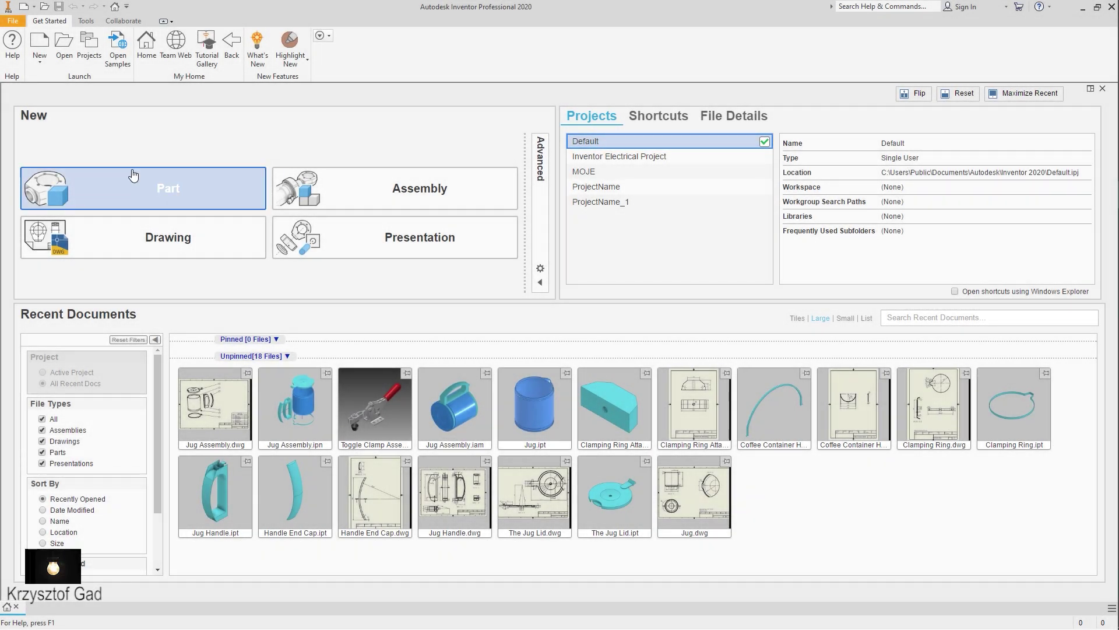
Create a new blank part document, Part1, from the Get Started screen.
{"action": "left_click", "coordinate": [146, 186]}
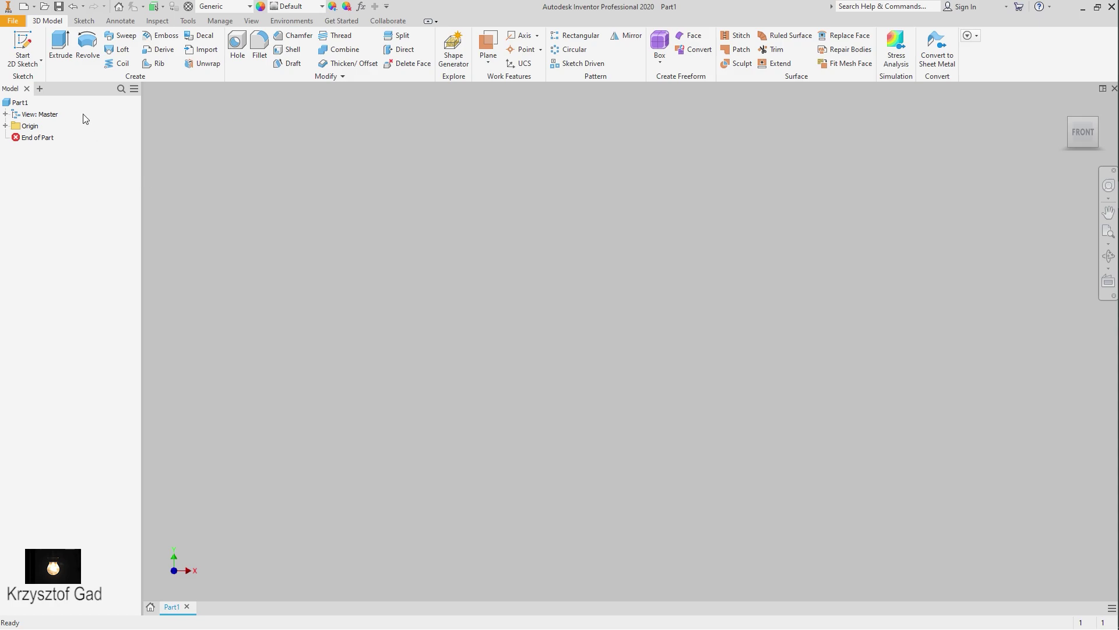
Sketch a 96.5 × 25 mm centre rectangle at the origin on the XZ plane.
{"action": "left_click", "coordinate": [22, 45]}
{"action": "left_click", "coordinate": [560, 387]}
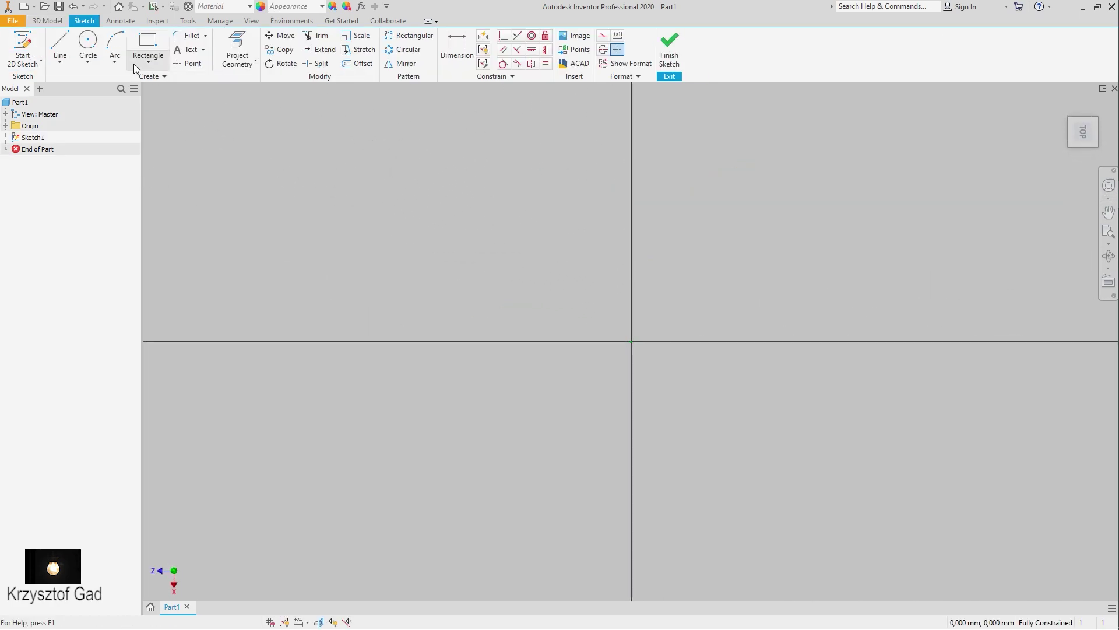
{"action": "left_click", "coordinate": [134, 65]}
{"action": "left_click", "coordinate": [160, 135]}
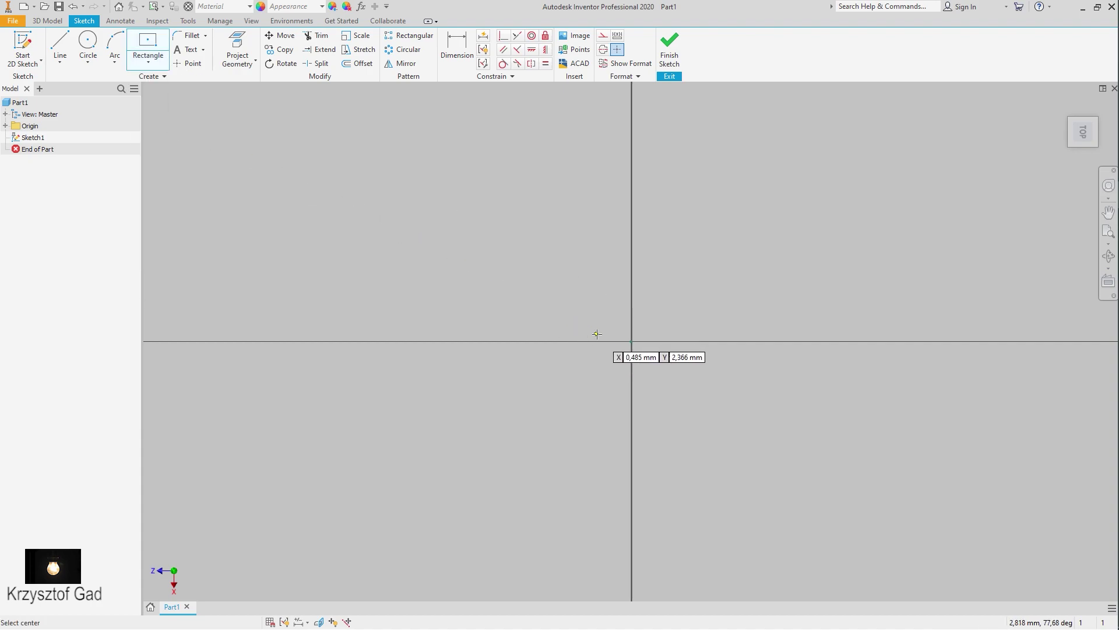
{"action": "left_click", "coordinate": [632, 341]}
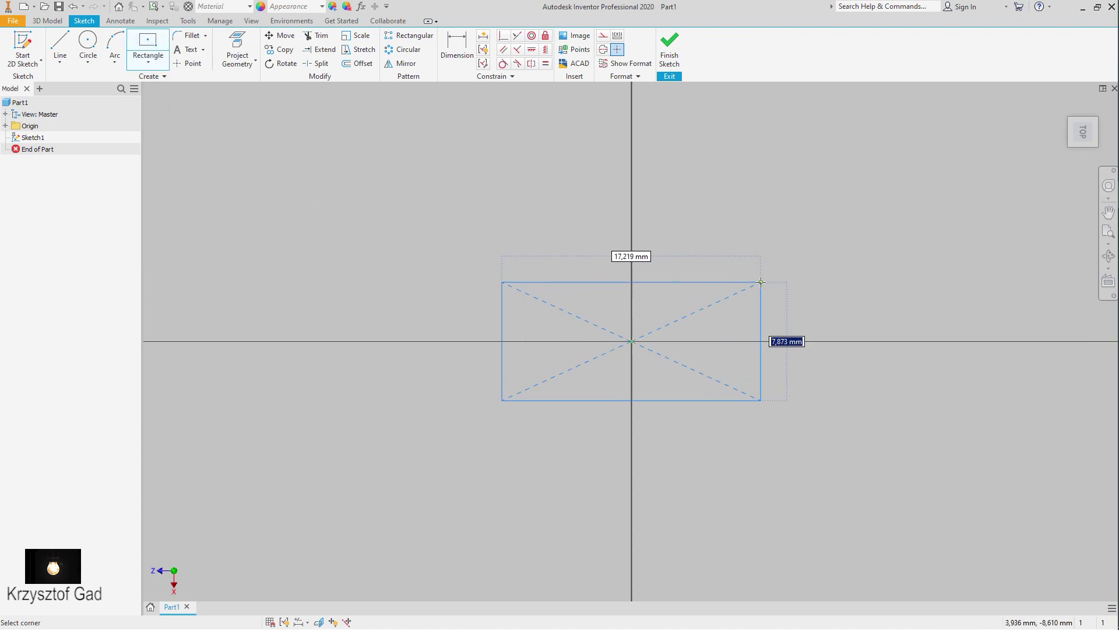
{"action": "key", "text": "Tab"}
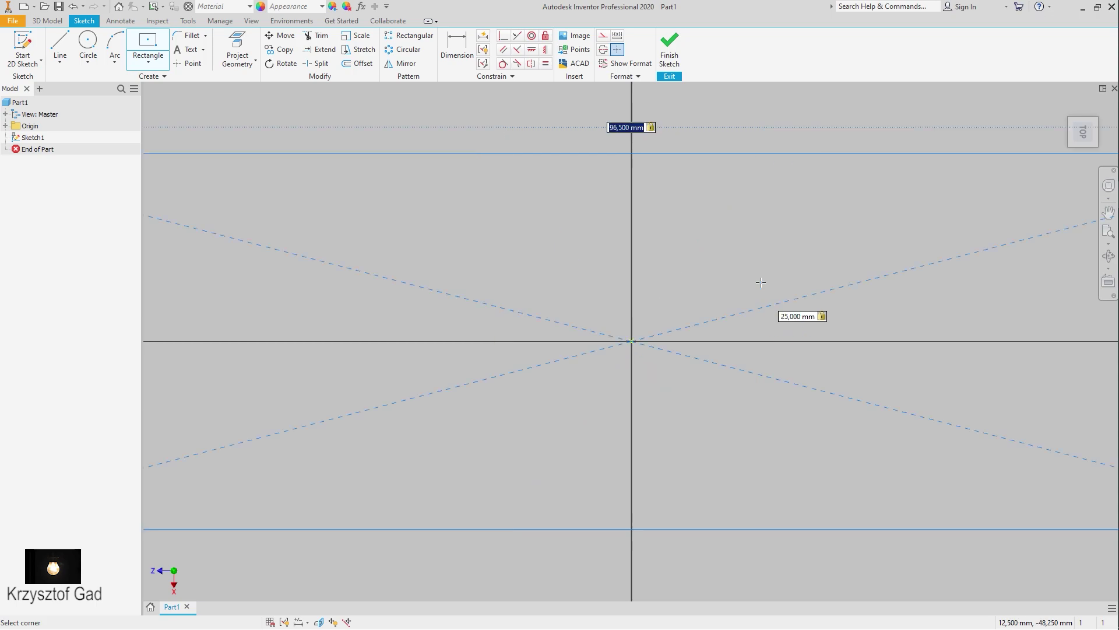
{"action": "key", "text": "Return"}
{"action": "scroll", "coordinate": [688, 315], "scroll_direction": "down", "scroll_amount": 5}
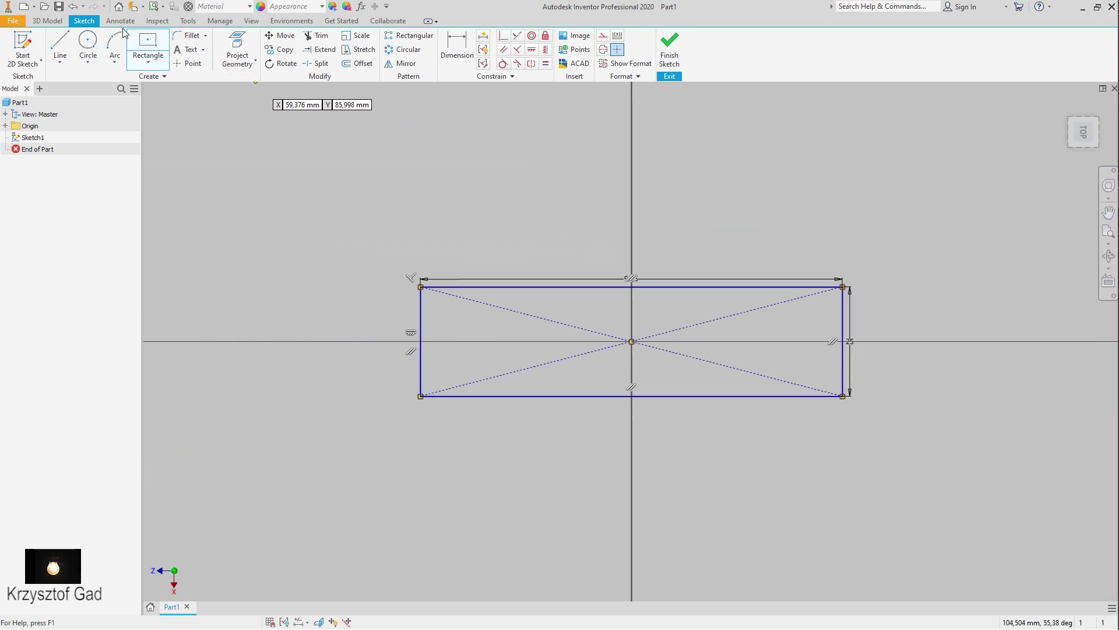
Round both right-hand corners with 12.5 mm sketch fillets and finish the sketch.
{"action": "left_click", "coordinate": [192, 36]}
{"action": "type", "text": "12,5"}
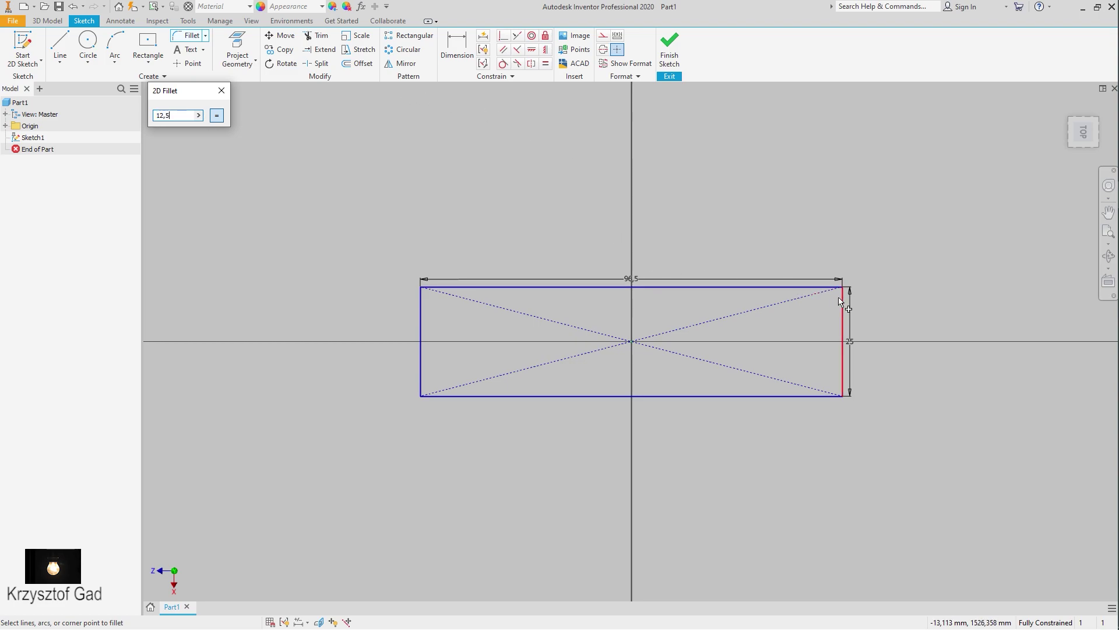
{"action": "left_click", "coordinate": [840, 301]}
{"action": "left_click", "coordinate": [822, 286]}
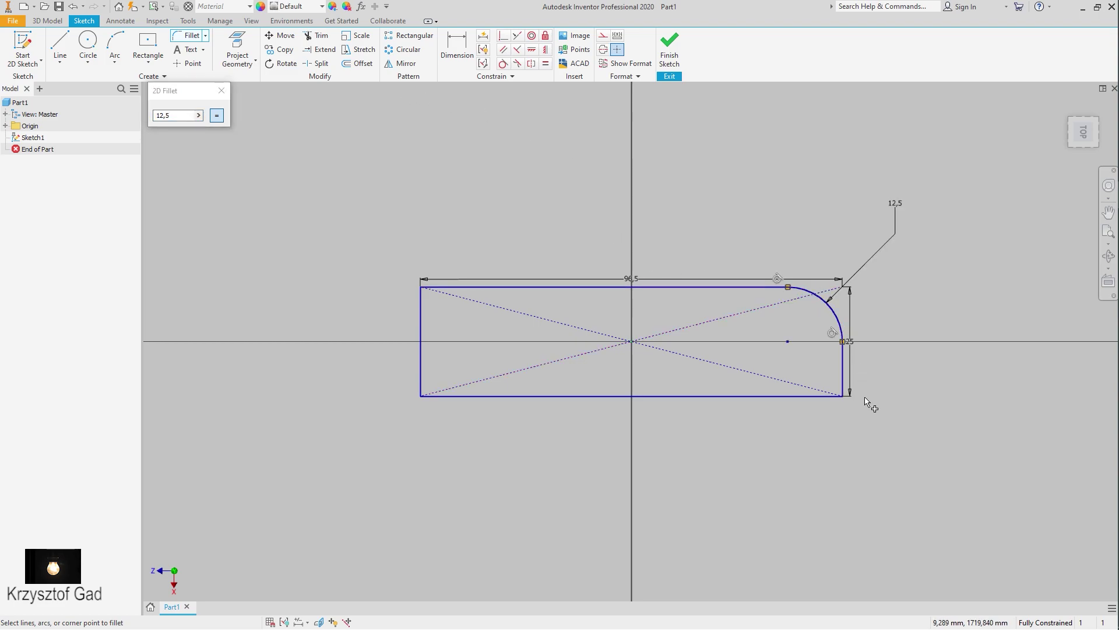
{"action": "left_click", "coordinate": [817, 399]}
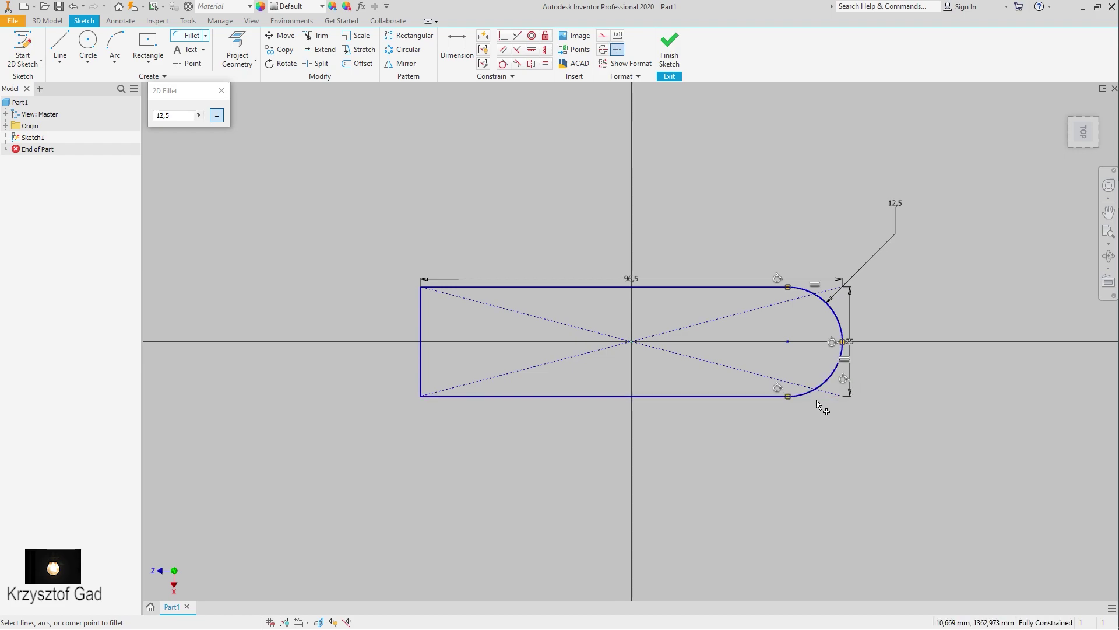
{"action": "left_click", "coordinate": [679, 48]}
Extrude the sketch profile 8 mm into a solid slab.
{"action": "right_click", "coordinate": [750, 171]}
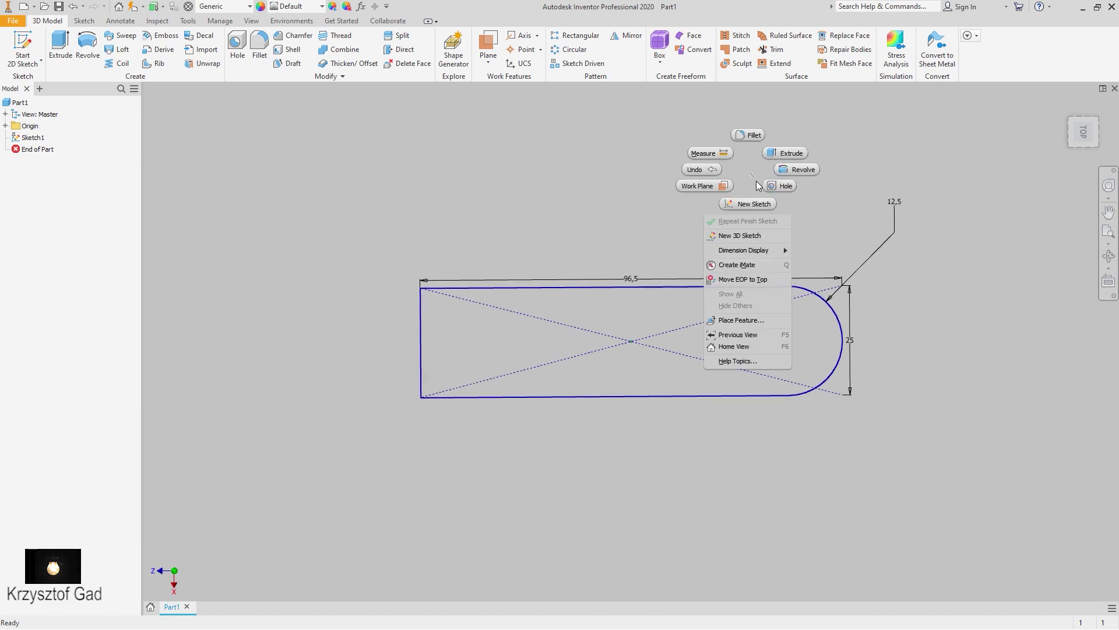
{"action": "left_click", "coordinate": [786, 152]}
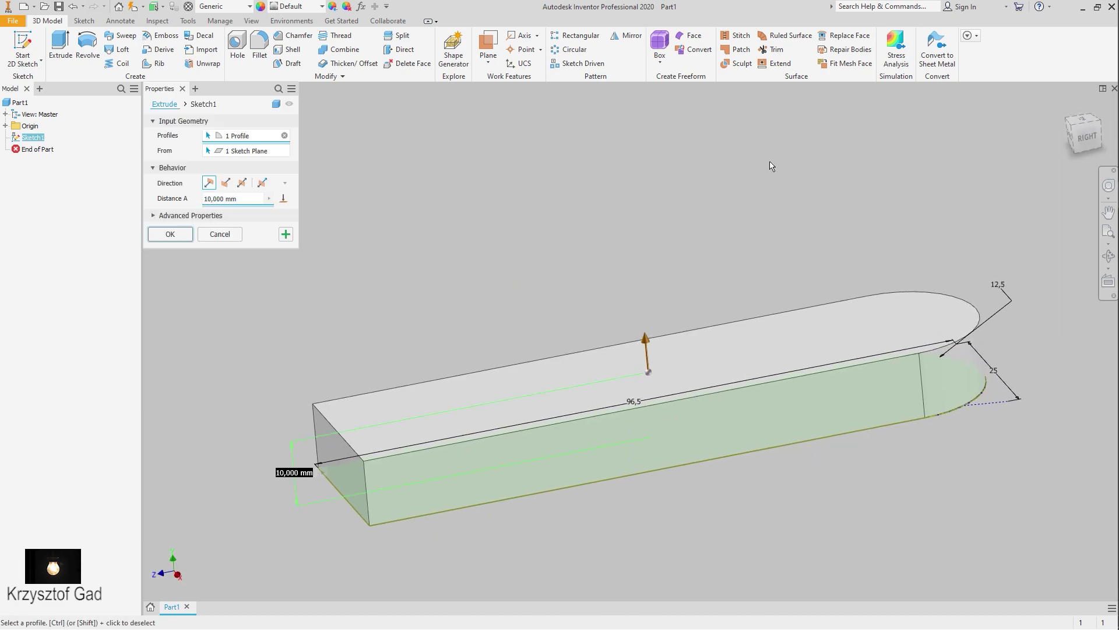
{"action": "type", "text": "8"}
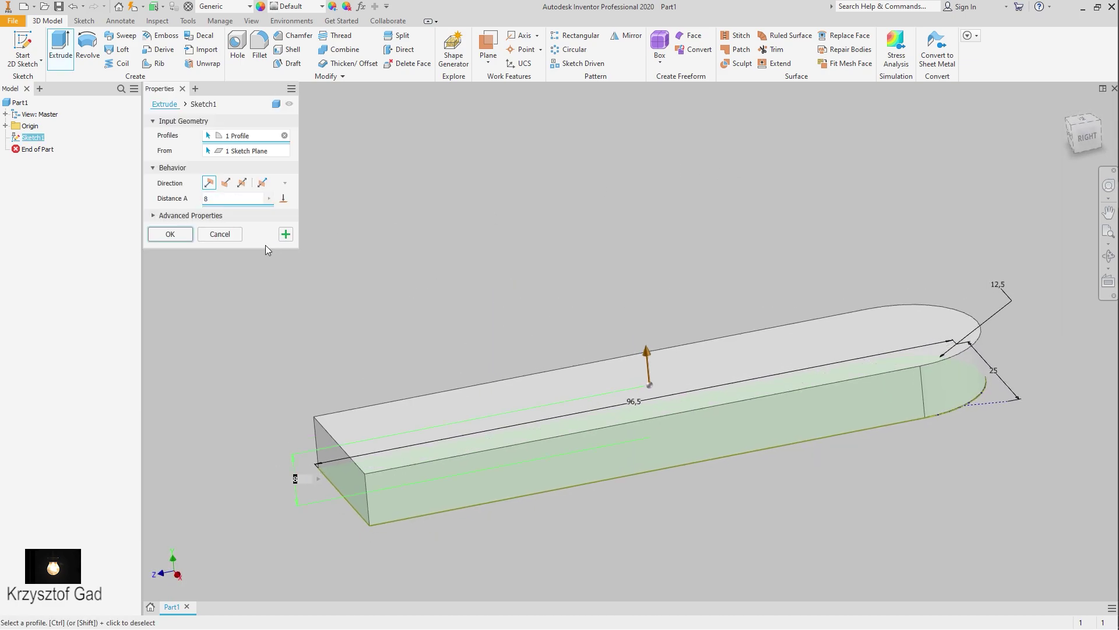
{"action": "left_click", "coordinate": [184, 238]}
Round the two square-end edges with 4 mm fillets.
{"action": "left_click", "coordinate": [260, 47]}
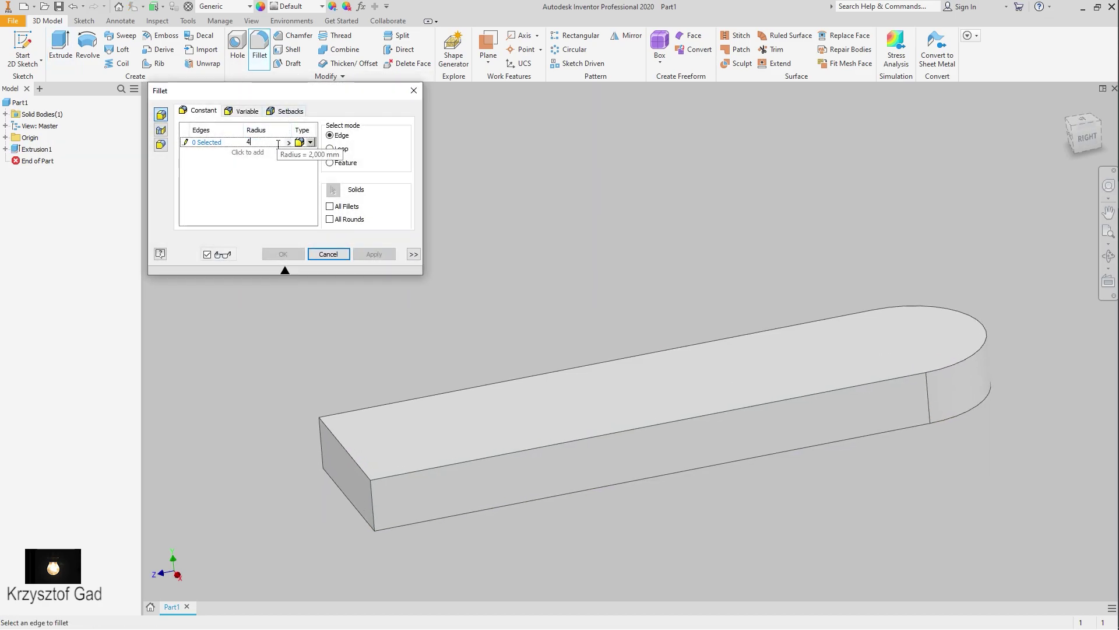
{"action": "scroll", "coordinate": [400, 370], "scroll_direction": "down", "scroll_amount": 3}
{"action": "scroll", "coordinate": [373, 443], "scroll_direction": "down", "scroll_amount": 2}
{"action": "left_click", "coordinate": [366, 513]}
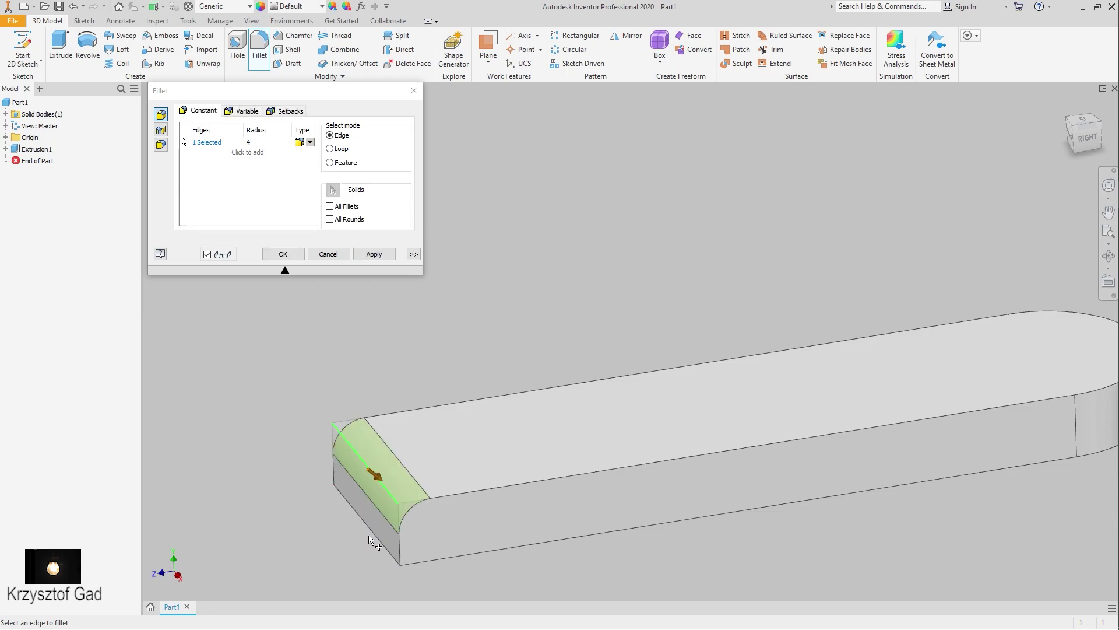
{"action": "left_click", "coordinate": [372, 537]}
{"action": "left_click", "coordinate": [282, 254]}
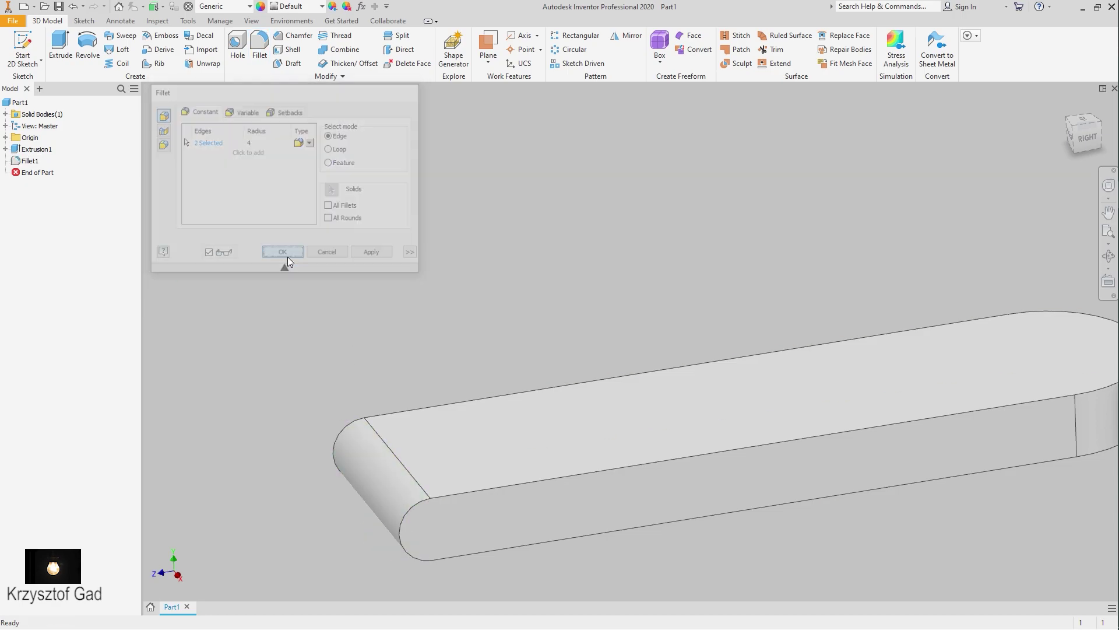
Shell the part to 1 mm walls, removing the top face.
{"action": "key", "text": "Home"}
{"action": "left_click", "coordinate": [288, 49]}
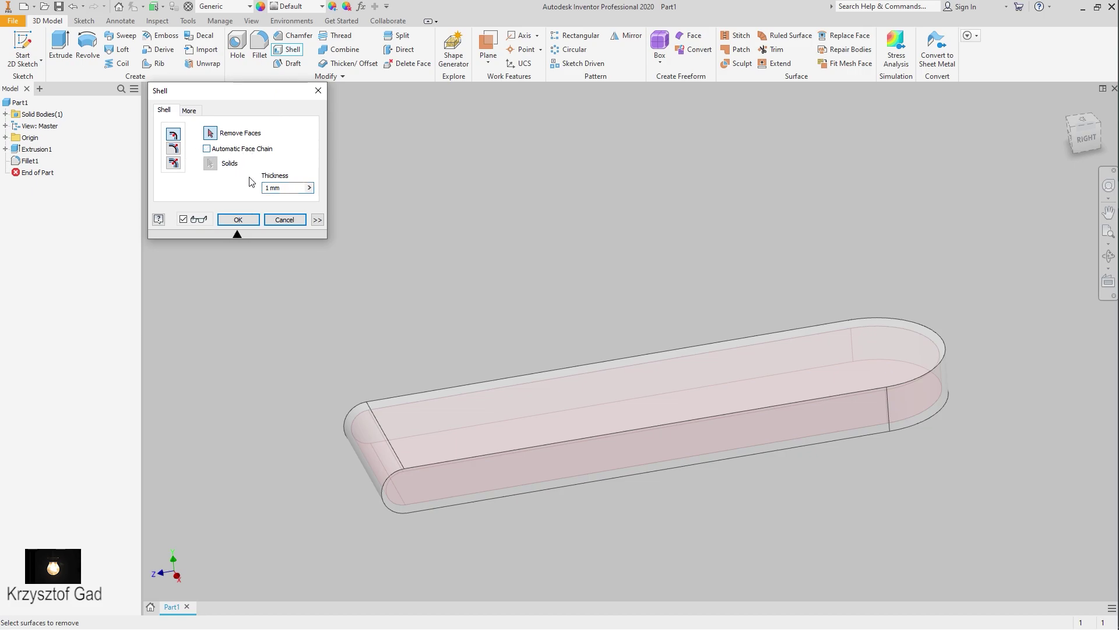
{"action": "left_click", "coordinate": [410, 427]}
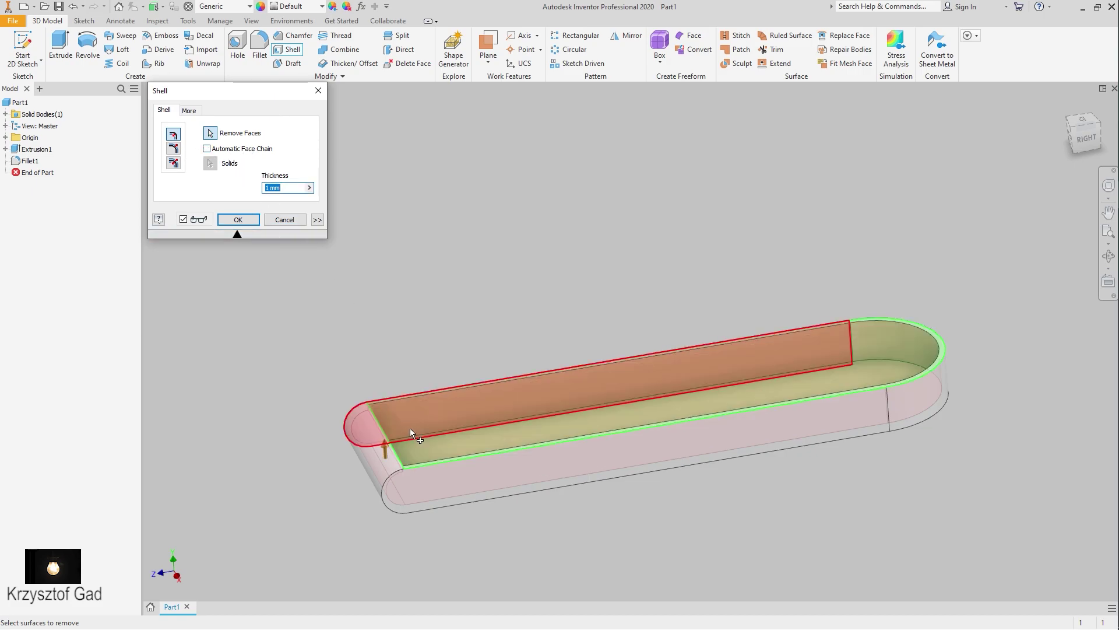
{"action": "left_click", "coordinate": [230, 220]}
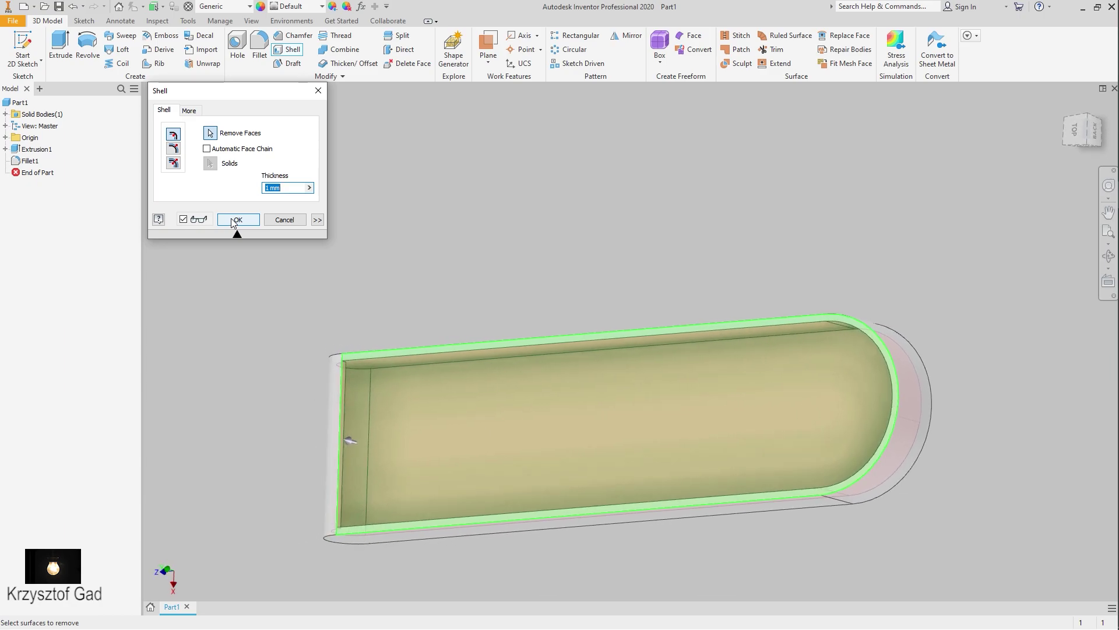
{"action": "middle_click_drag", "start_coordinate": [309, 211], "coordinate": [431, 469], "text": "shift"}
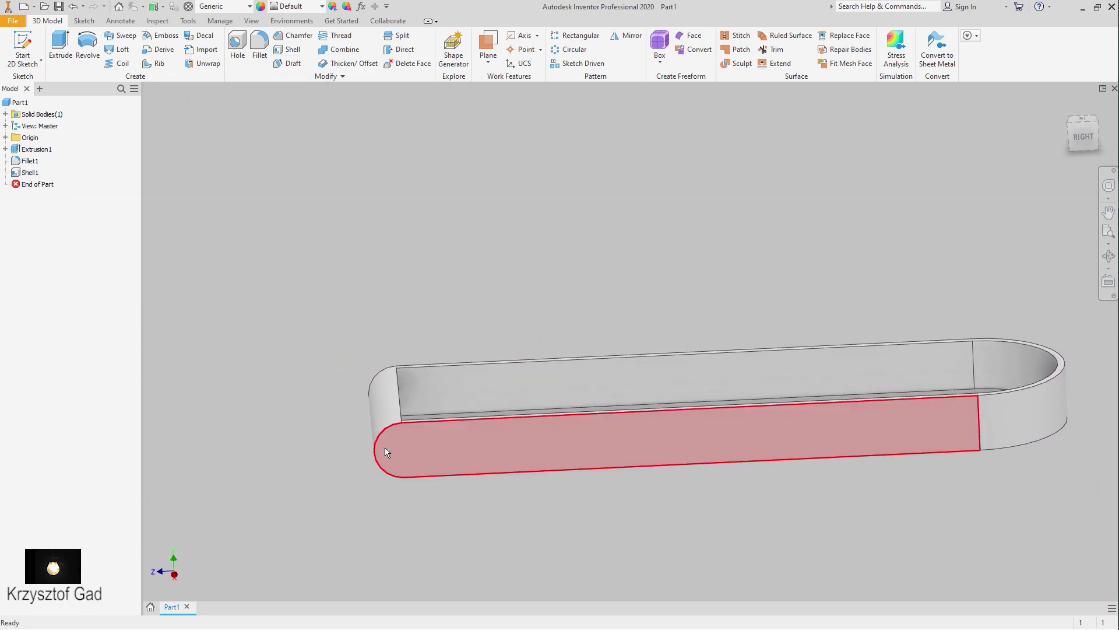
{"action": "left_click", "coordinate": [425, 443]}
Sketch an 8 mm circle on the side face, centred on the end arc.
{"action": "left_click", "coordinate": [469, 438]}
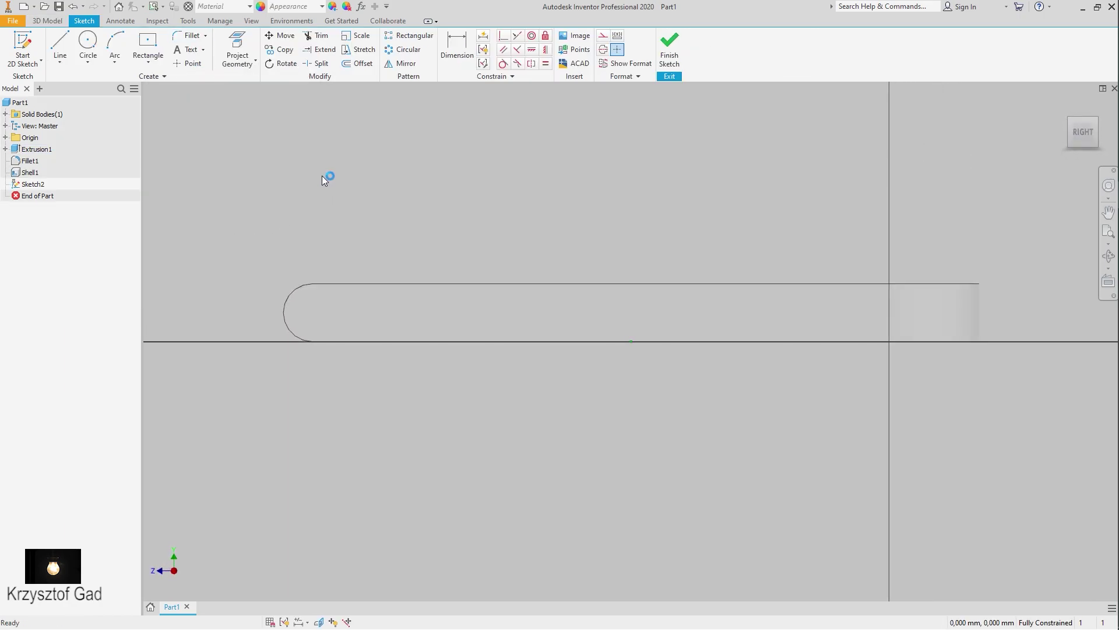
{"action": "scroll", "coordinate": [211, 104], "scroll_direction": "down", "scroll_amount": 3}
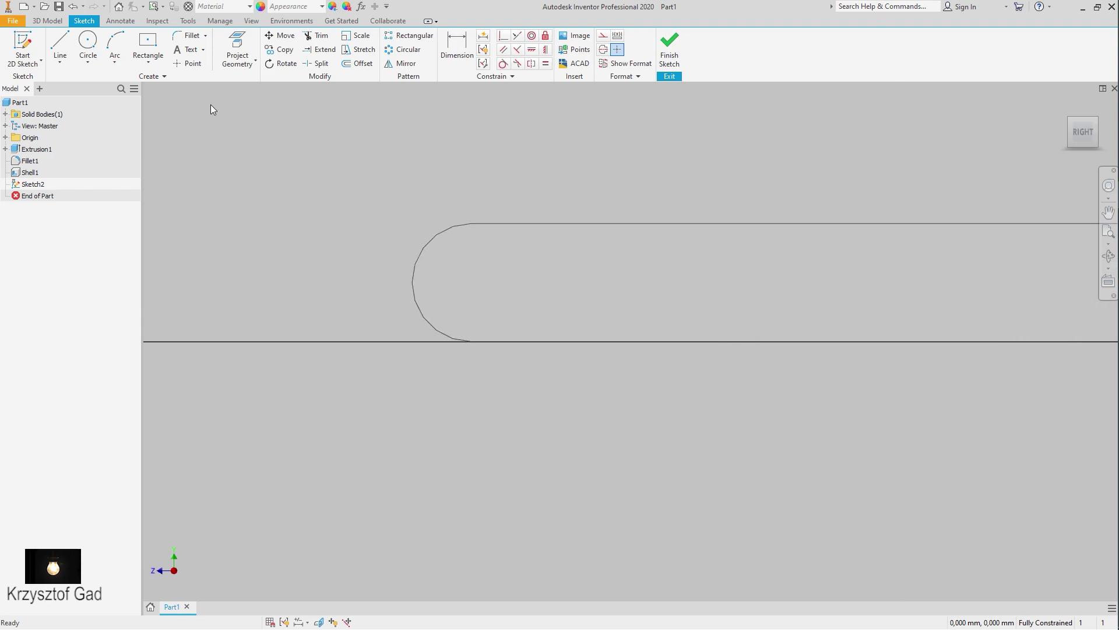
{"action": "left_click", "coordinate": [87, 39]}
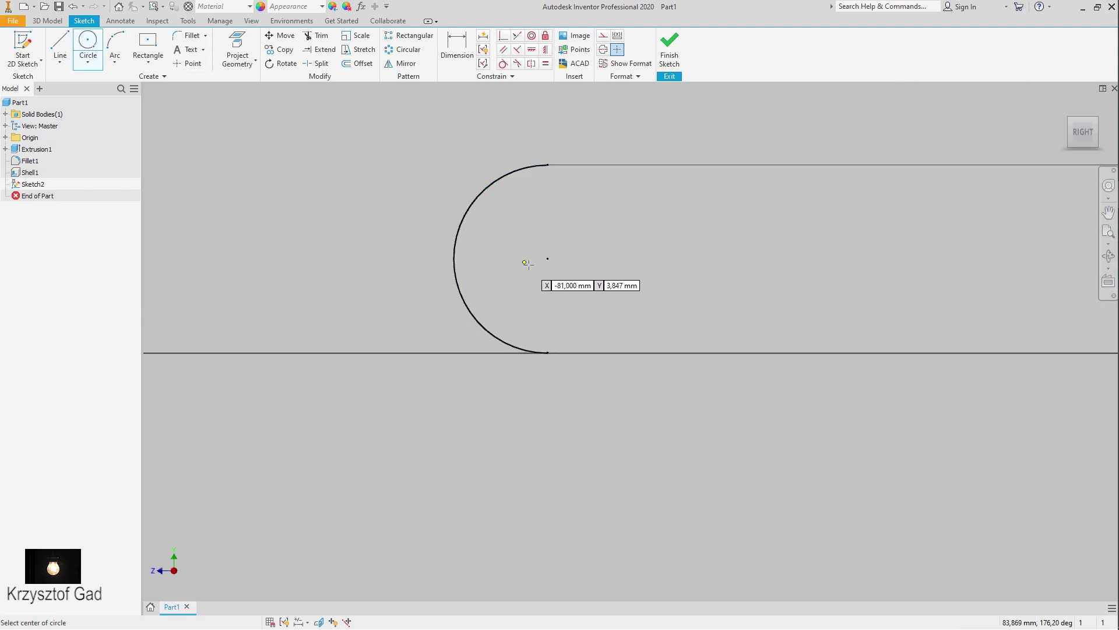
{"action": "left_click", "coordinate": [548, 259]}
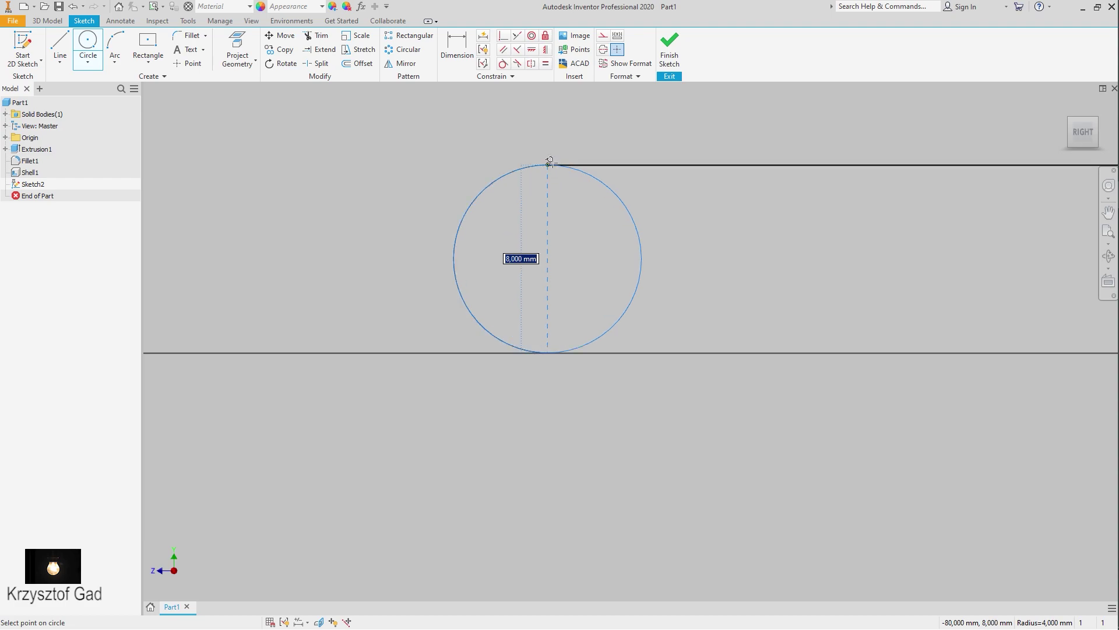
{"action": "left_click", "coordinate": [551, 165]}
{"action": "scroll", "coordinate": [547, 373], "scroll_direction": "up", "scroll_amount": 2}
{"action": "scroll", "coordinate": [548, 373], "scroll_direction": "up", "scroll_amount": 2}
{"action": "left_click", "coordinate": [669, 49]}
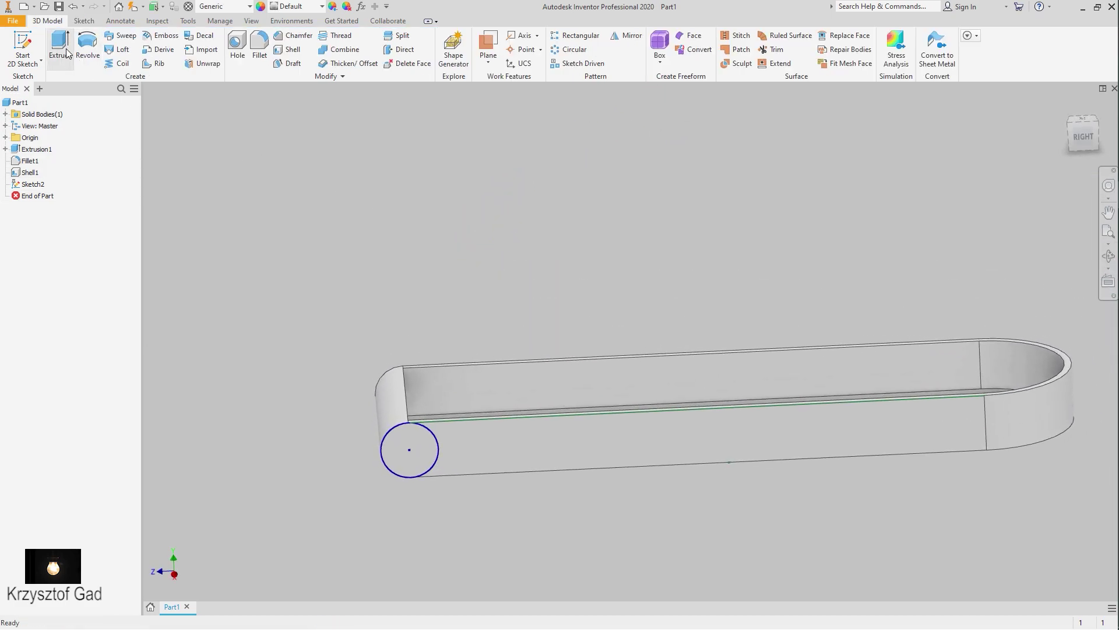
Extrude the circle 1 mm to form the cylinder, Extrusion2.
{"action": "left_click", "coordinate": [66, 52]}
{"action": "type", "text": "1"}
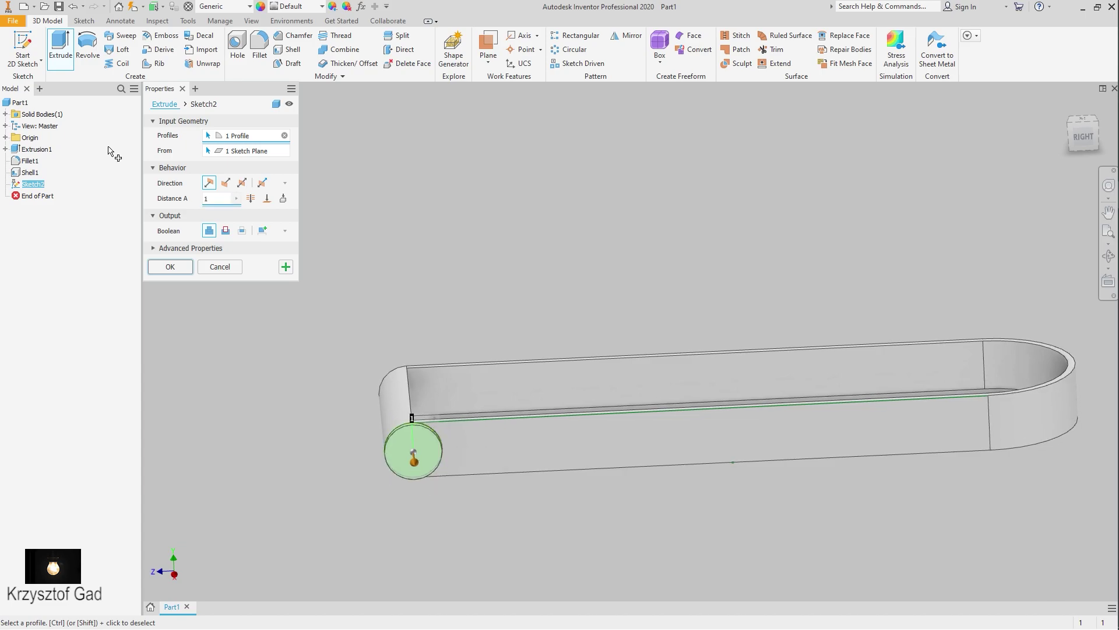
{"action": "middle_click_drag", "start_coordinate": [259, 301], "coordinate": [228, 312], "text": "shift"}
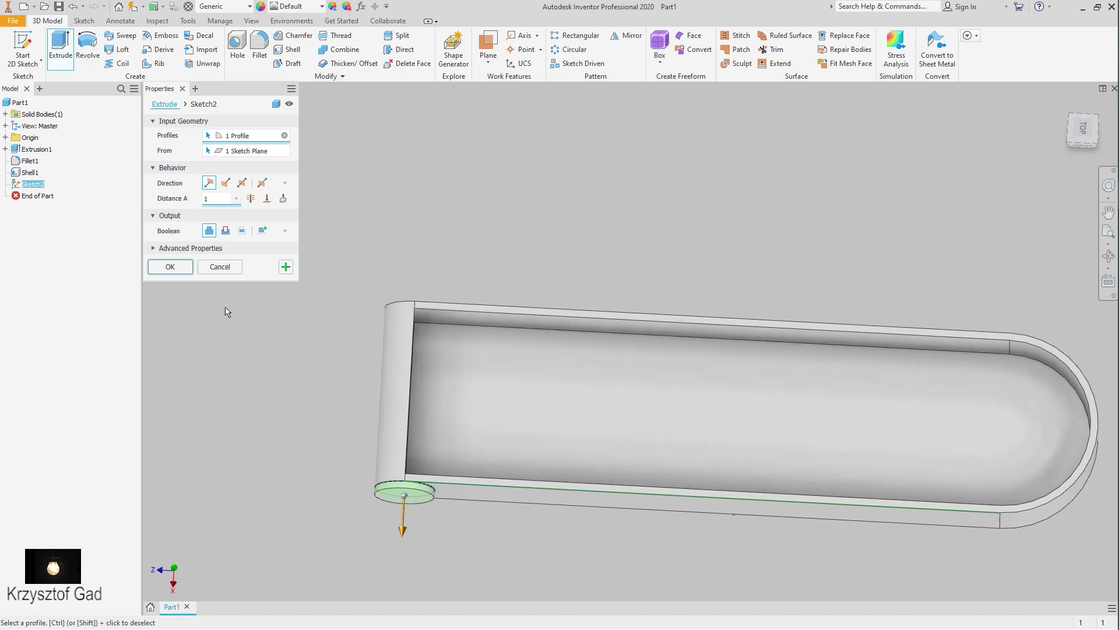
{"action": "left_click", "coordinate": [175, 271]}
{"action": "middle_click_drag", "start_coordinate": [299, 354], "coordinate": [492, 402], "text": "shift"}
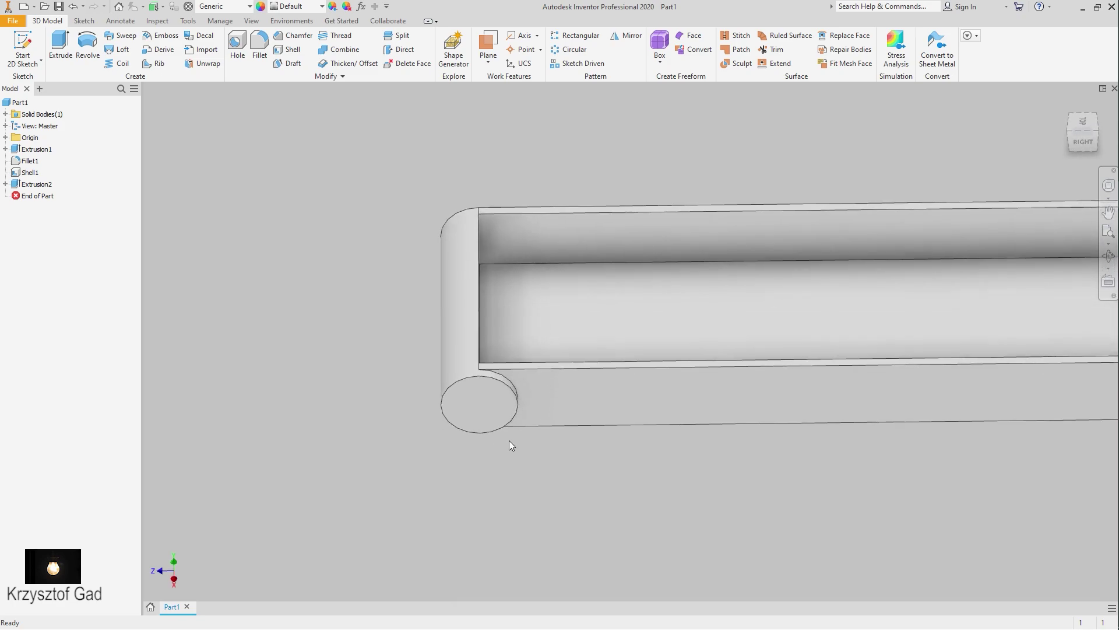
{"action": "left_click", "coordinate": [492, 402]}
Sketch a 6 mm circle centred on the cylinder's end face and extrude it 1.5 mm.
{"action": "left_click", "coordinate": [569, 394]}
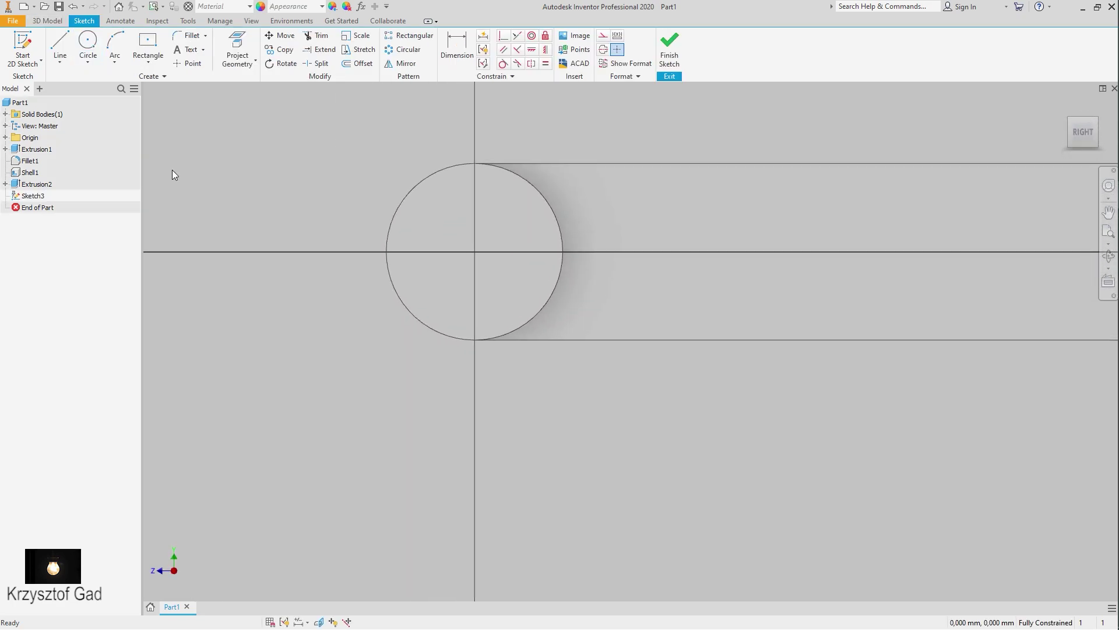
{"action": "left_click", "coordinate": [88, 40]}
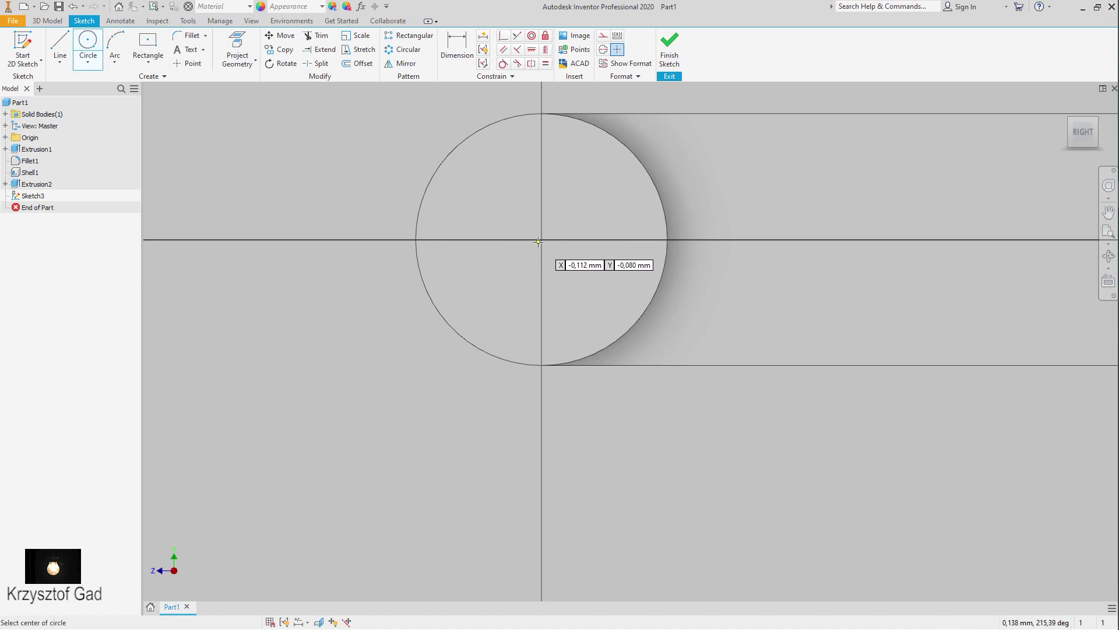
{"action": "left_click", "coordinate": [542, 240]}
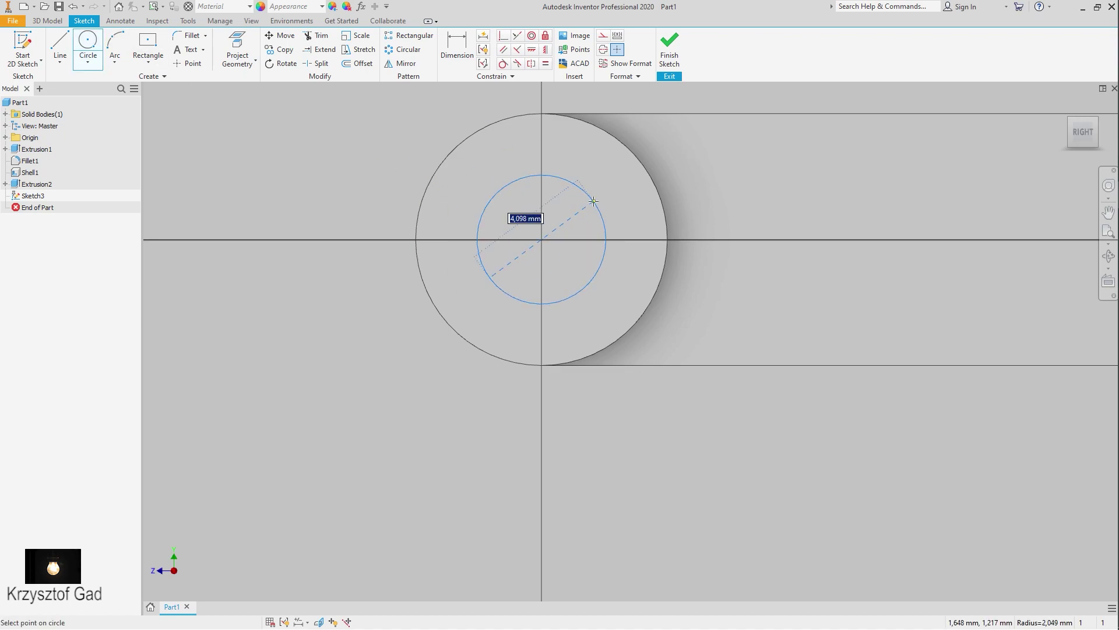
{"action": "type", "text": "6"}
{"action": "key", "text": "Return"}
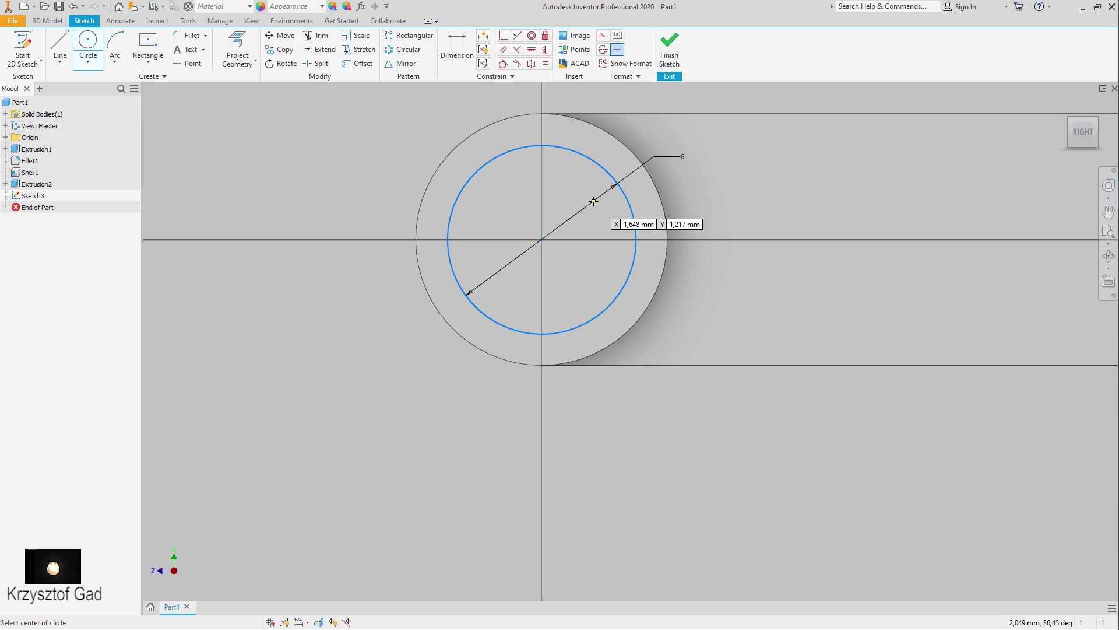
{"action": "left_click", "coordinate": [669, 47]}
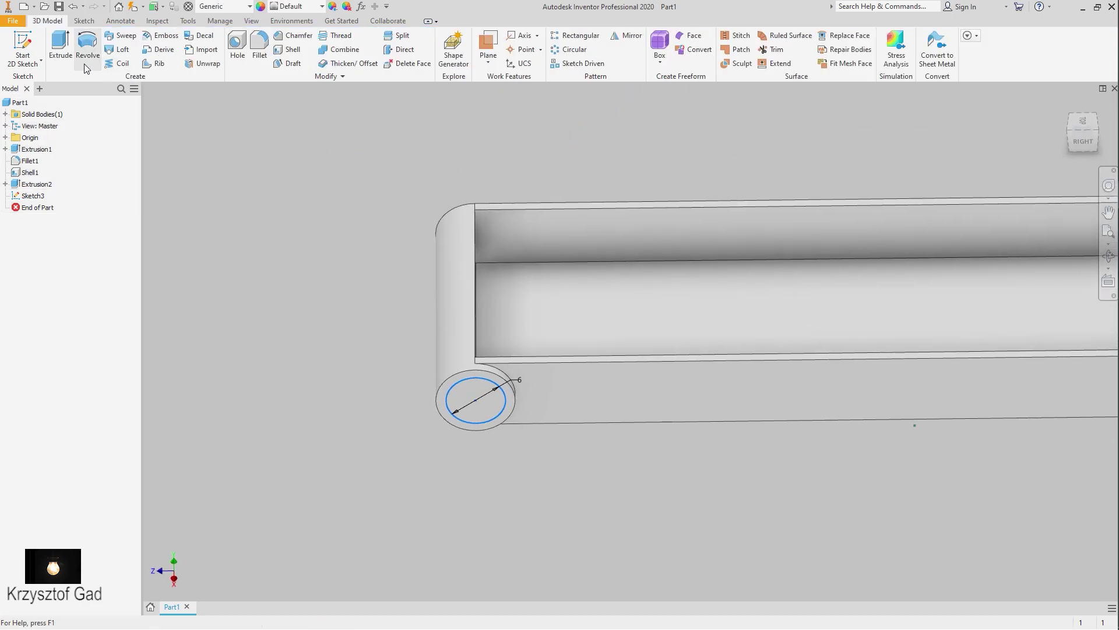
{"action": "key", "text": "e"}
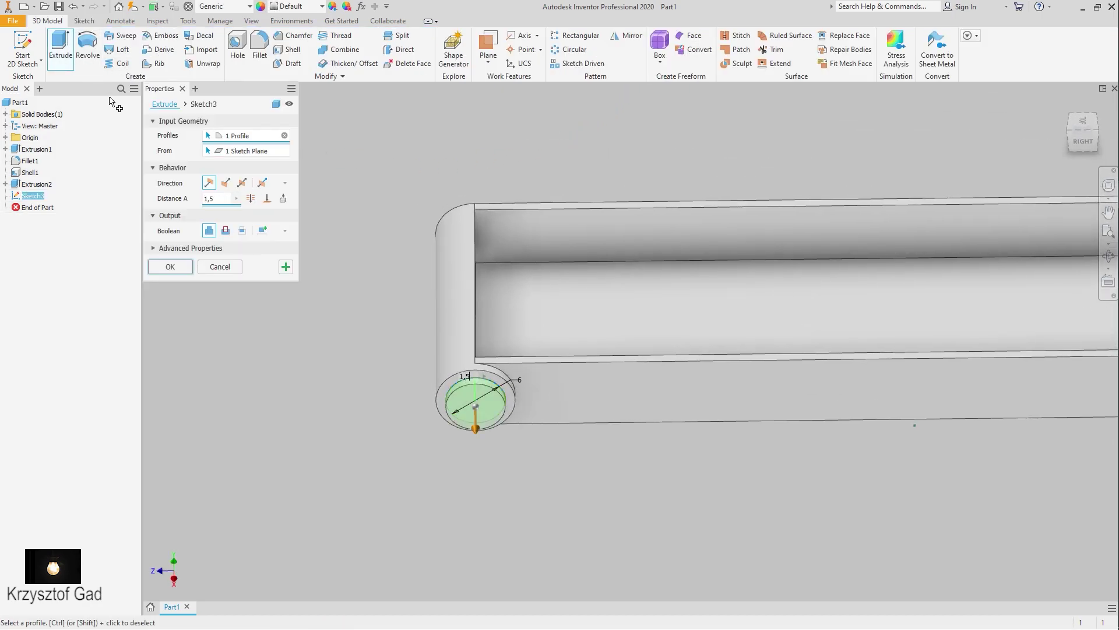
{"action": "left_click", "coordinate": [168, 268]}
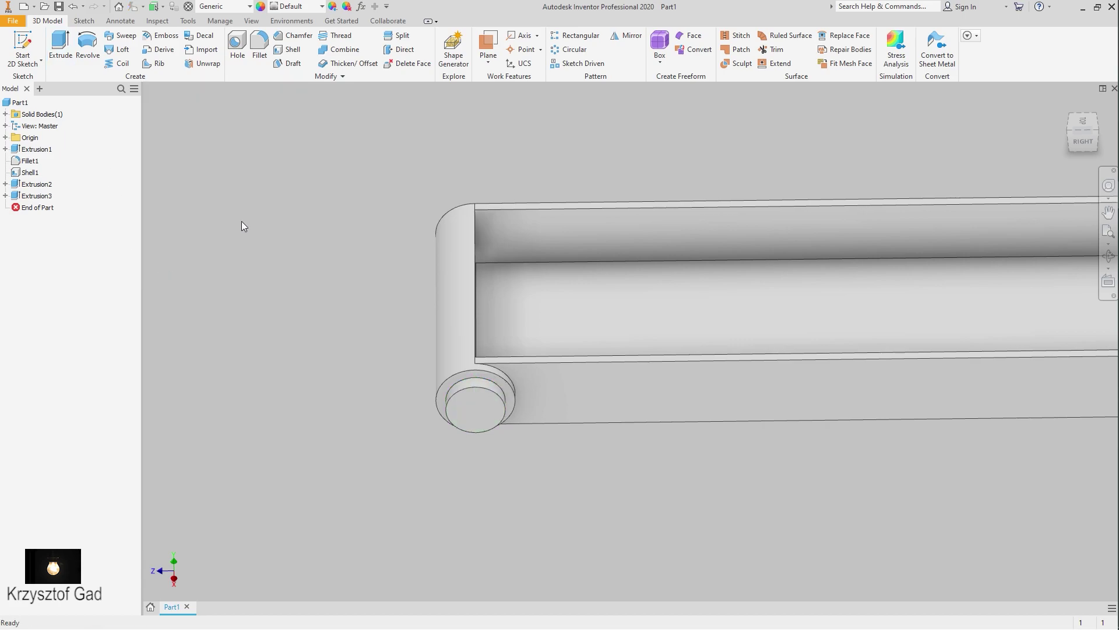
{"action": "middle_click_drag", "start_coordinate": [285, 201], "coordinate": [319, 150], "text": "shift"}
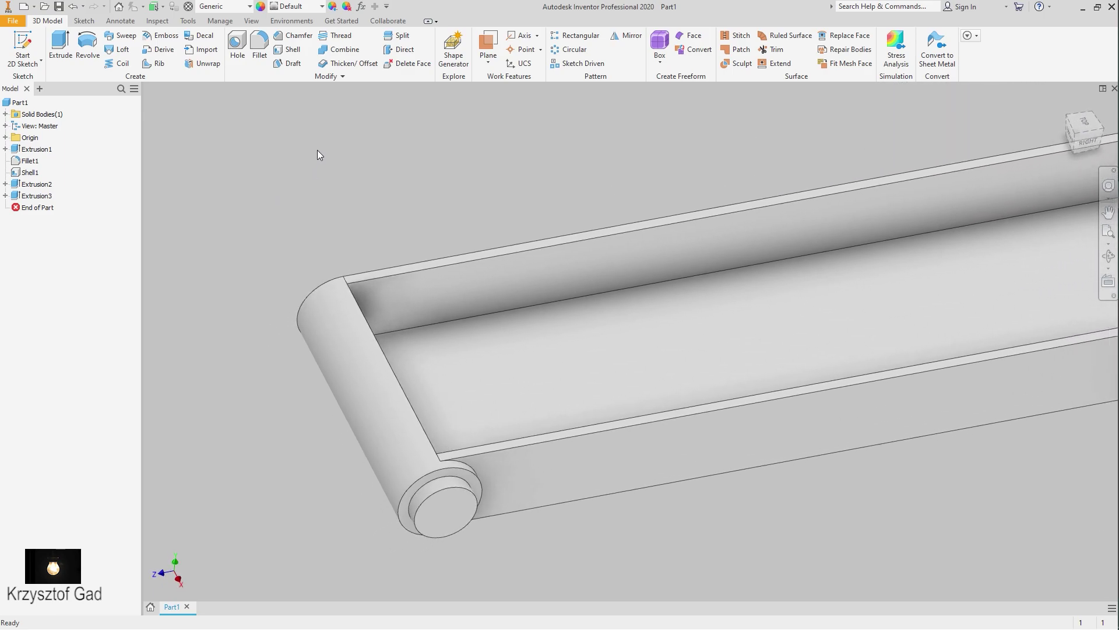
Mirror Extrusion2 and Extrusion3 across the Origin YZ Plane.
{"action": "left_click", "coordinate": [631, 35]}
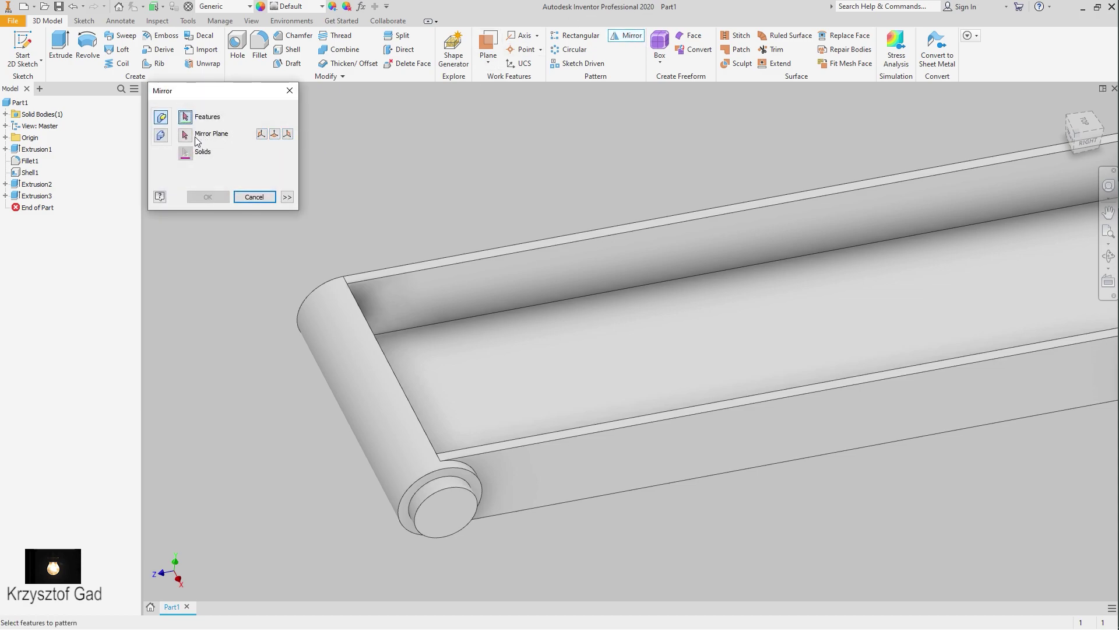
{"action": "left_click", "coordinate": [32, 188]}
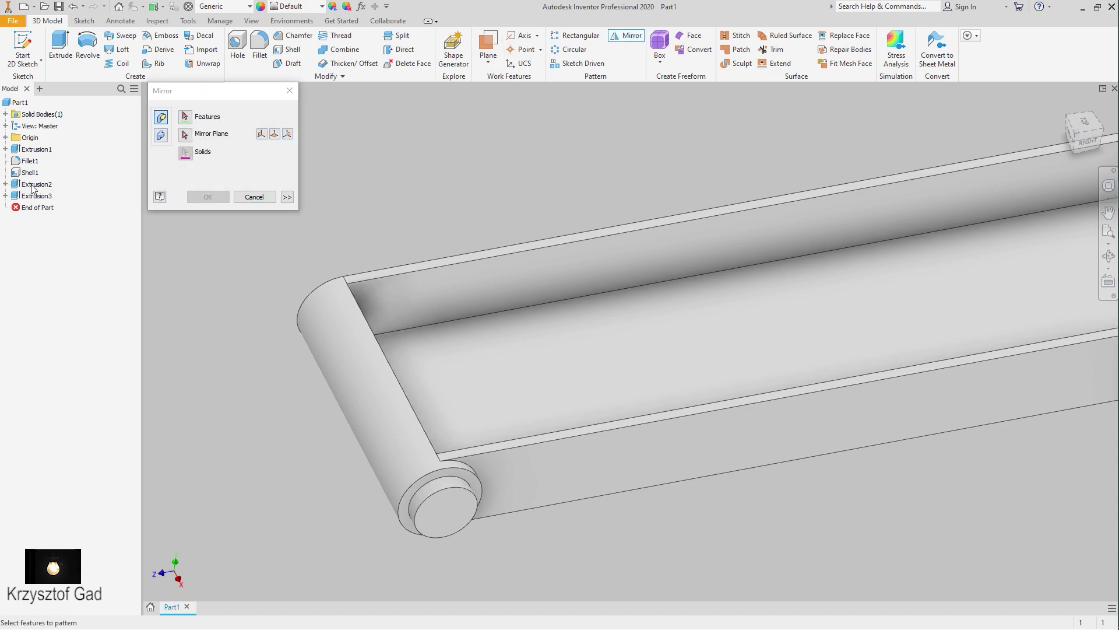
{"action": "left_click", "coordinate": [187, 118]}
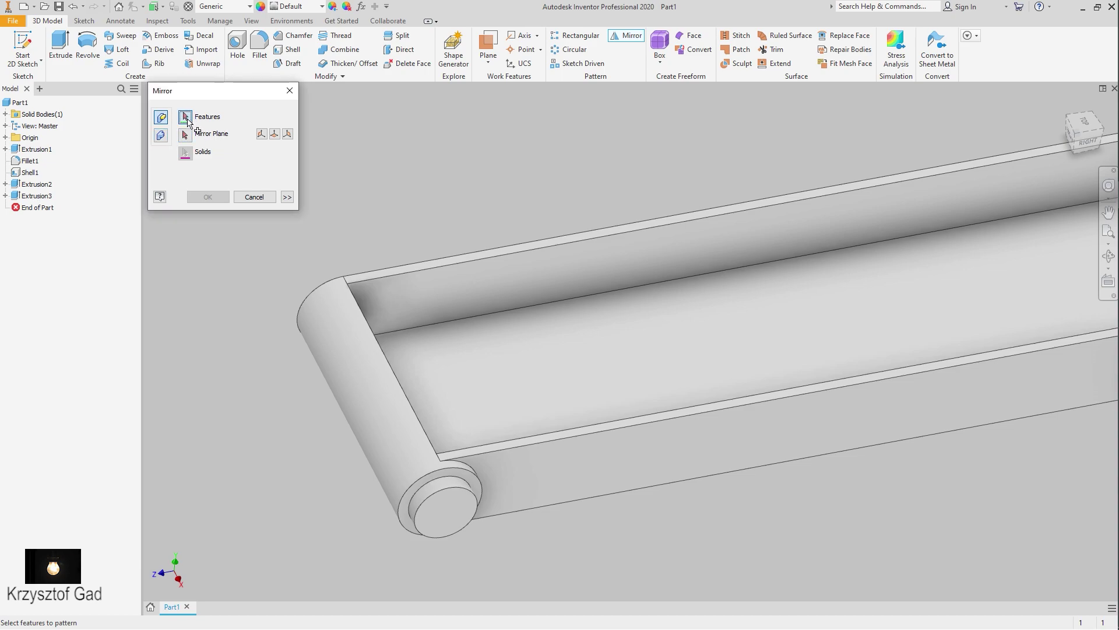
{"action": "left_click", "coordinate": [36, 184]}
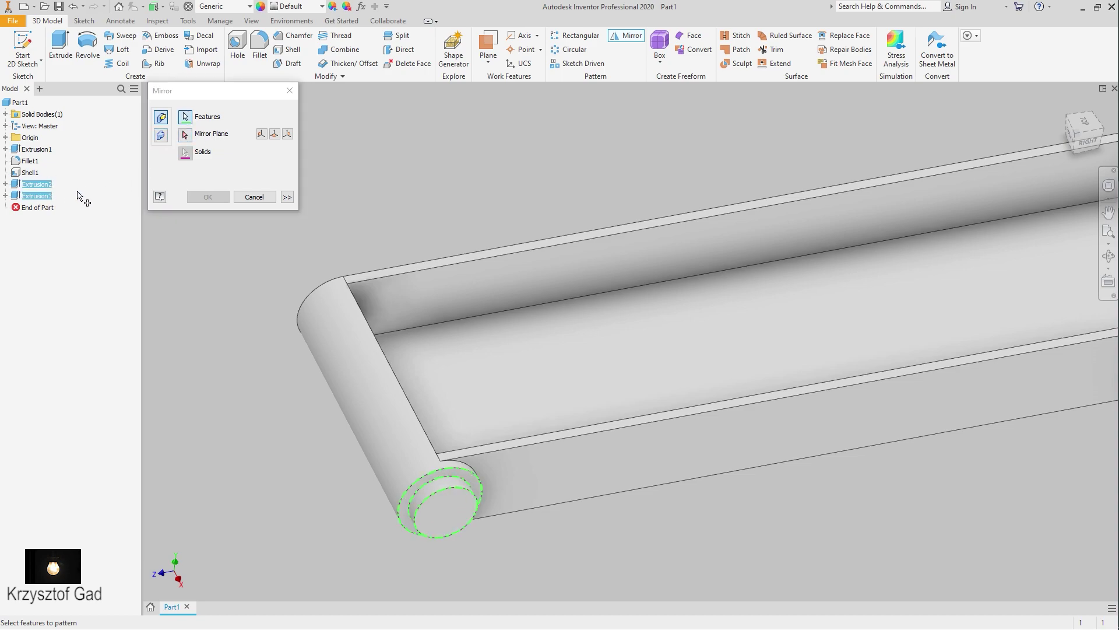
{"action": "left_click", "coordinate": [187, 136]}
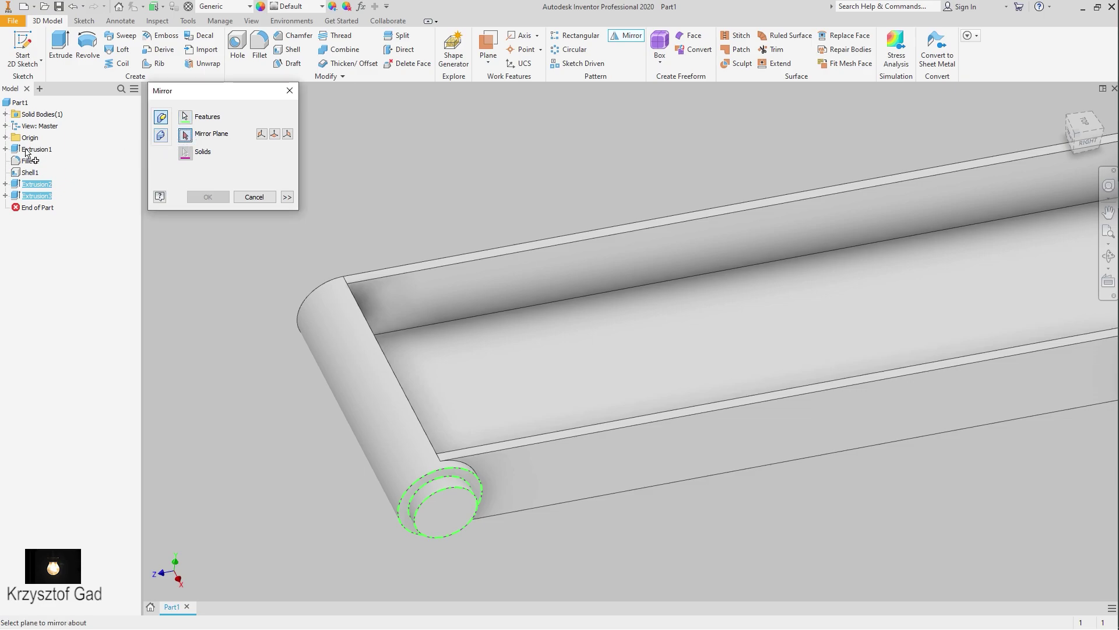
{"action": "left_click", "coordinate": [5, 138]}
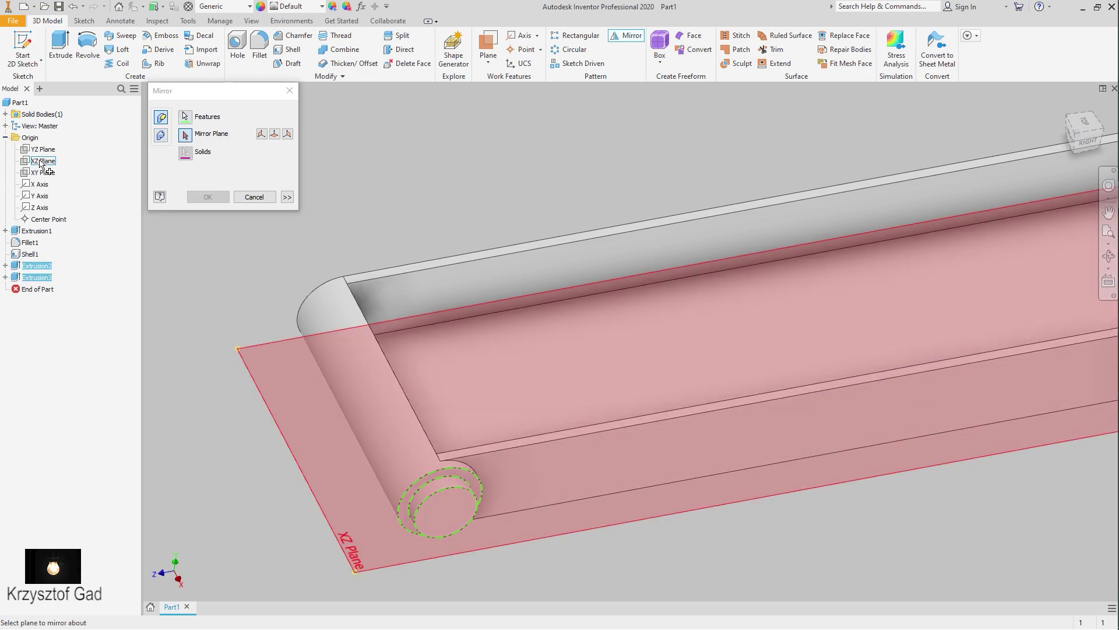
{"action": "left_click", "coordinate": [39, 152]}
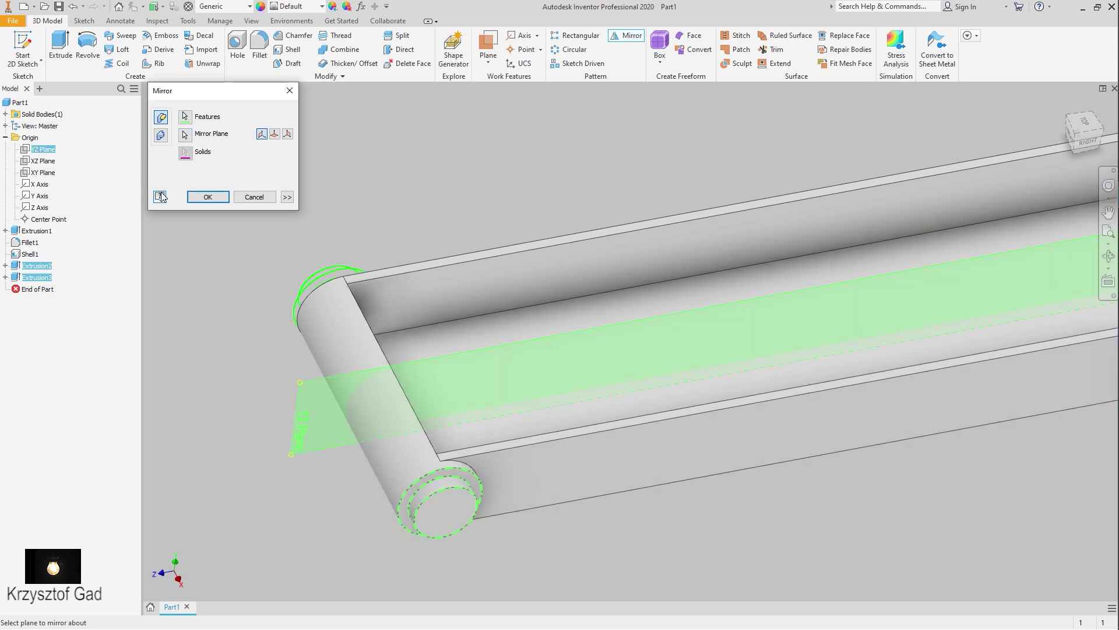
{"action": "left_click", "coordinate": [208, 197]}
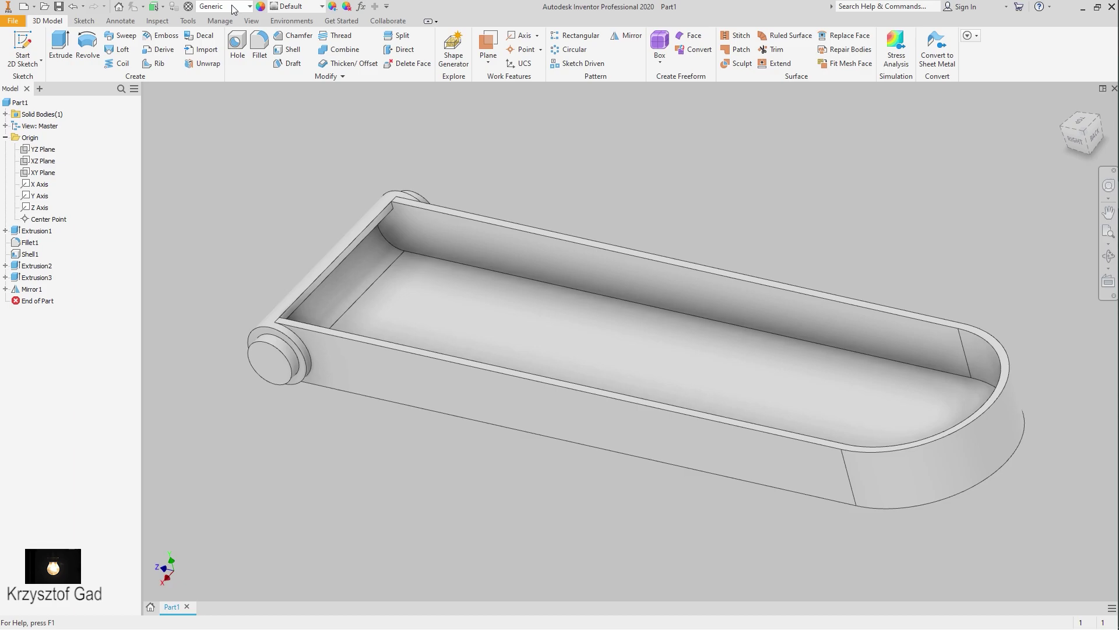
Assign ABS Plastic material and the Cadet Blue appearance to the part.
{"action": "left_click", "coordinate": [250, 7]}
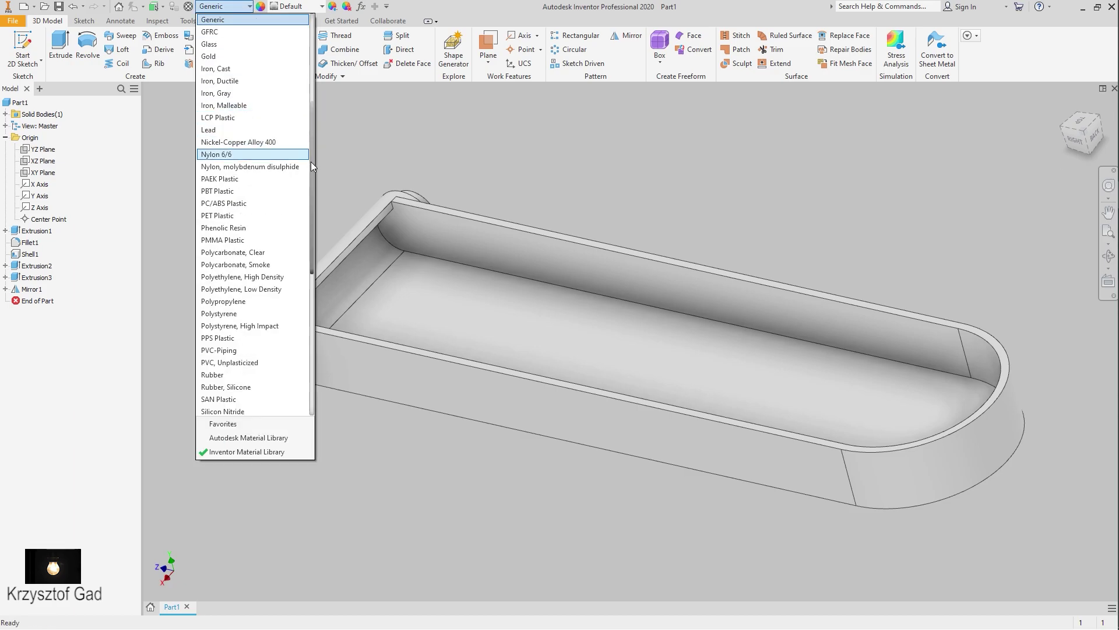
{"action": "scroll", "coordinate": [310, 162], "scroll_direction": "up", "scroll_amount": 5}
{"action": "left_click", "coordinate": [295, 20]}
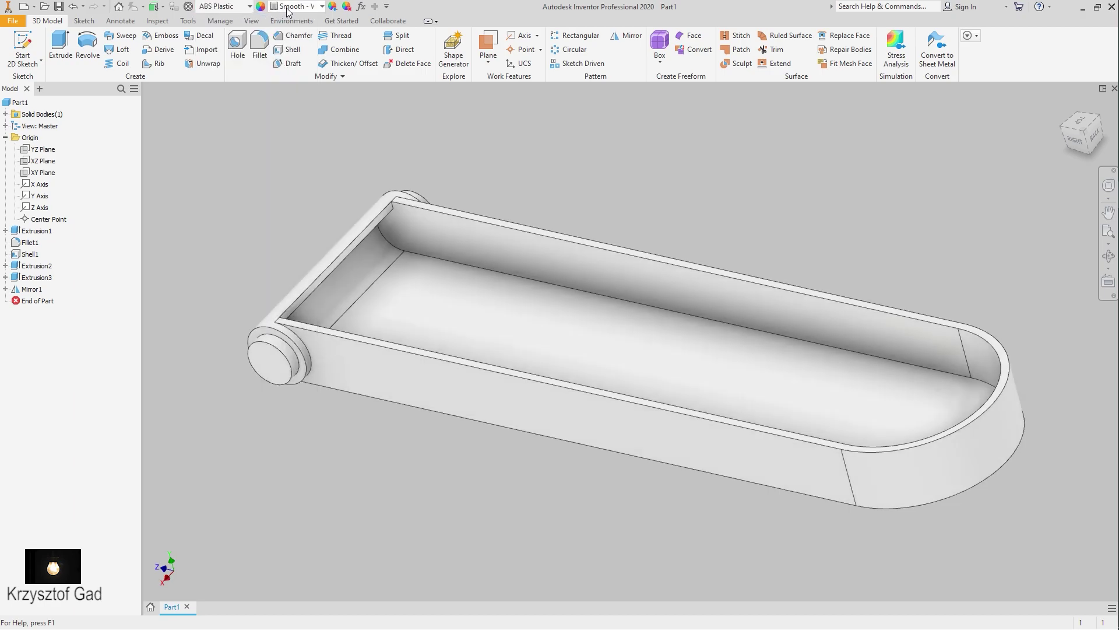
{"action": "left_click", "coordinate": [288, 8]}
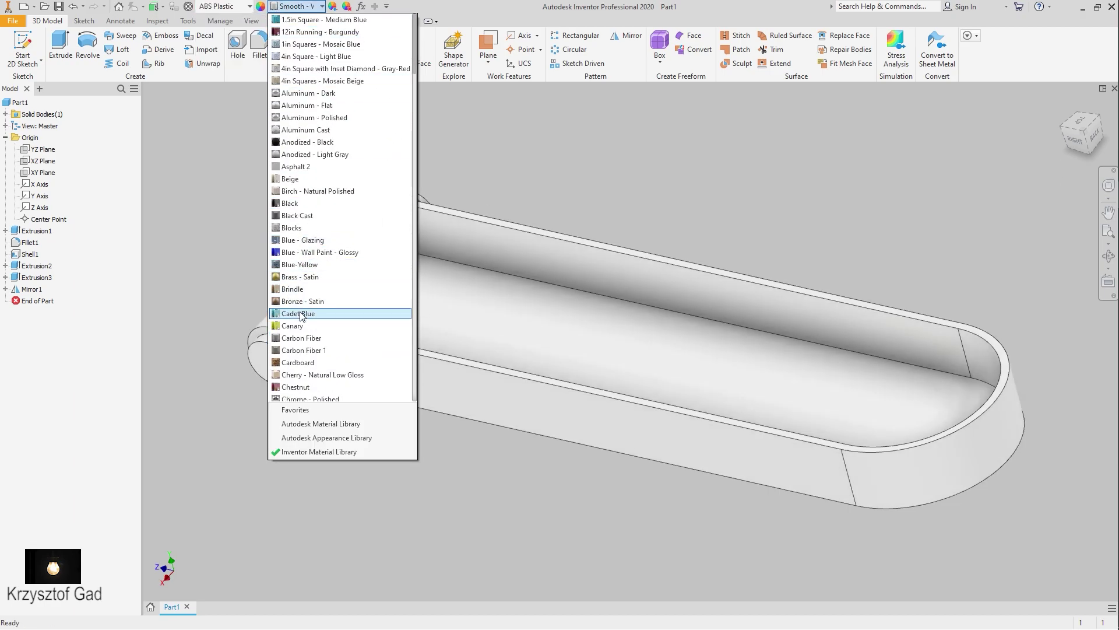
{"action": "left_click", "coordinate": [298, 313]}
{"action": "key", "text": "Page_Up"}
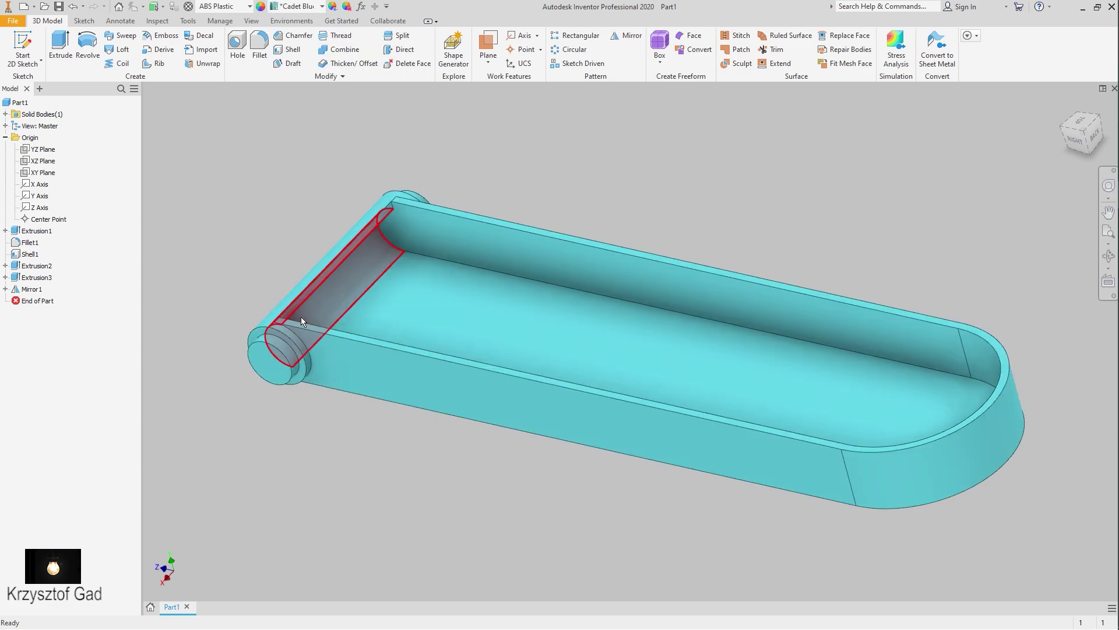
{"action": "left_click", "coordinate": [301, 317]}
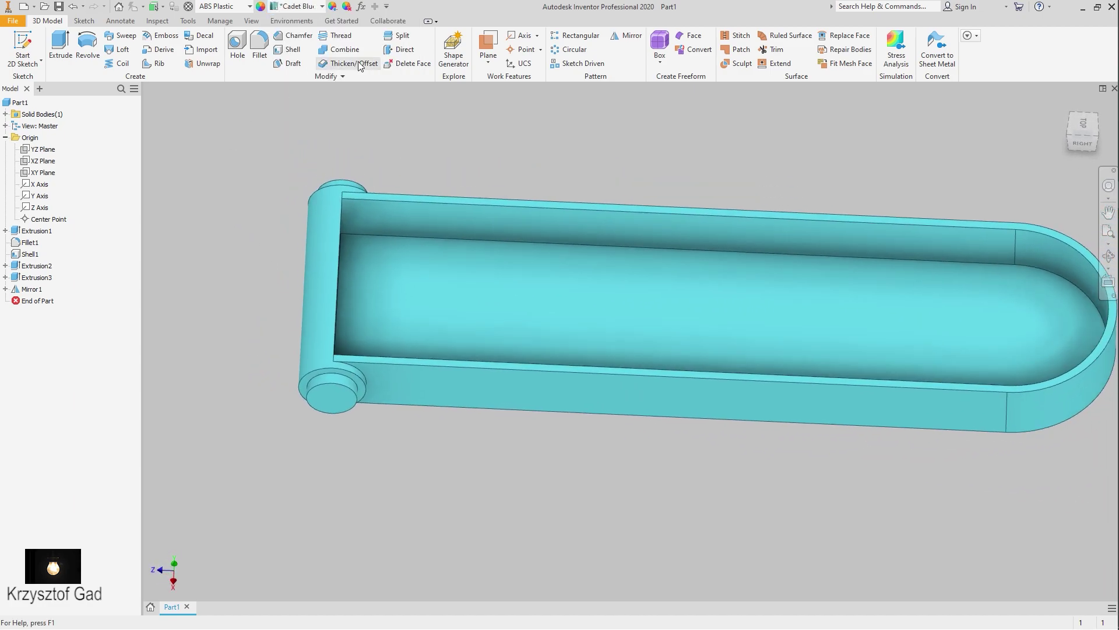
Create Work Plane1 offset 2 mm below the tray's bottom face.
{"action": "left_click", "coordinate": [487, 60]}
{"action": "left_click", "coordinate": [502, 108]}
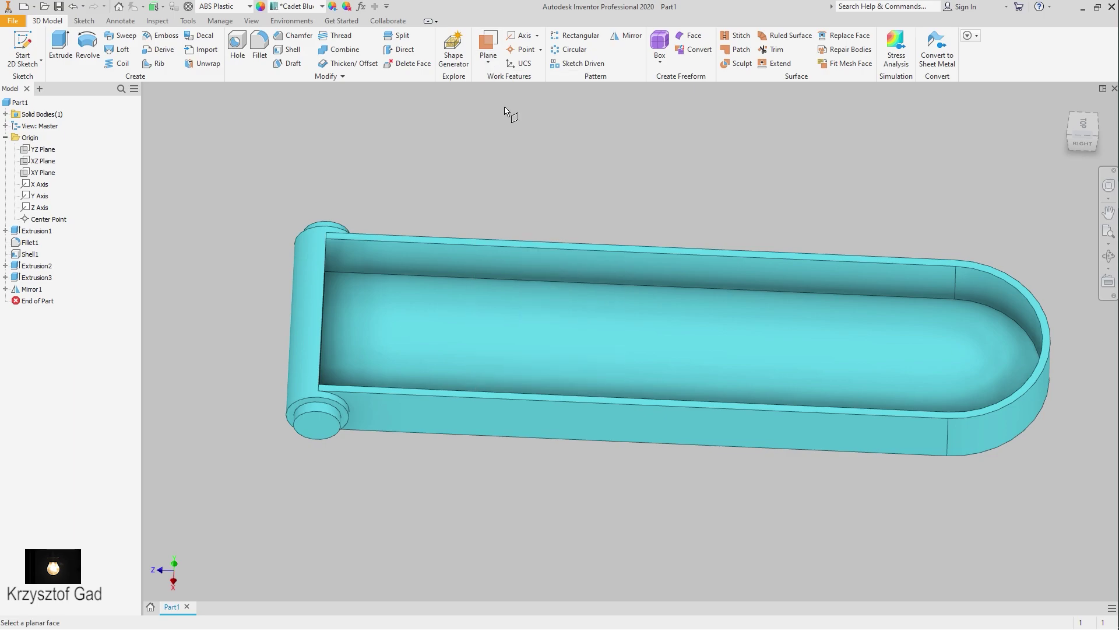
{"action": "key", "text": "F5"}
{"action": "left_click", "coordinate": [488, 318]}
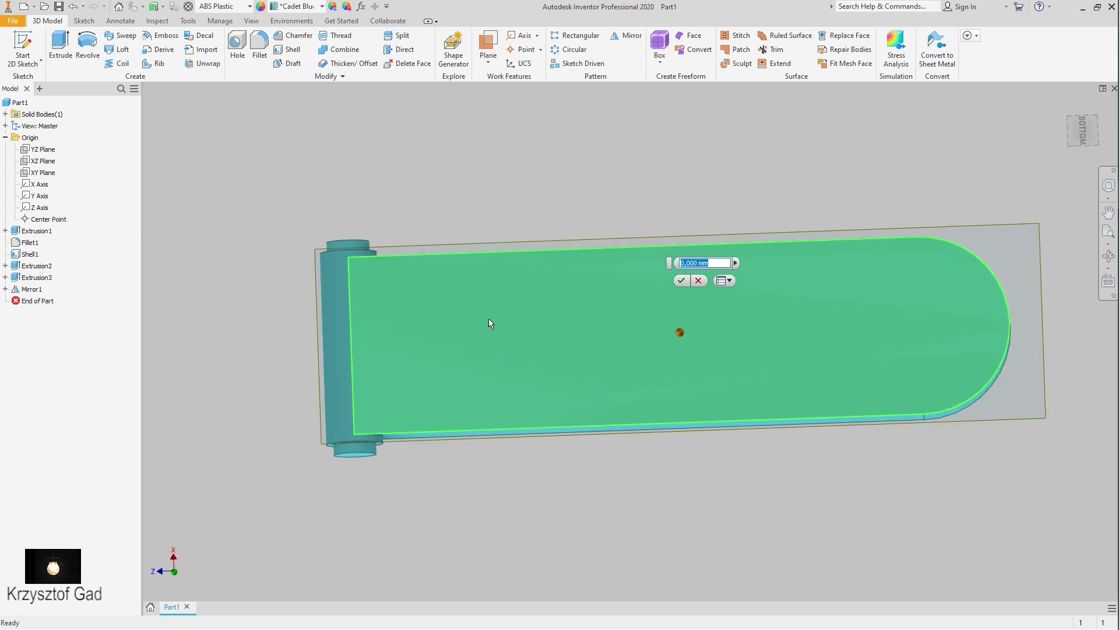
{"action": "key", "text": "F5"}
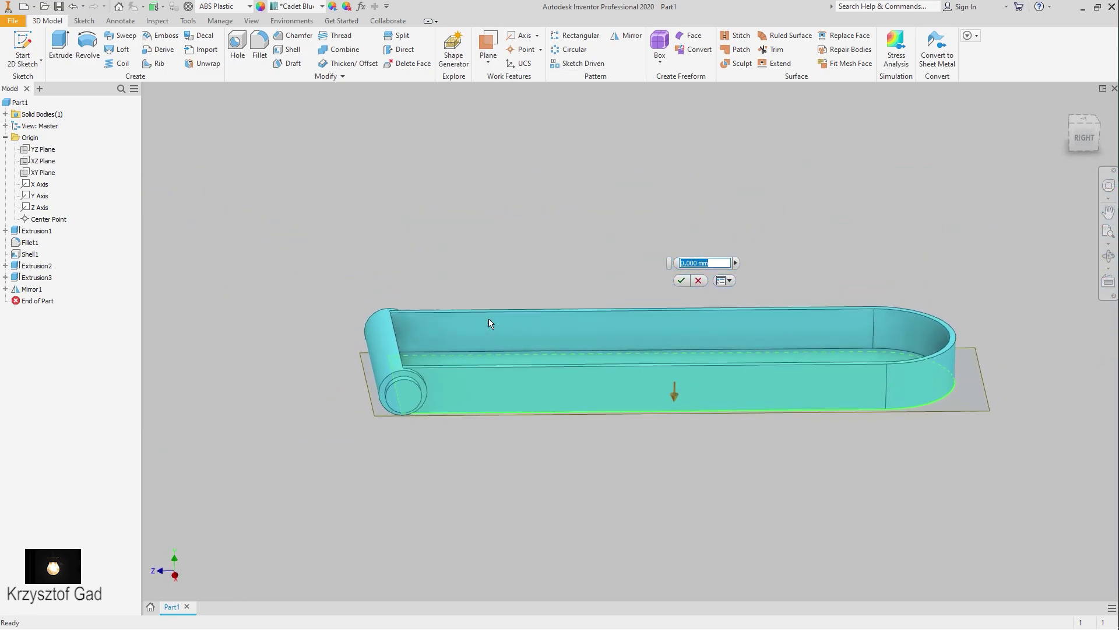
{"action": "type", "text": "2"}
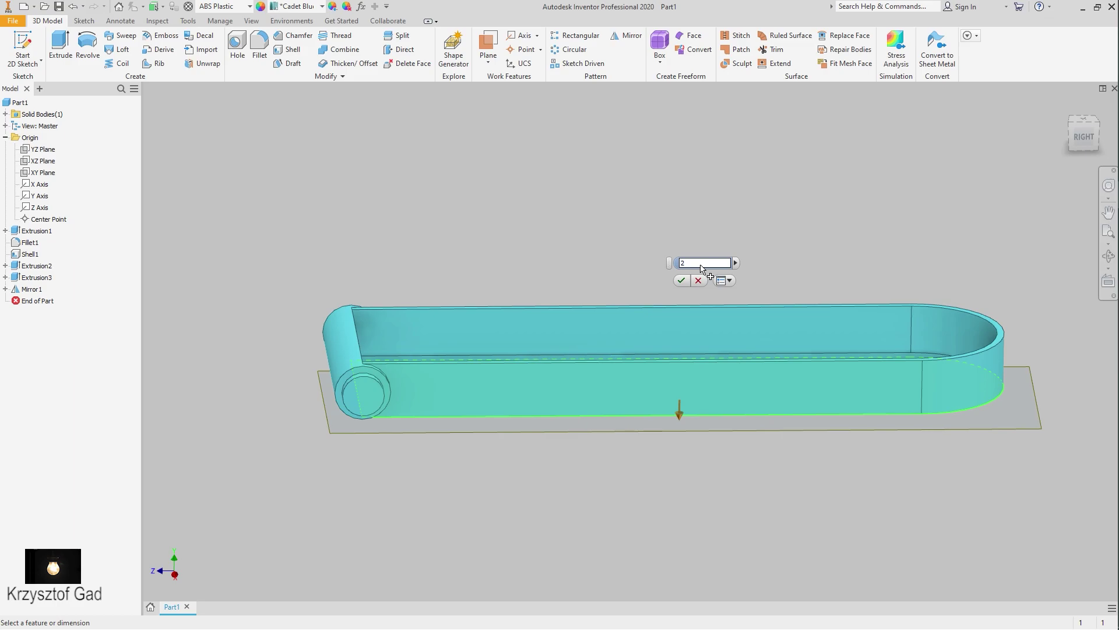
{"action": "type", "text": "-"}
{"action": "left_click", "coordinate": [685, 280]}
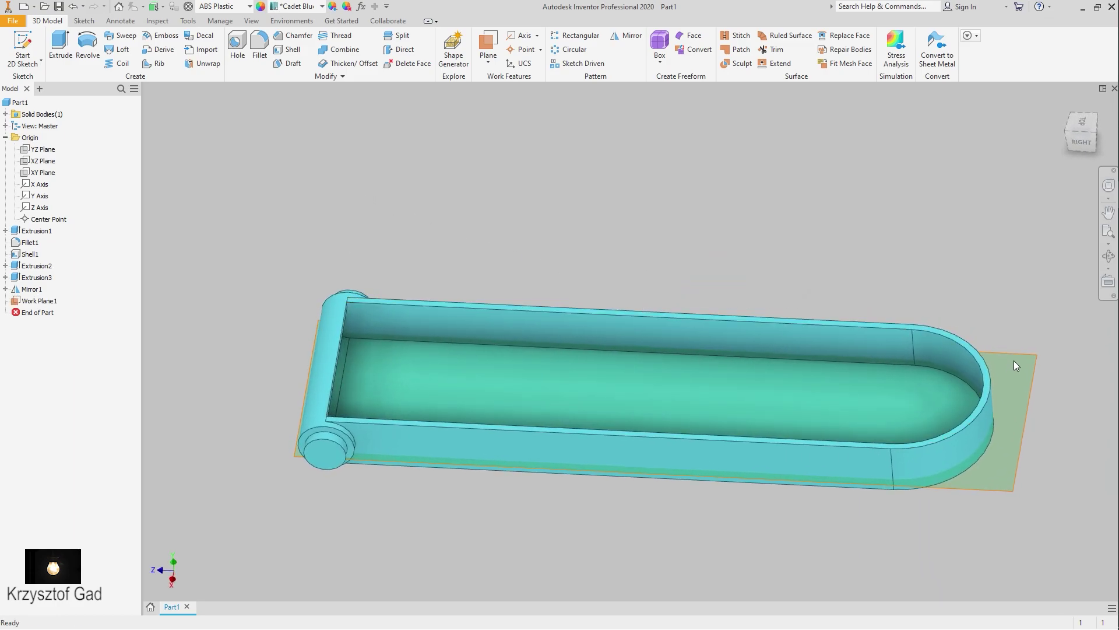
{"action": "left_click", "coordinate": [1016, 356]}
{"action": "left_click", "coordinate": [1047, 348]}
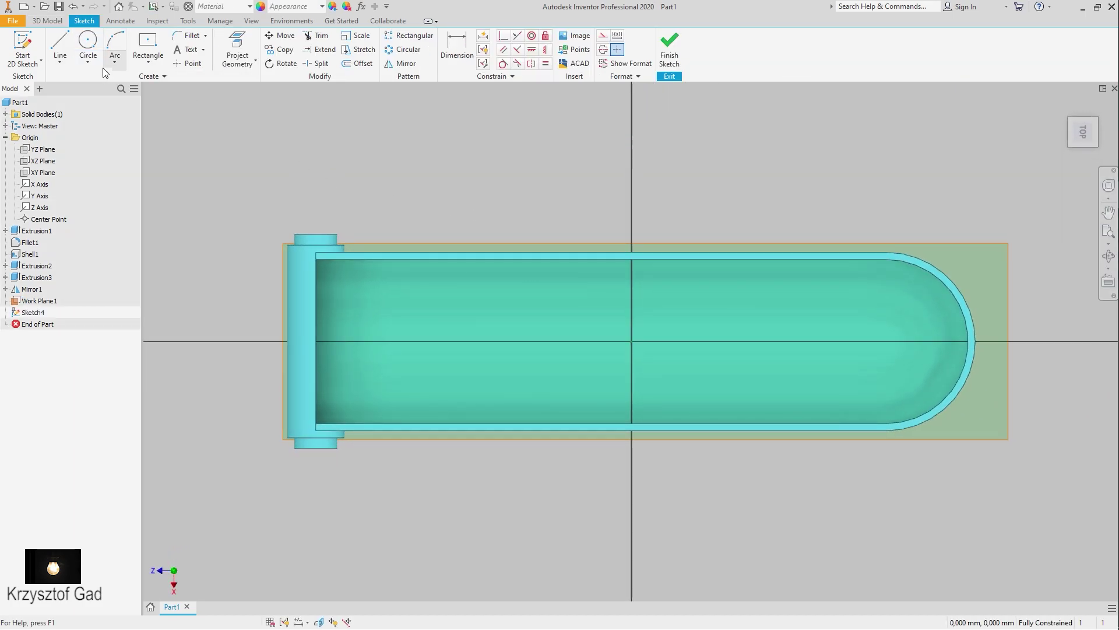
Draw a 4 mm-high centre rectangle across the cylinder end on Work Plane1 and finish Sketch4.
{"action": "left_click", "coordinate": [150, 42]}
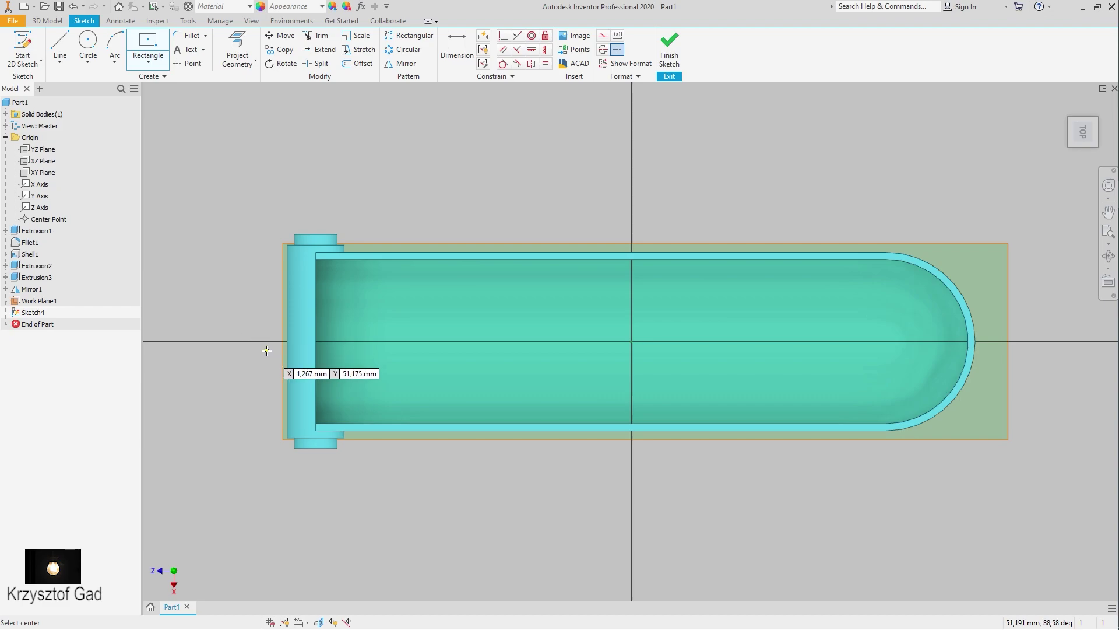
{"action": "left_click", "coordinate": [243, 344]}
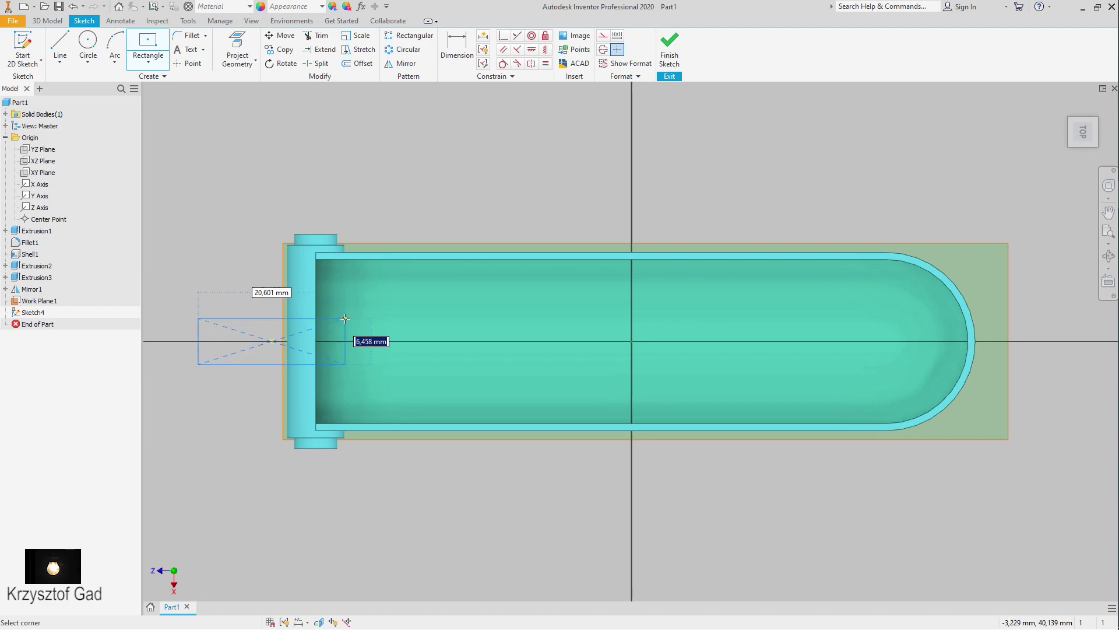
{"action": "type", "text": "4"}
{"action": "key", "text": "Return"}
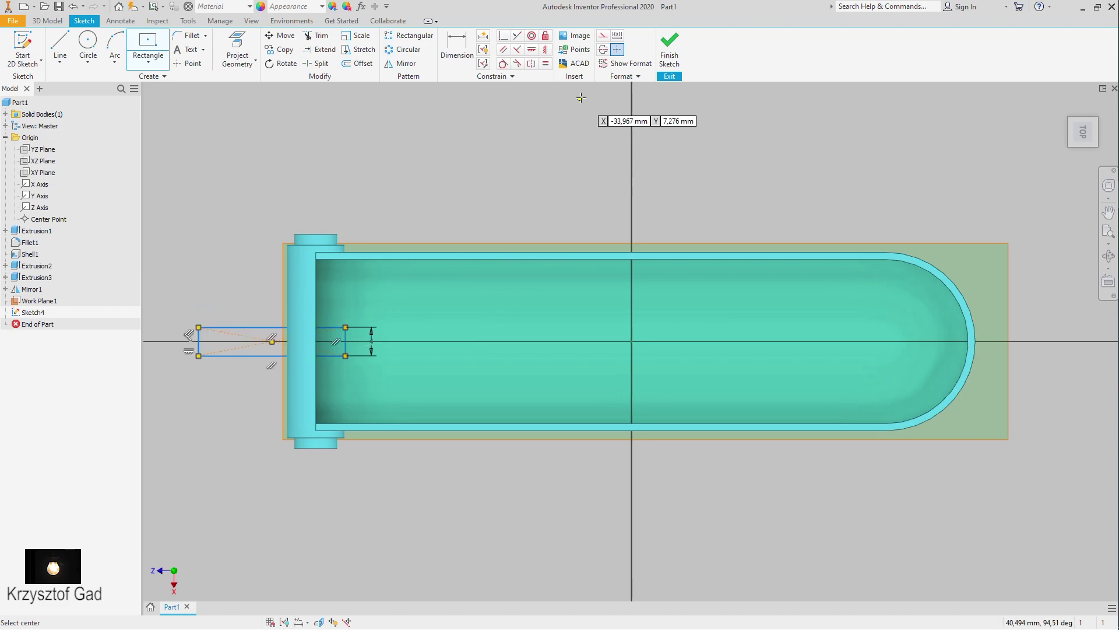
{"action": "left_click", "coordinate": [674, 44]}
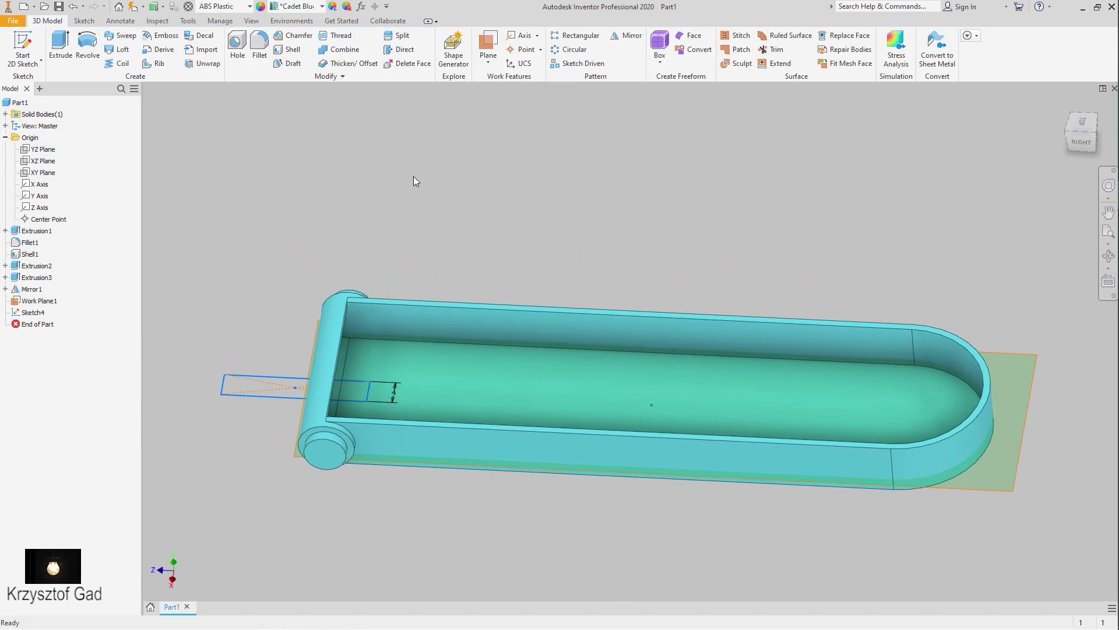
Cut-extrude Sketch4 10.75 mm through the cylinder, splitting it into two knuckles.
{"action": "left_click", "coordinate": [51, 53]}
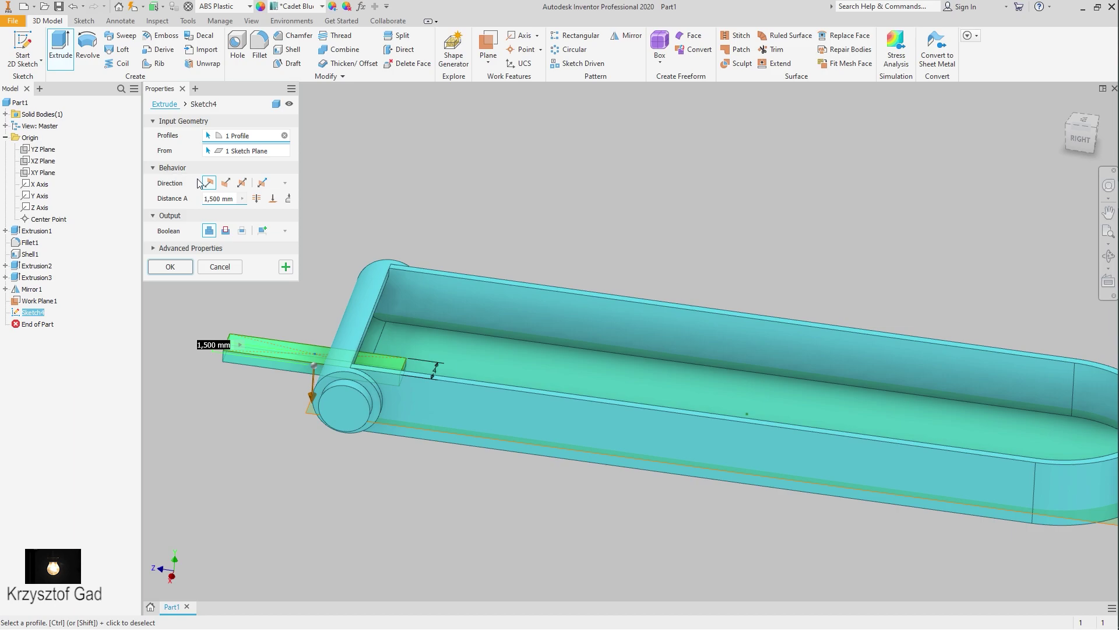
{"action": "left_click", "coordinate": [228, 183]}
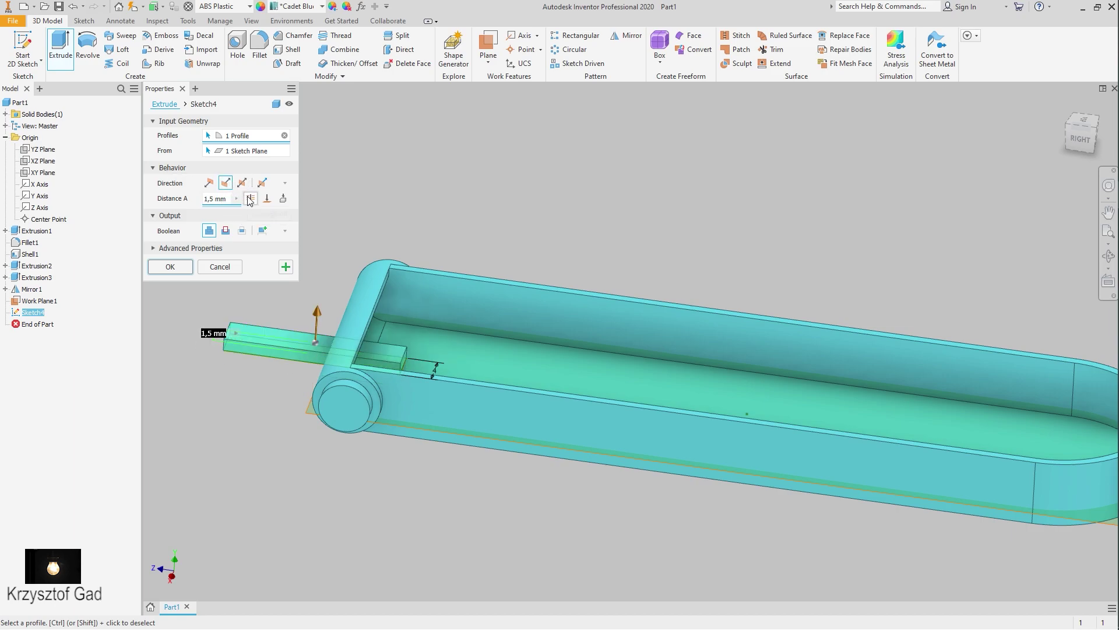
{"action": "left_click", "coordinate": [250, 199]}
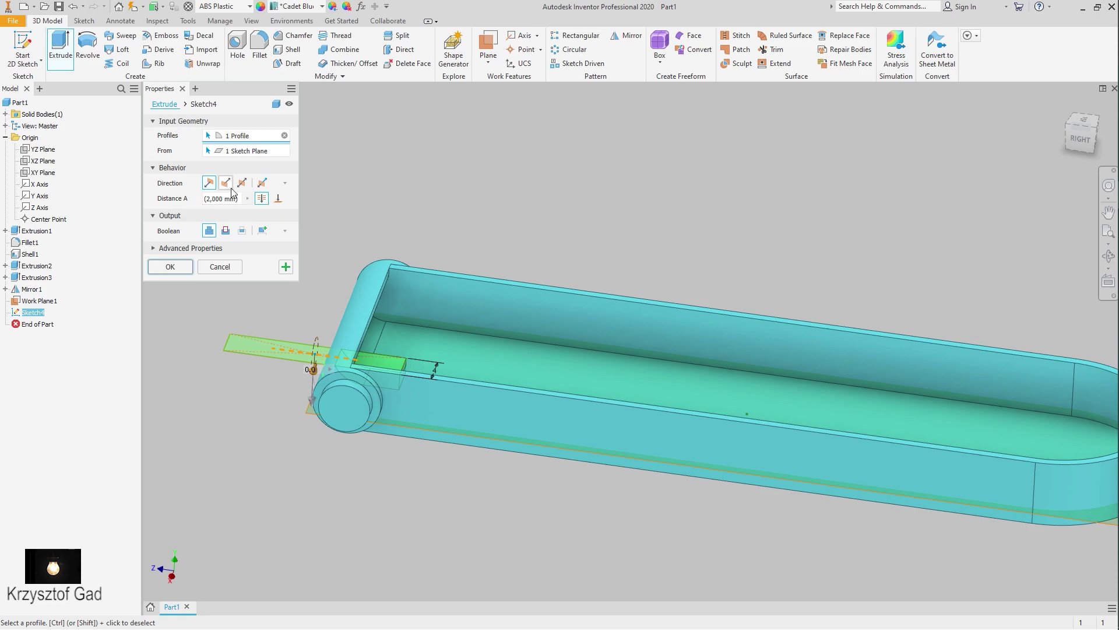
{"action": "left_click", "coordinate": [230, 188]}
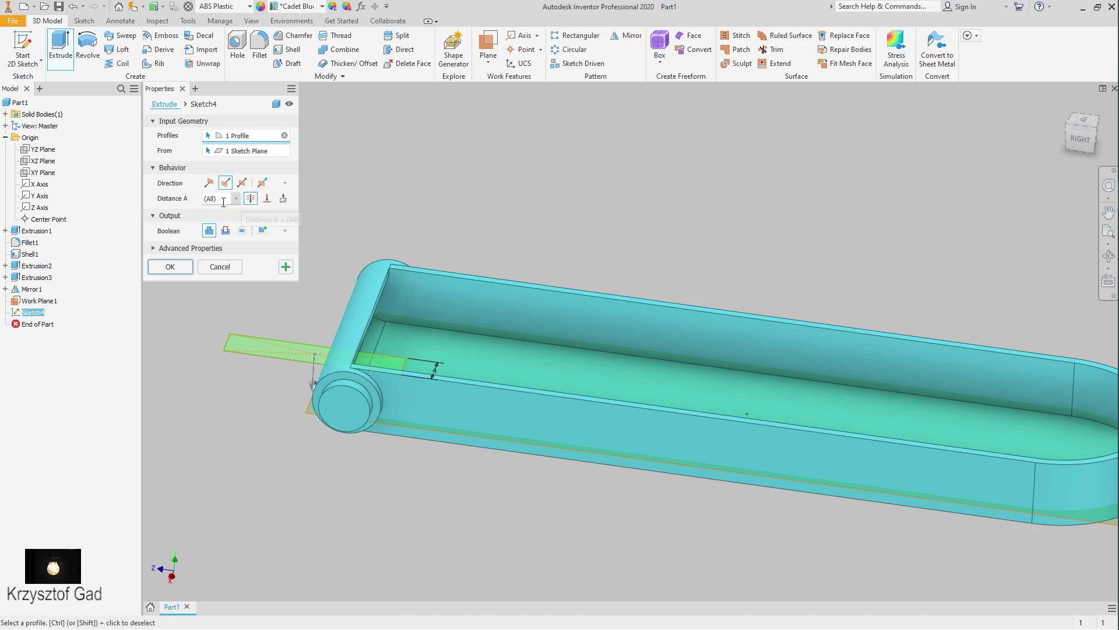
{"action": "left_click", "coordinate": [209, 183]}
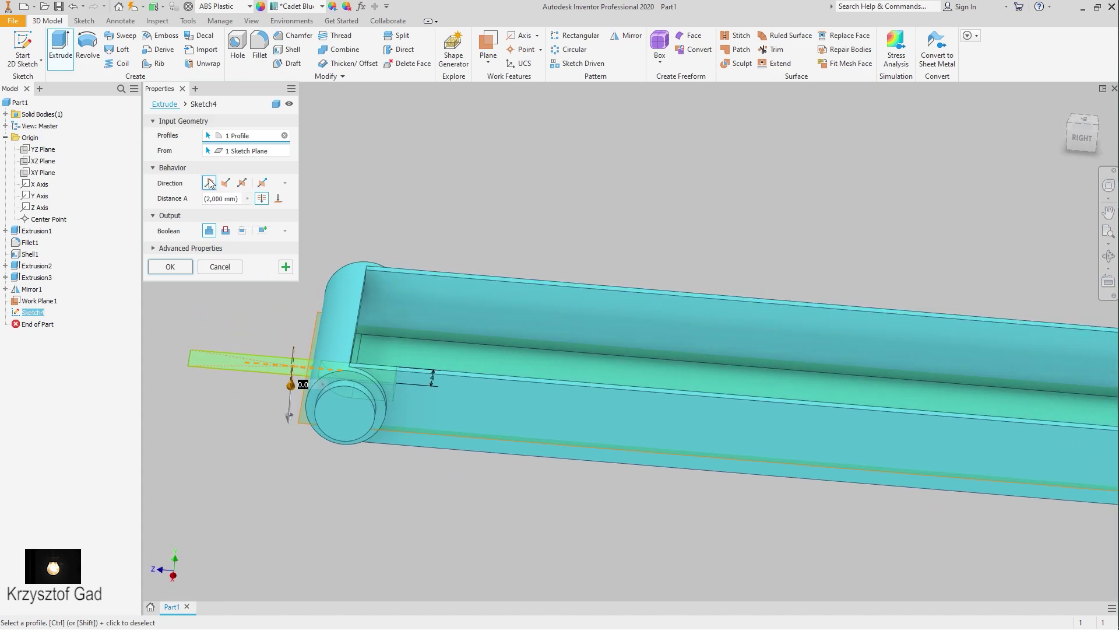
{"action": "left_click", "coordinate": [225, 184]}
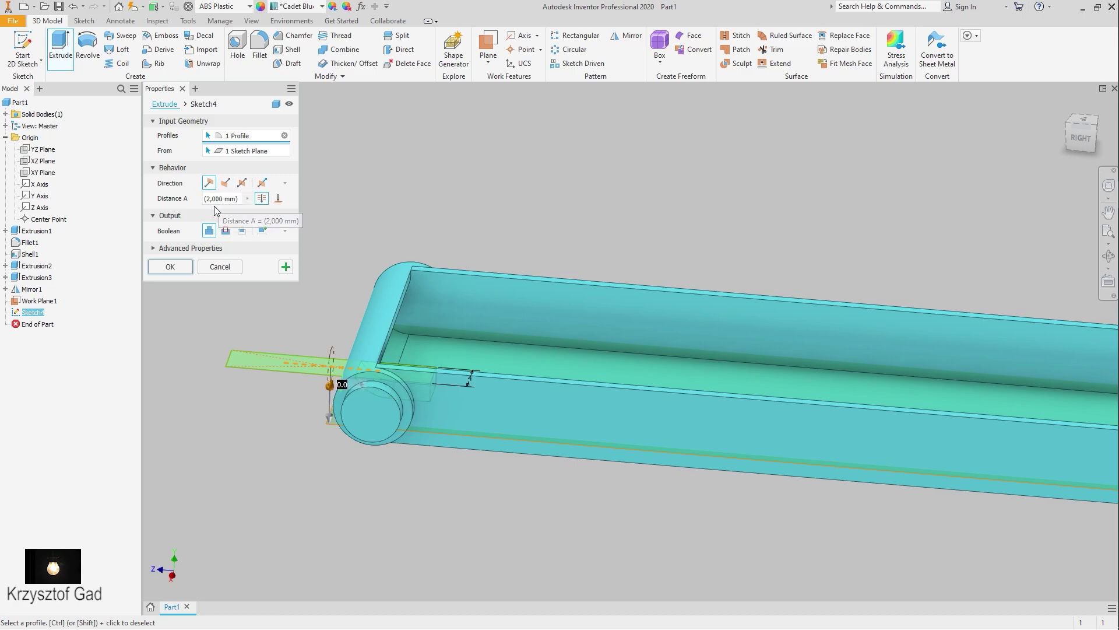
{"action": "left_click", "coordinate": [227, 185]}
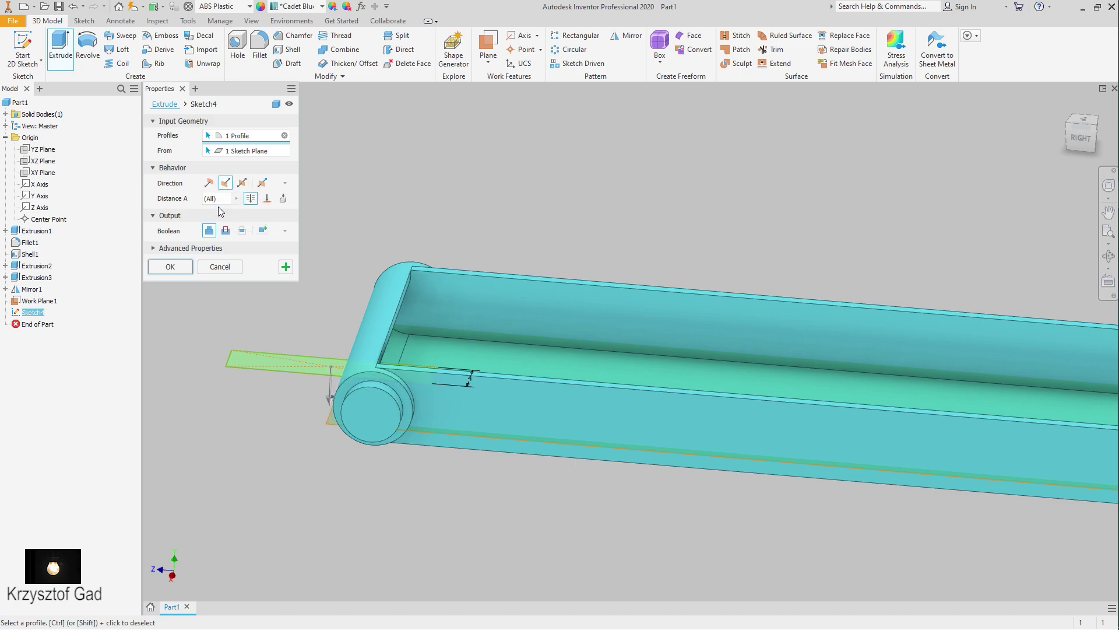
{"action": "left_click", "coordinate": [250, 198]}
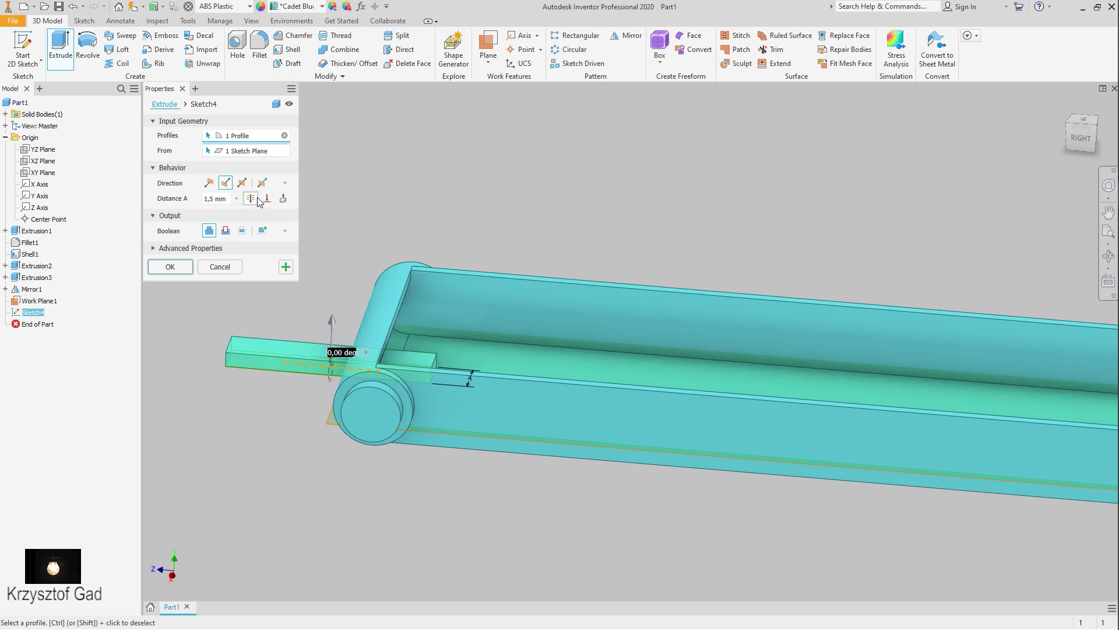
{"action": "left_click_drag", "start_coordinate": [335, 325], "coordinate": [338, 235]}
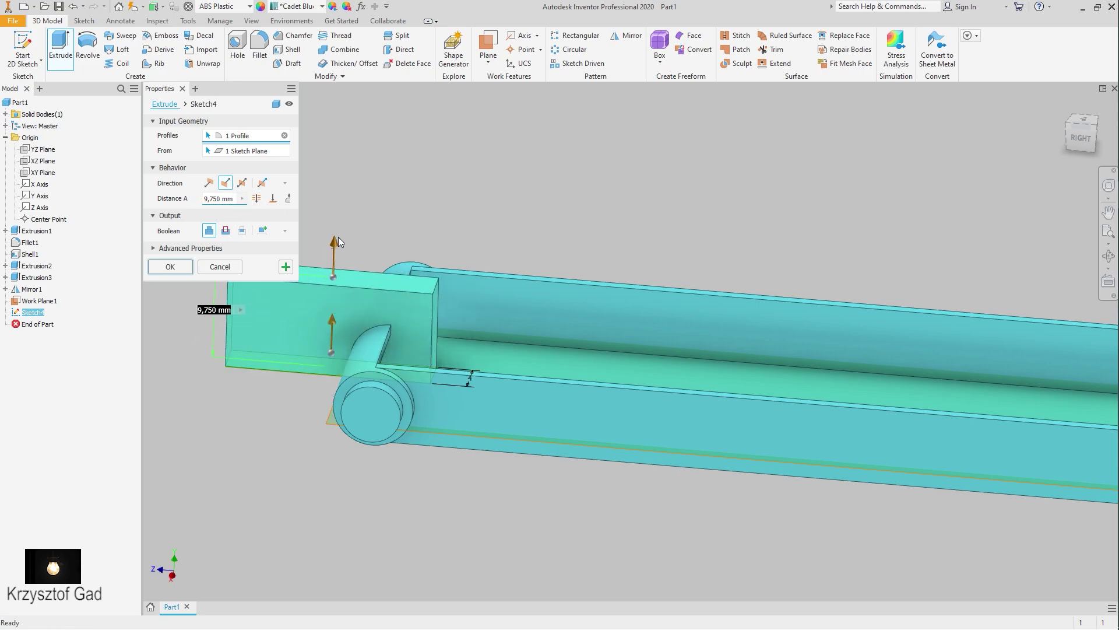
{"action": "left_click", "coordinate": [230, 233]}
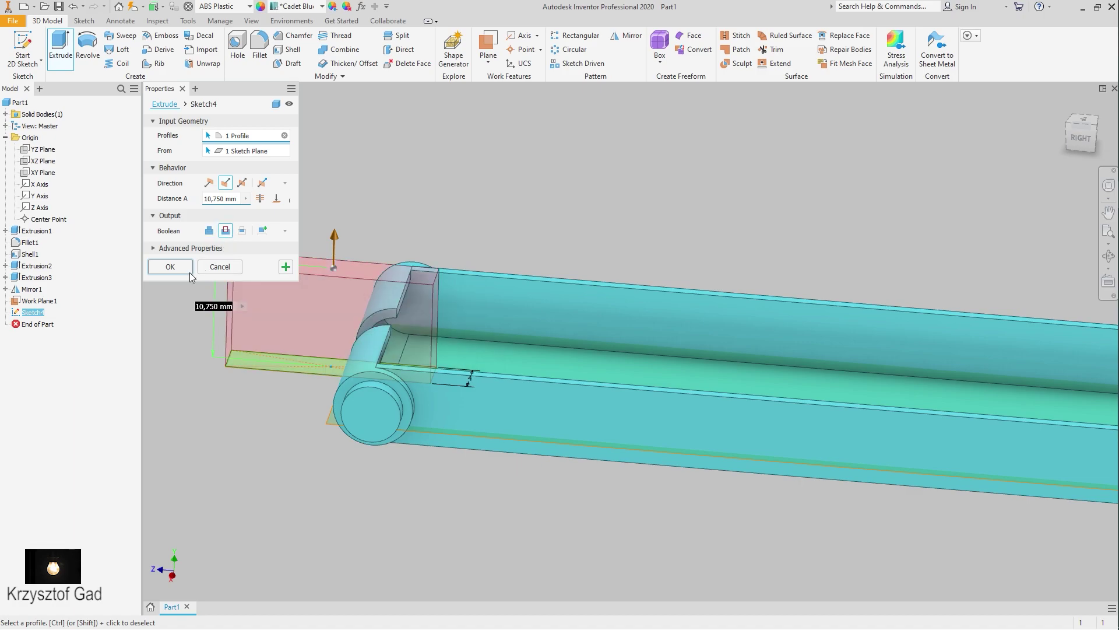
{"action": "left_click", "coordinate": [170, 267]}
{"action": "key", "text": "F5"}
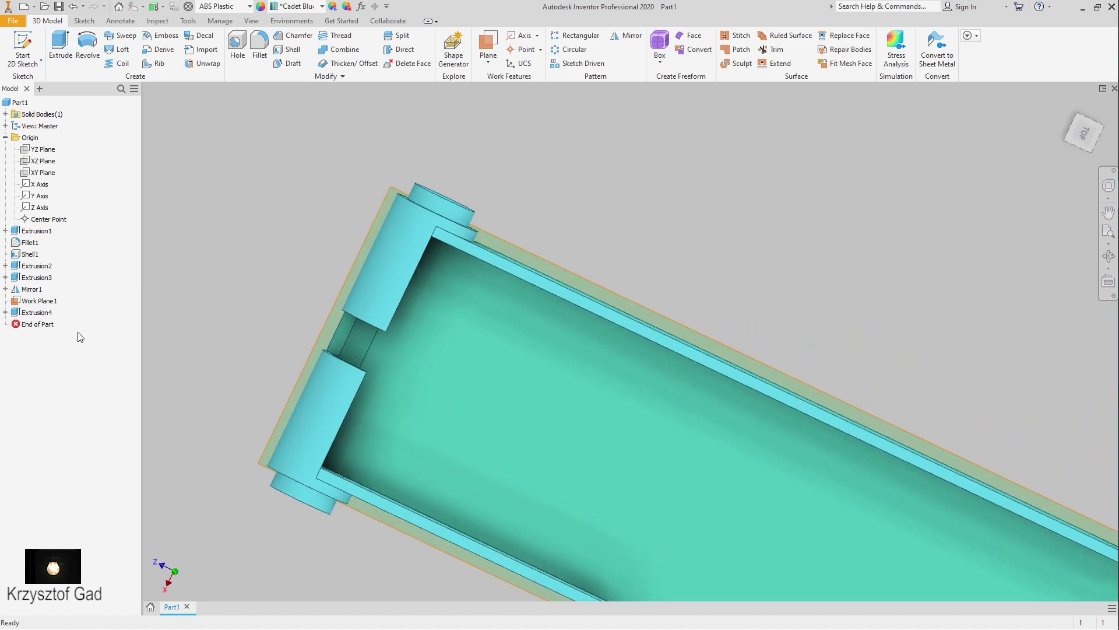
Hide Work Plane1 and return to the home view of the part.
{"action": "right_click", "coordinate": [48, 301]}
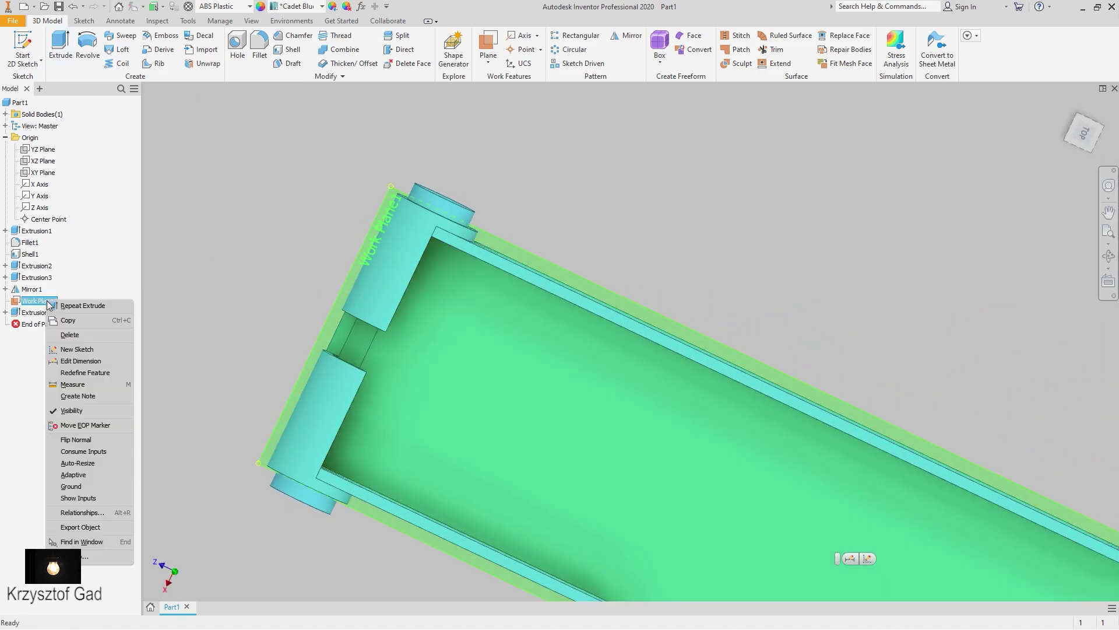
{"action": "left_click", "coordinate": [85, 406]}
{"action": "key", "text": "F6"}
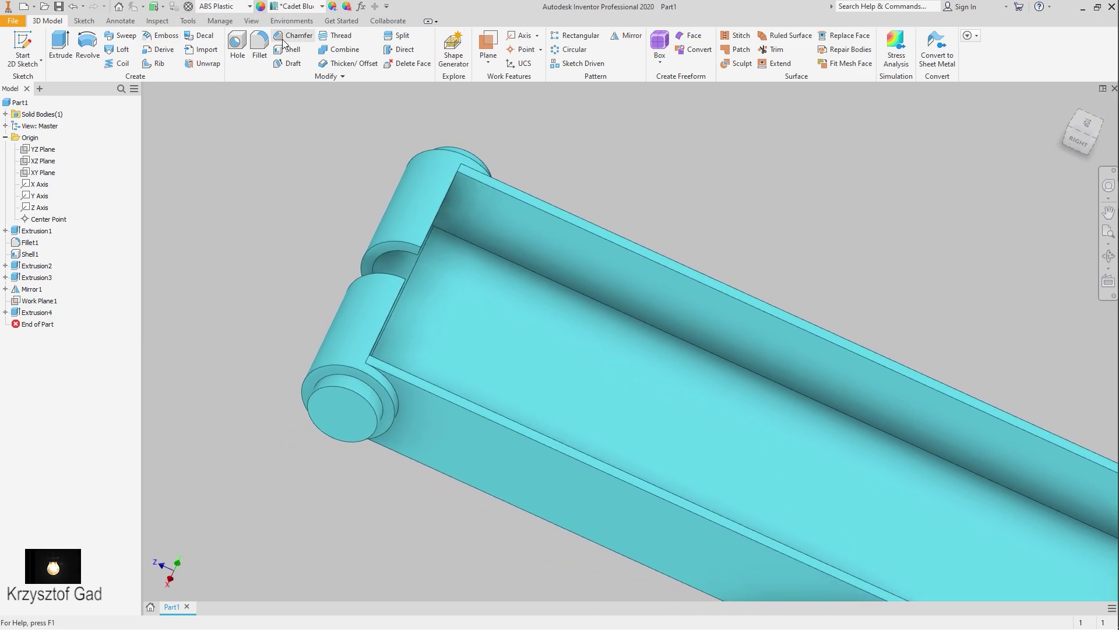
Round the two slot edges with a radius 2 fillet, then go to the start page.
{"action": "left_click", "coordinate": [261, 44]}
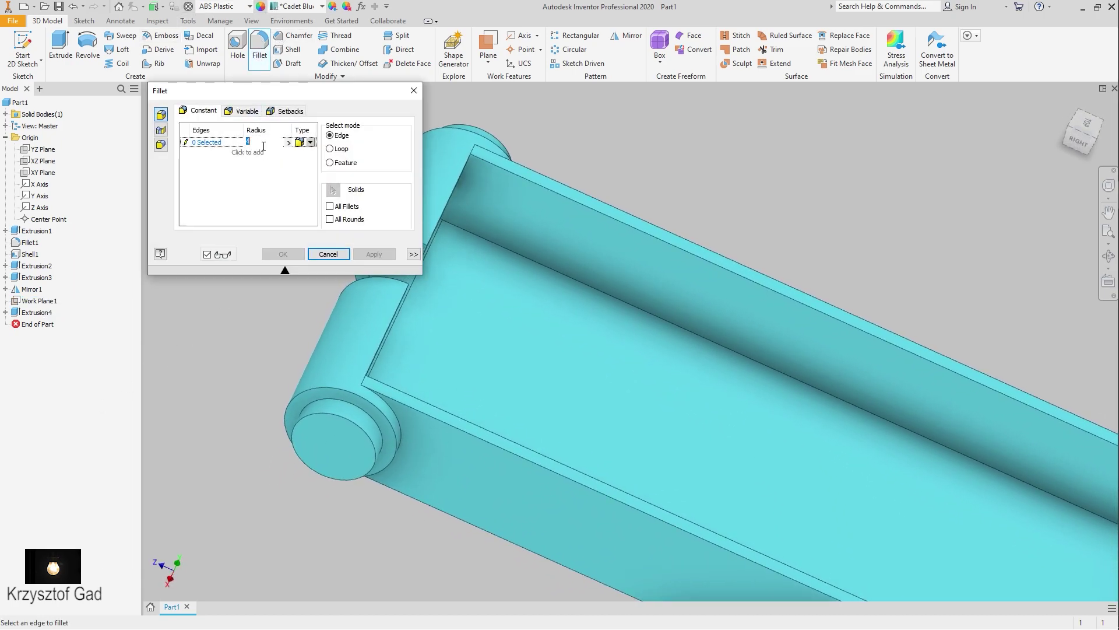
{"action": "type", "text": "2"}
{"action": "scroll", "coordinate": [595, 414], "scroll_direction": "down", "scroll_amount": 2}
{"action": "scroll", "coordinate": [595, 414], "scroll_direction": "down", "scroll_amount": 2}
{"action": "scroll", "coordinate": [594, 414], "scroll_direction": "down", "scroll_amount": 2}
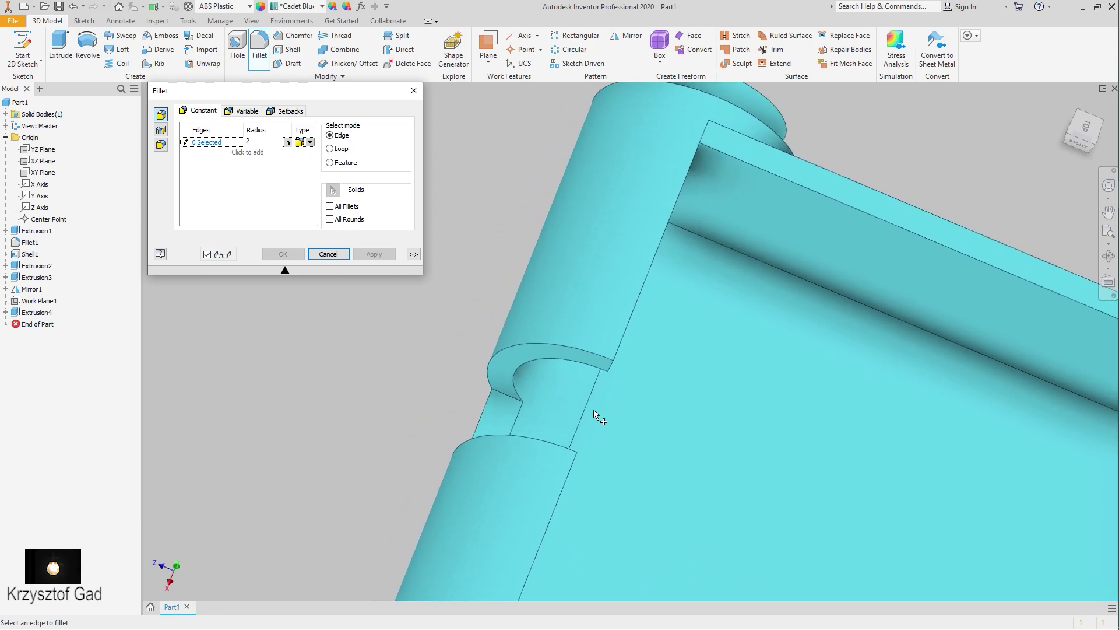
{"action": "left_click", "coordinate": [512, 401]}
{"action": "mouse_move", "coordinate": [511, 399]}
{"action": "middle_mouse_down", "text": "shift"}
{"action": "mouse_move", "coordinate": [470, 461]}
{"action": "mouse_move", "coordinate": [480, 450]}
{"action": "mouse_move", "coordinate": [408, 326]}
{"action": "middle_mouse_up", "text": "shift"}
{"action": "left_click", "coordinate": [470, 459]}
{"action": "left_click", "coordinate": [282, 253]}
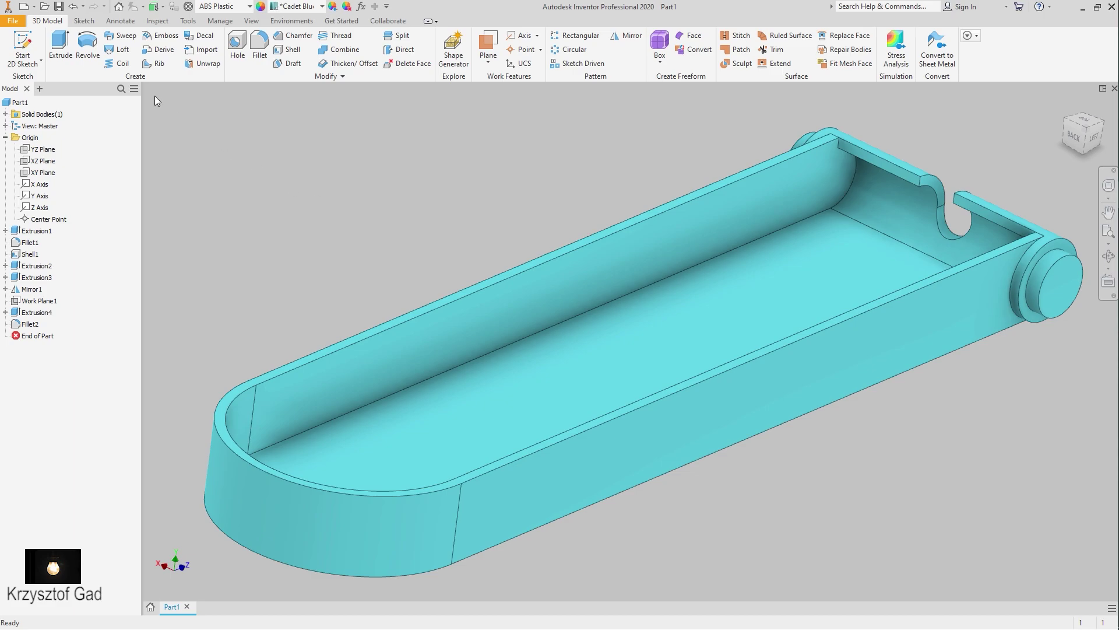
{"action": "left_click", "coordinate": [150, 607]}
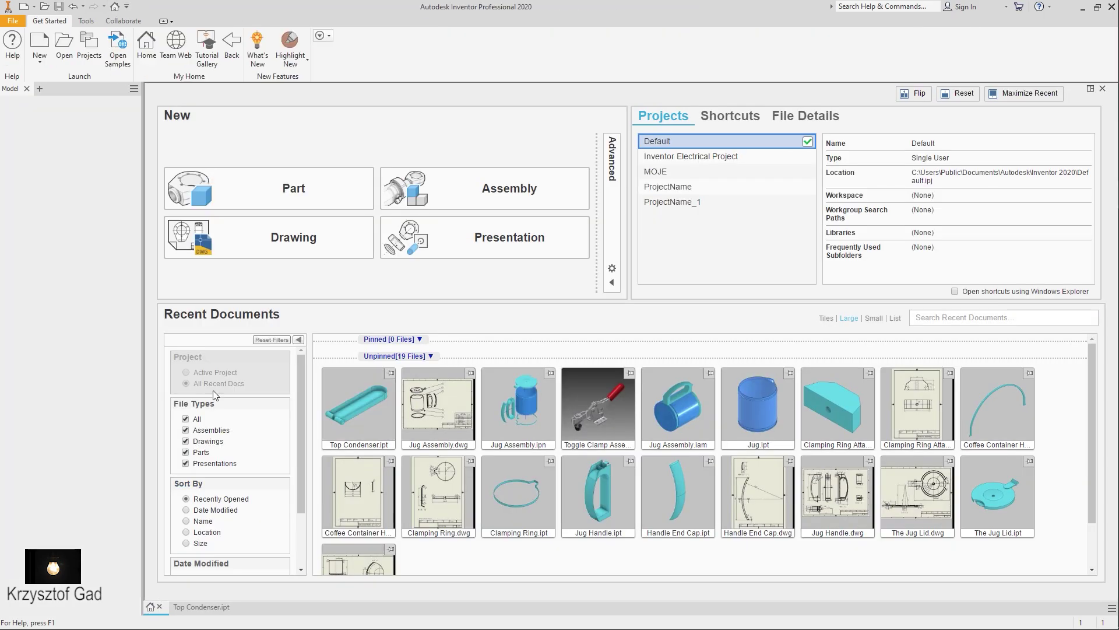
Create a new part and start a 2D sketch on the horizontal XZ origin plane.
{"action": "left_click", "coordinate": [301, 194]}
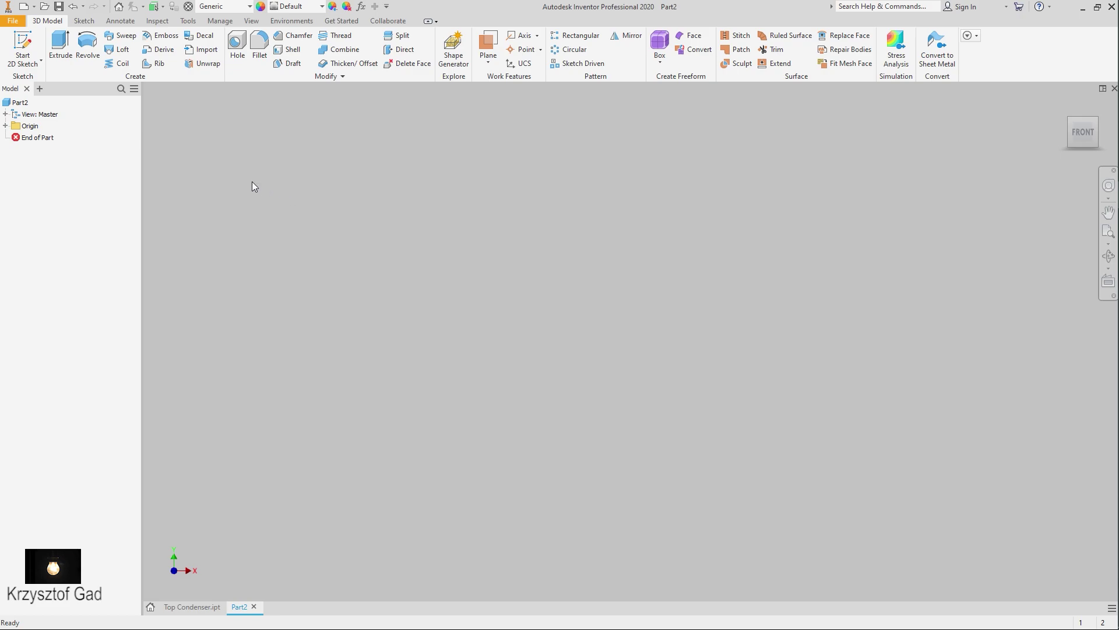
{"action": "left_click", "coordinate": [23, 44]}
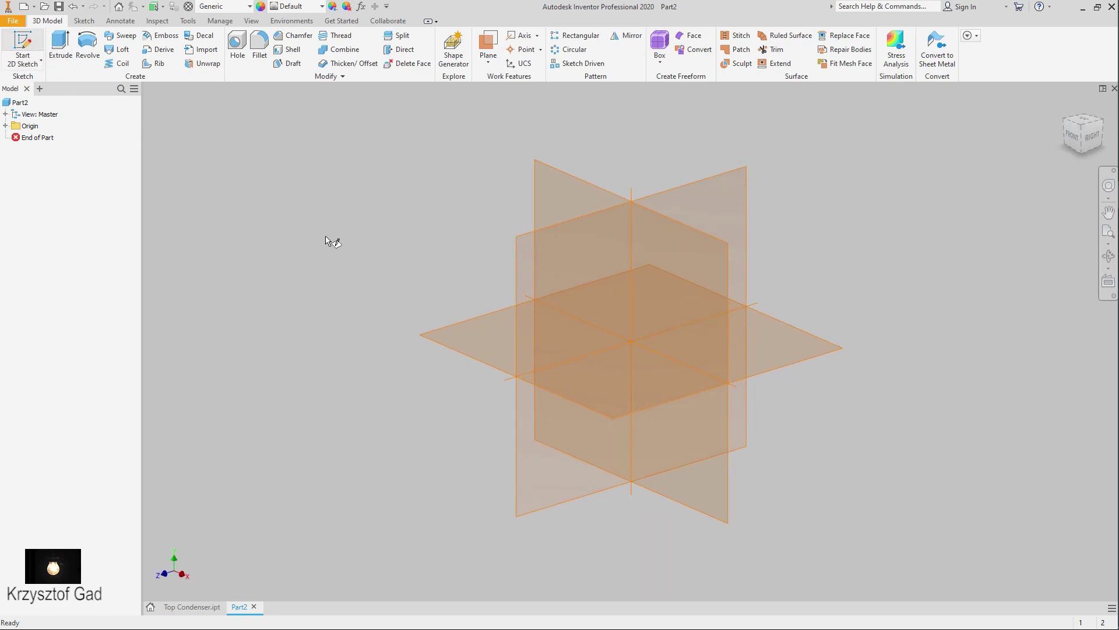
{"action": "left_click", "coordinate": [561, 380]}
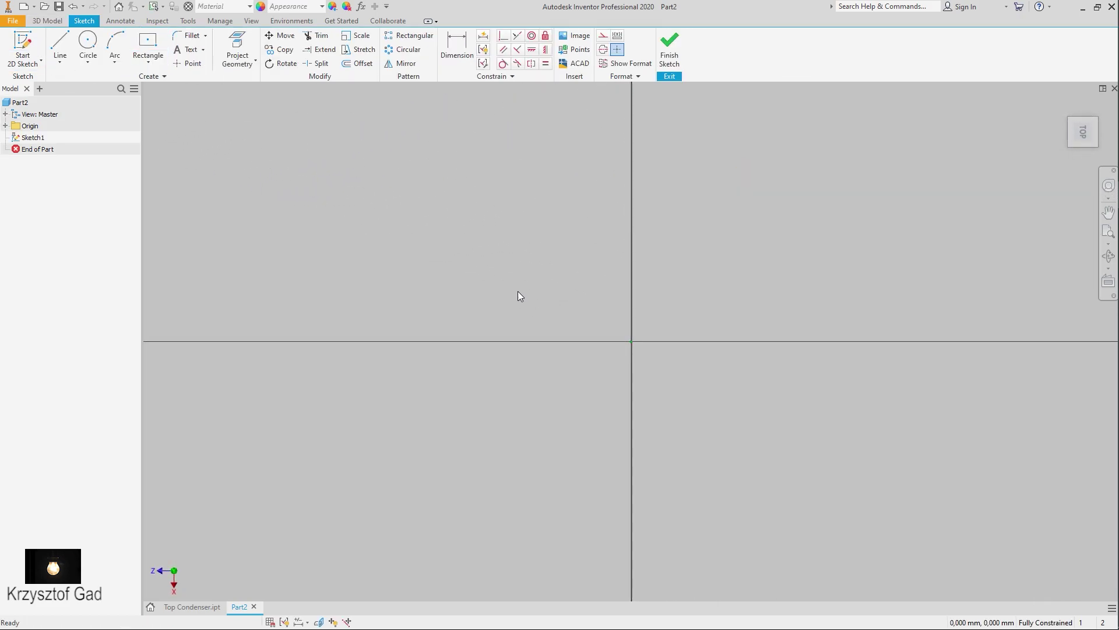
Draw an origin-centred rectangle 23 mm high and 91,5 mm wide.
{"action": "left_click", "coordinate": [148, 43]}
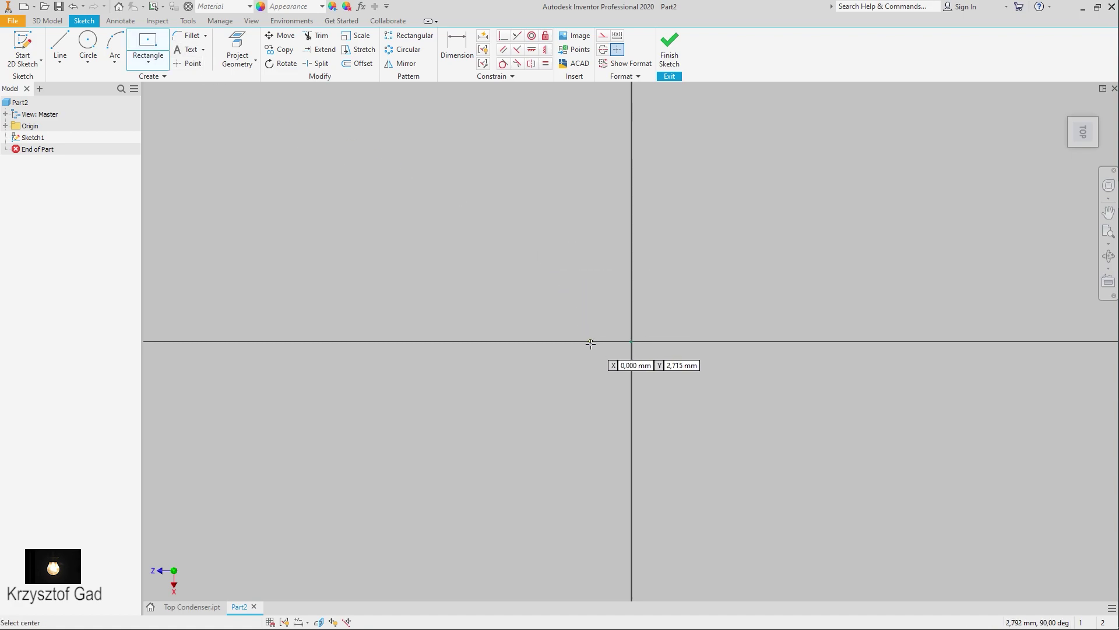
{"action": "left_click", "coordinate": [632, 341]}
{"action": "type", "text": "23"}
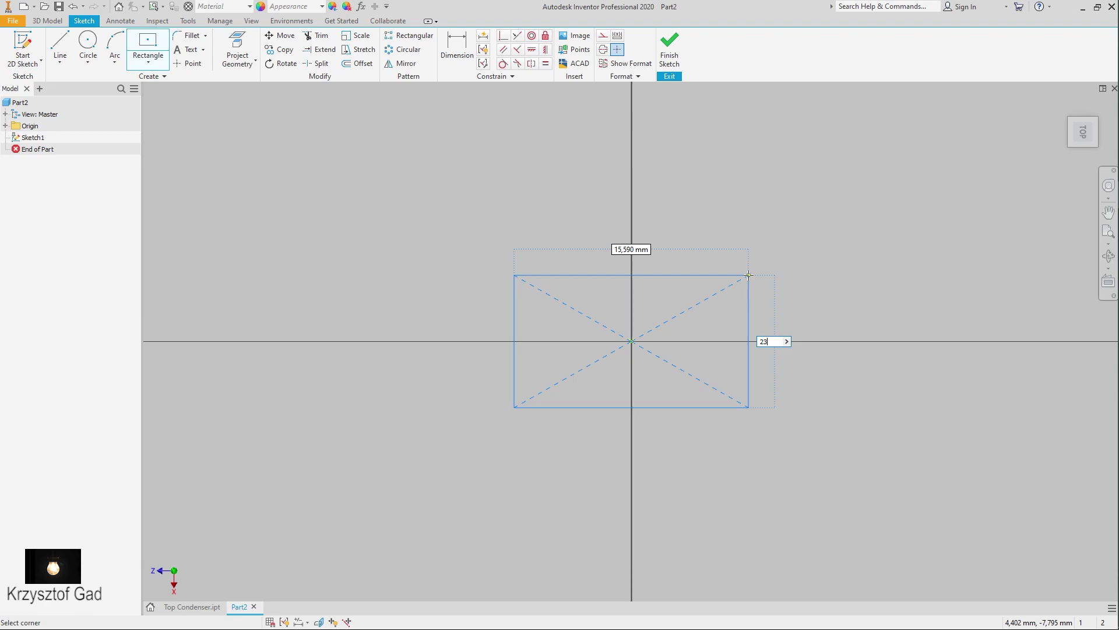
{"action": "key", "text": "Tab"}
{"action": "type", "text": "91,"}
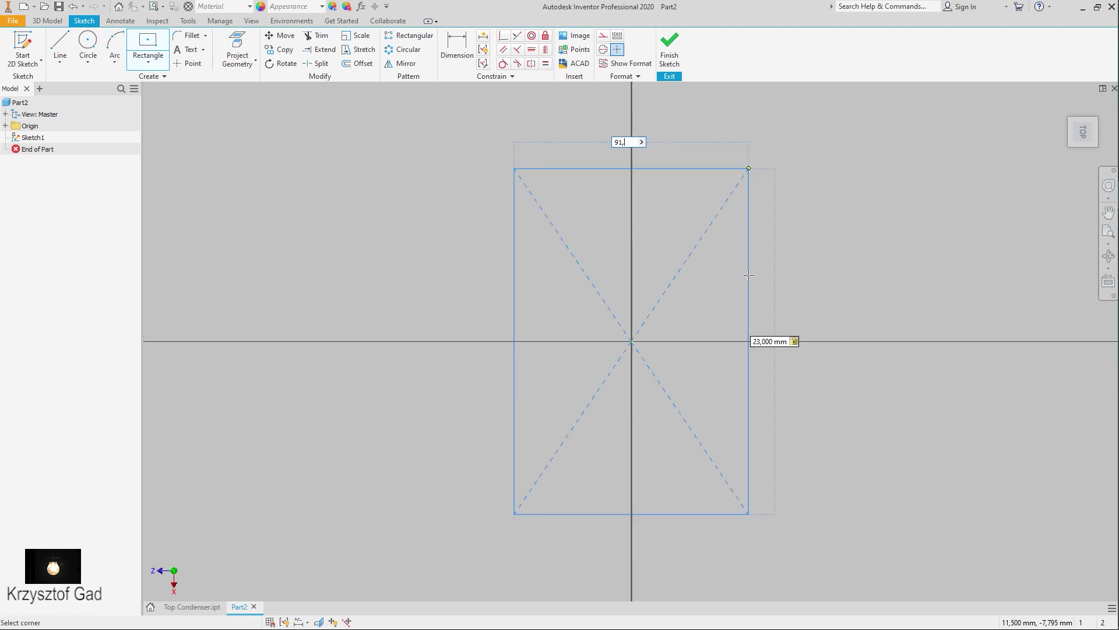
{"action": "type", "text": "500"}
{"action": "key", "text": "Return"}
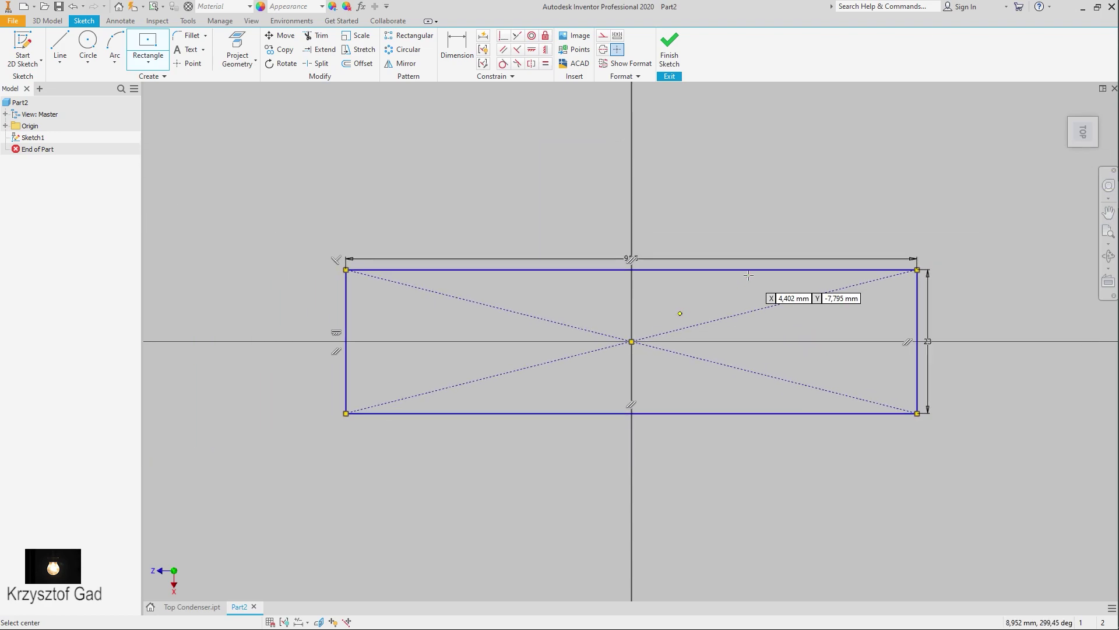
Fillet both right corners at 11,5 mm into a semicircular end and finish the sketch.
{"action": "left_click", "coordinate": [190, 36]}
{"action": "type", "text": "11,5"}
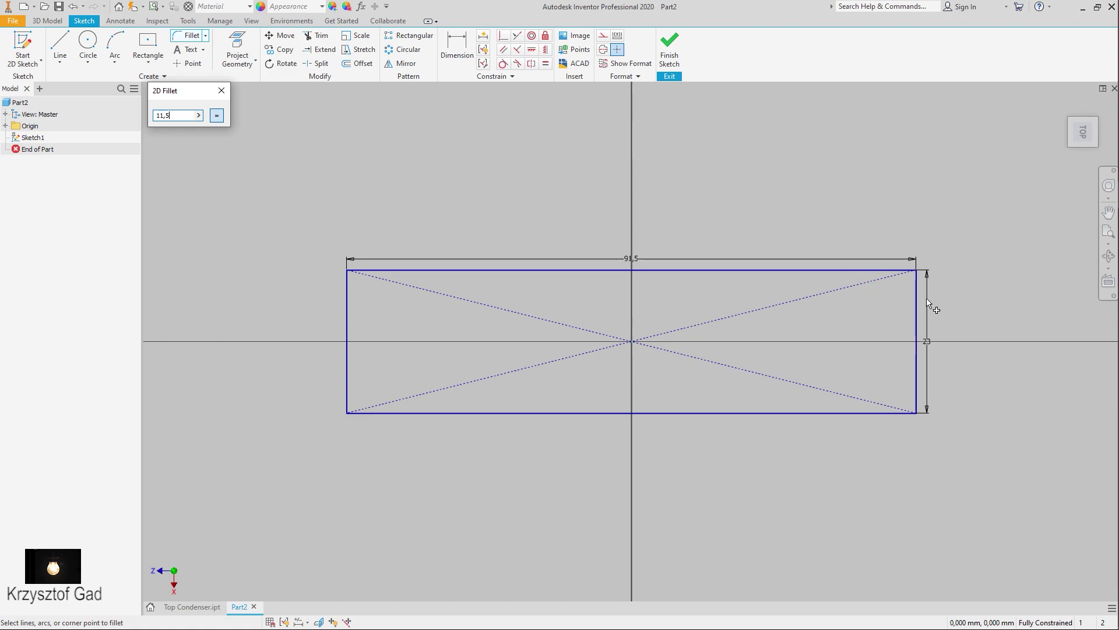
{"action": "left_click", "coordinate": [914, 295]}
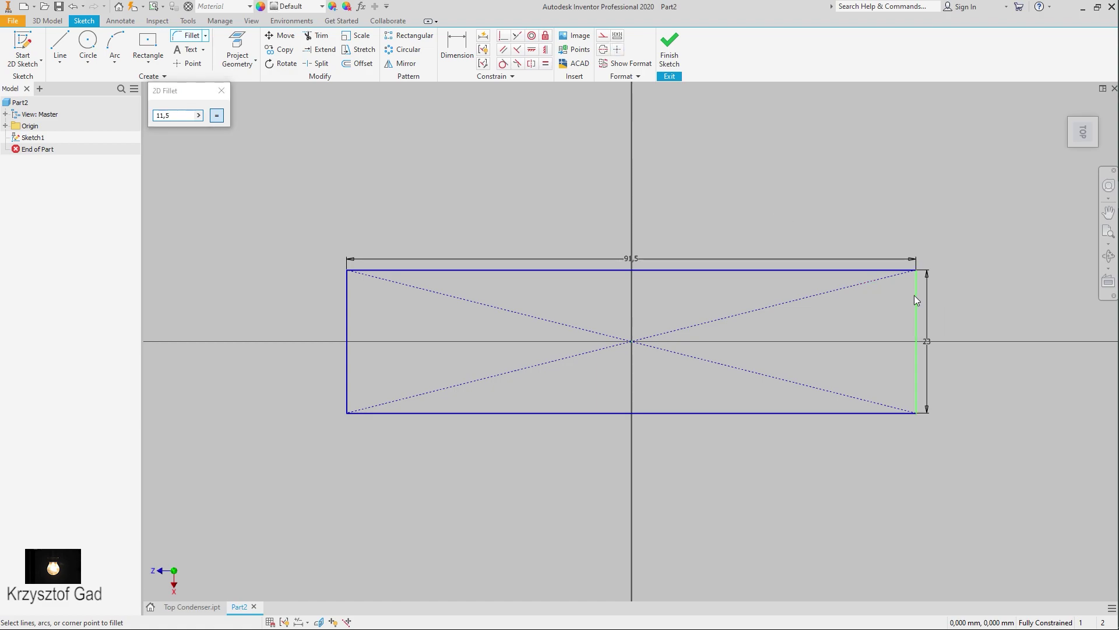
{"action": "left_click", "coordinate": [890, 270]}
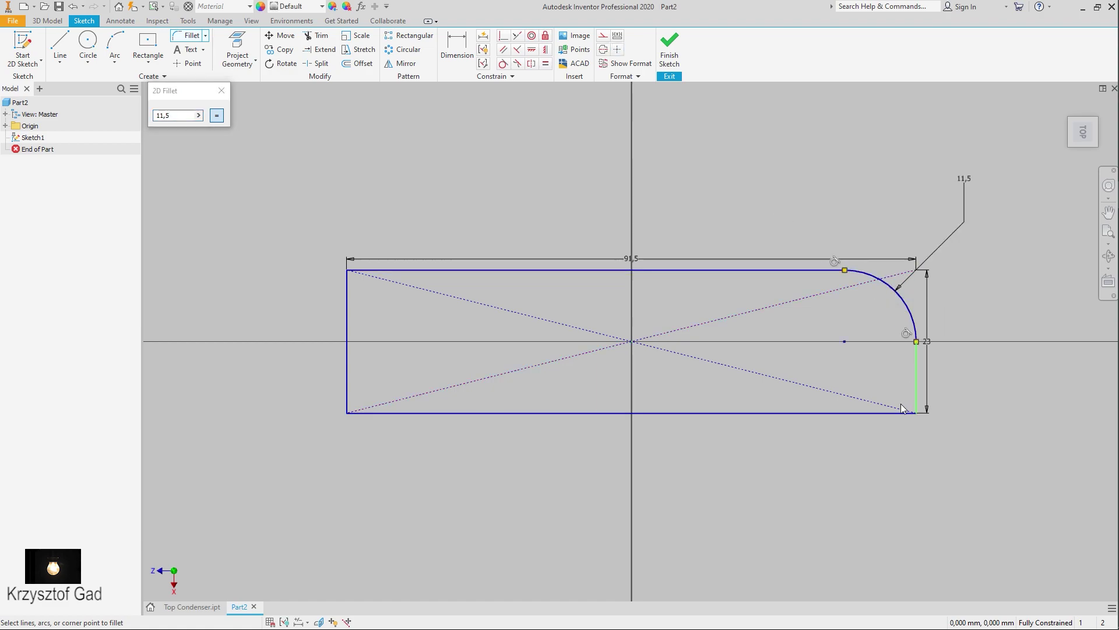
{"action": "left_click", "coordinate": [879, 413]}
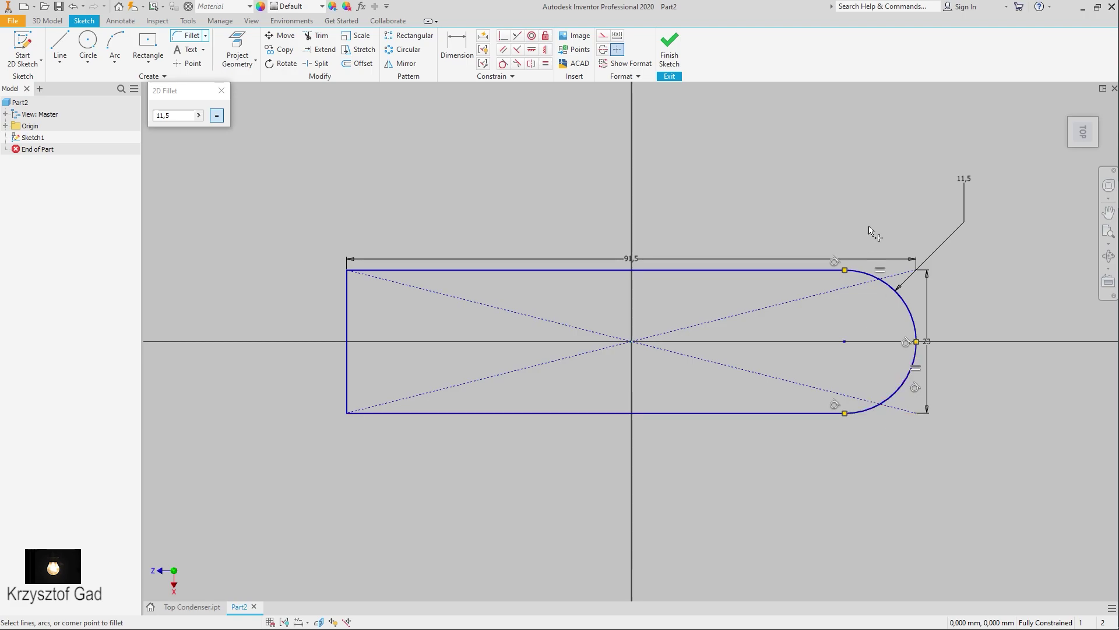
{"action": "left_click", "coordinate": [669, 50]}
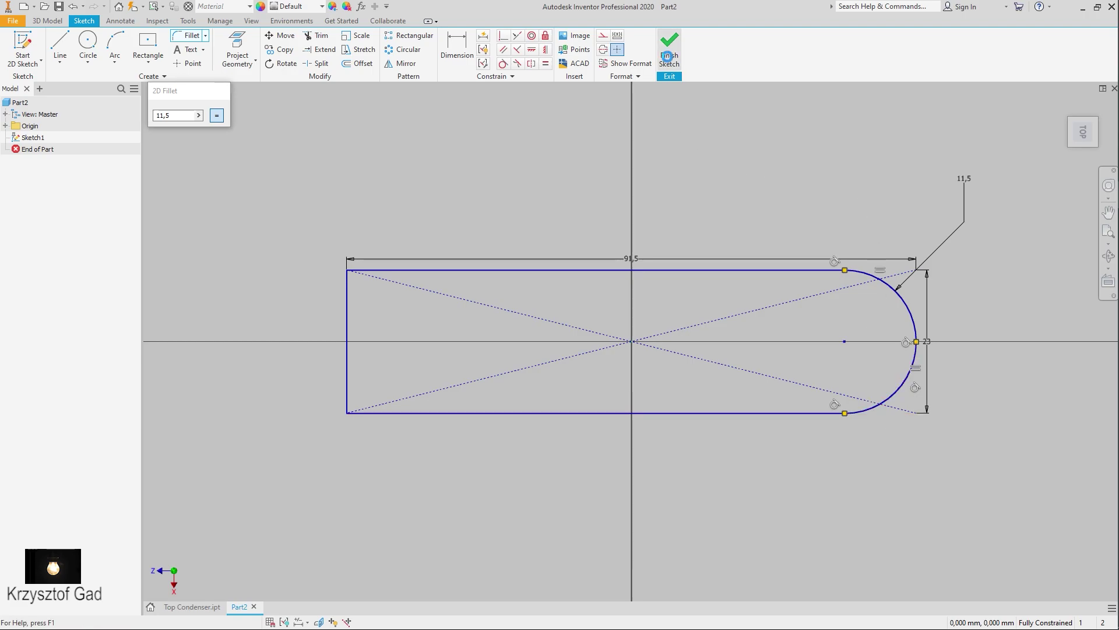
Extrude the rounded-end sketch 1 mm into a thin plate, then view it from the top.
{"action": "right_click", "coordinate": [618, 162]}
{"action": "left_click", "coordinate": [645, 147]}
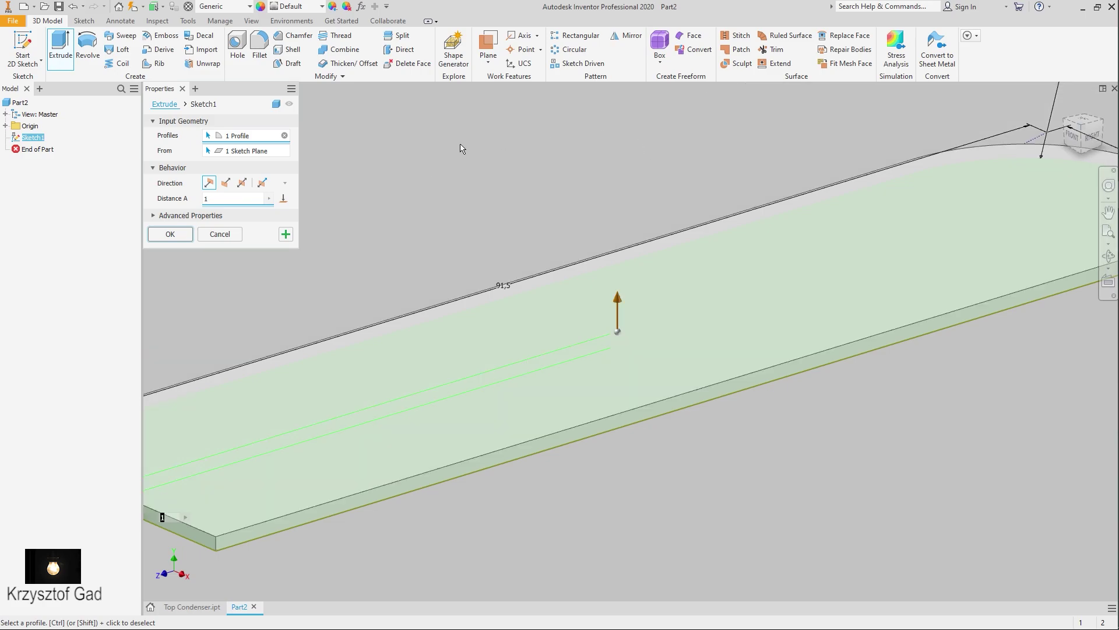
{"action": "left_click", "coordinate": [189, 233]}
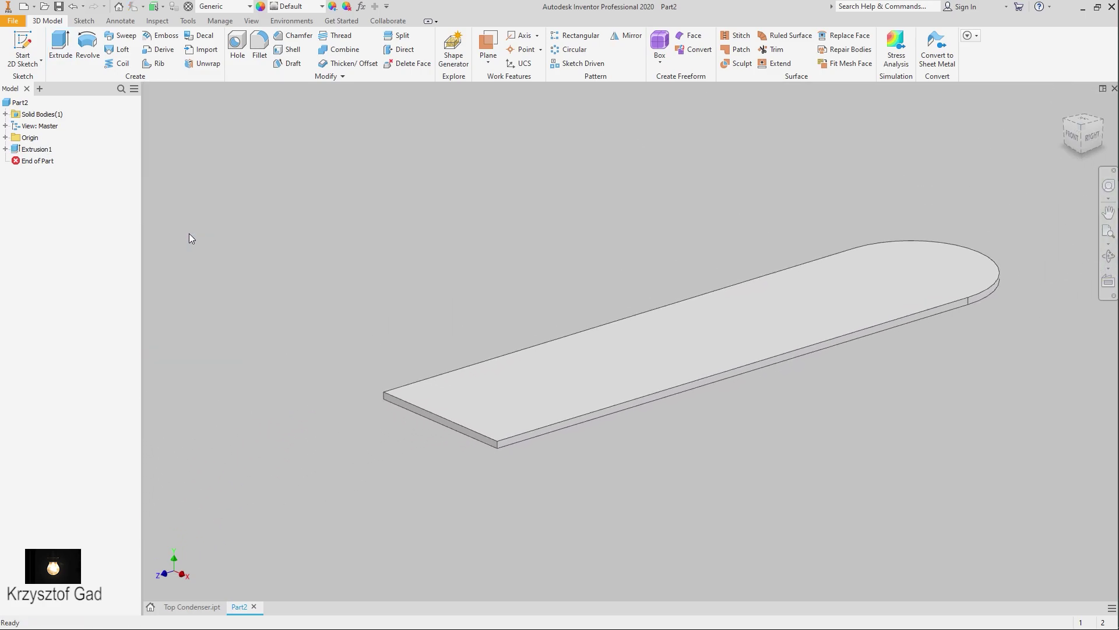
{"action": "key", "text": "F5"}
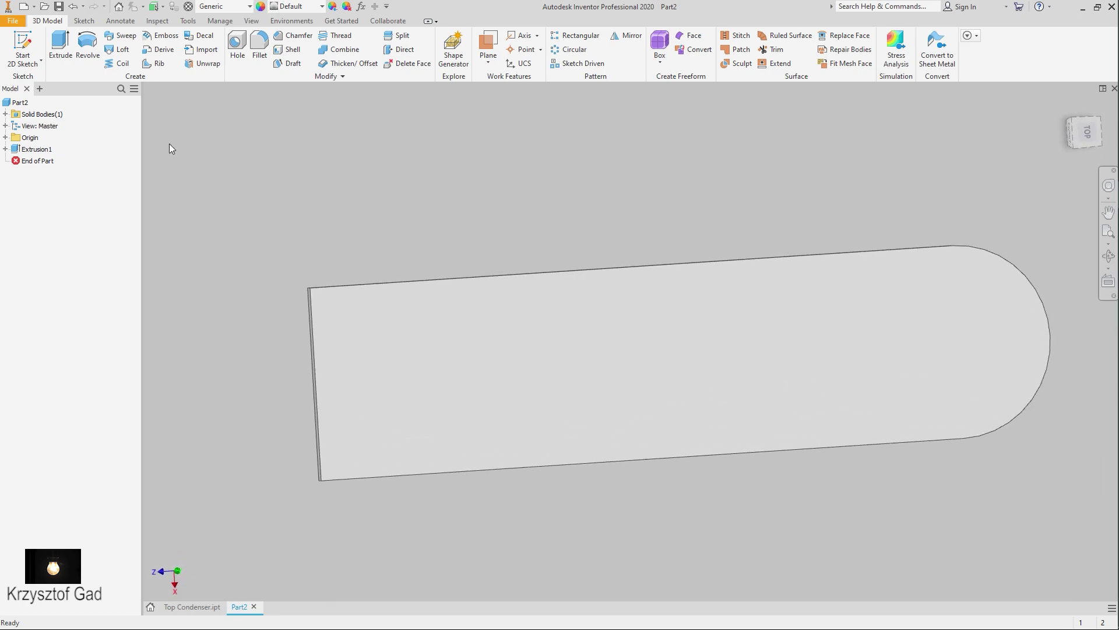
Place a 4 mm Through All hole on the slab face near its left edge.
{"action": "left_click", "coordinate": [236, 56]}
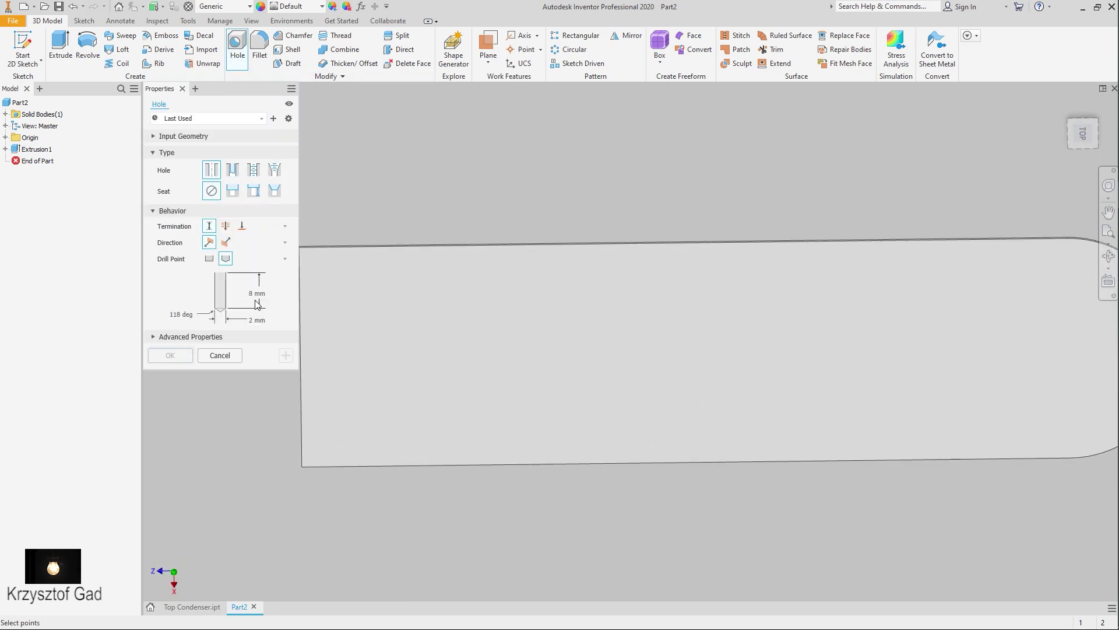
{"action": "left_click", "coordinate": [225, 225]}
{"action": "type", "text": "4"}
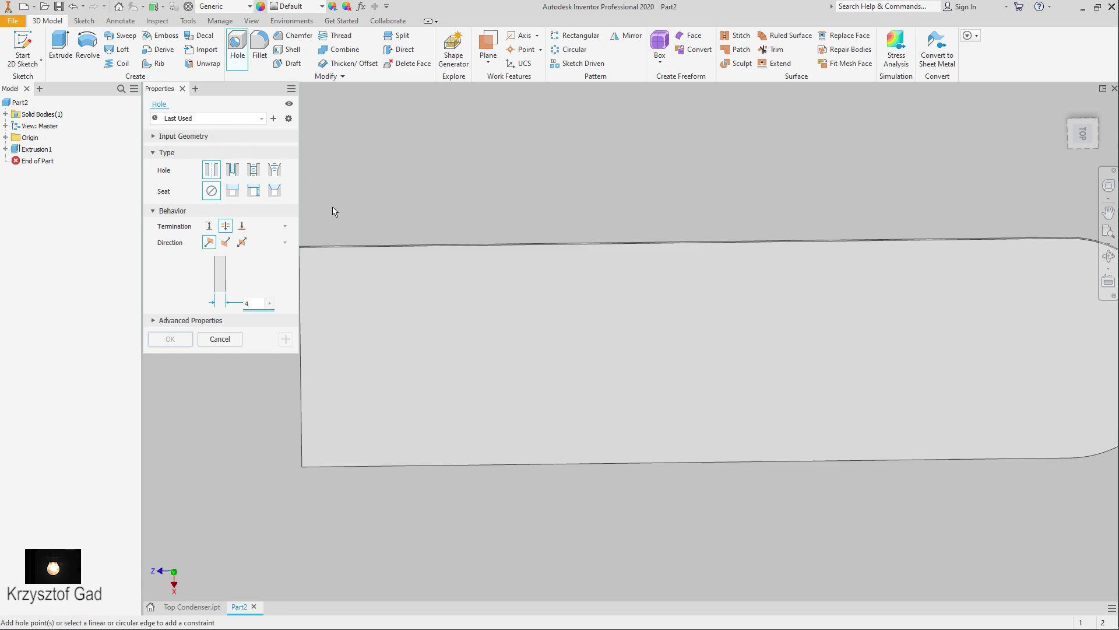
{"action": "middle_click_drag", "start_coordinate": [320, 370], "coordinate": [382, 360]}
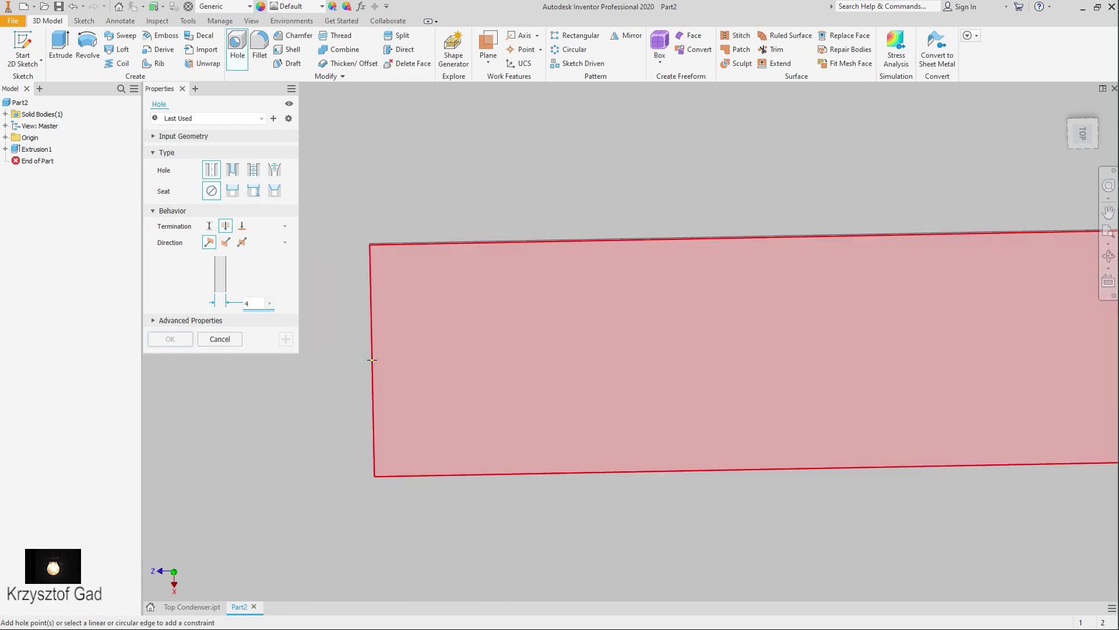
{"action": "left_click", "coordinate": [385, 354]}
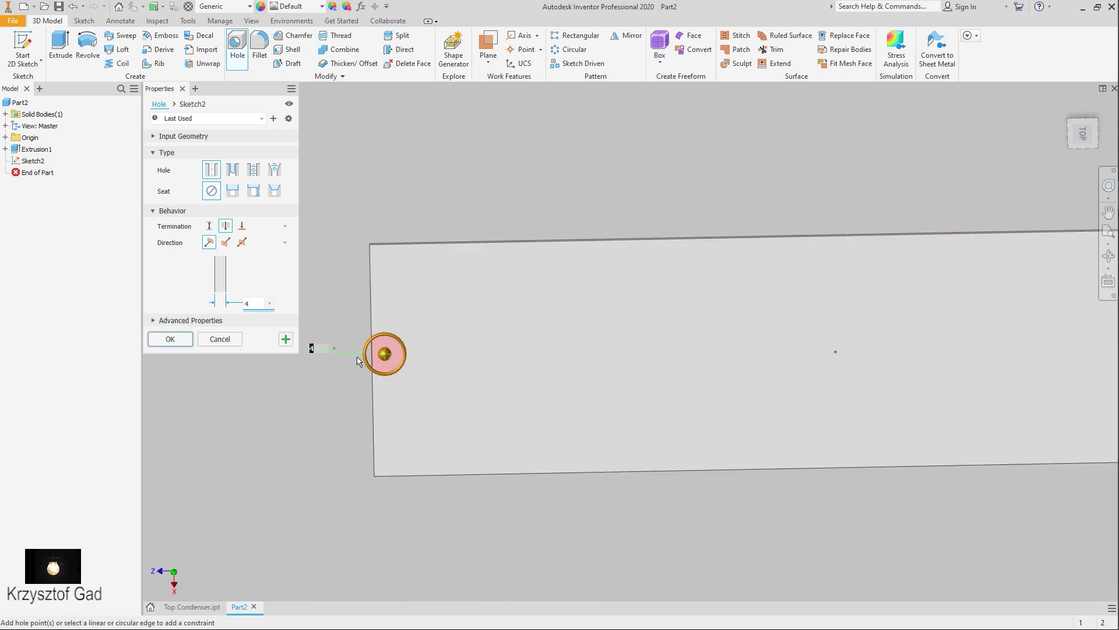
Dimension the hole 0 mm from the left edge and 11,5 mm from the top edge.
{"action": "left_click", "coordinate": [192, 104]}
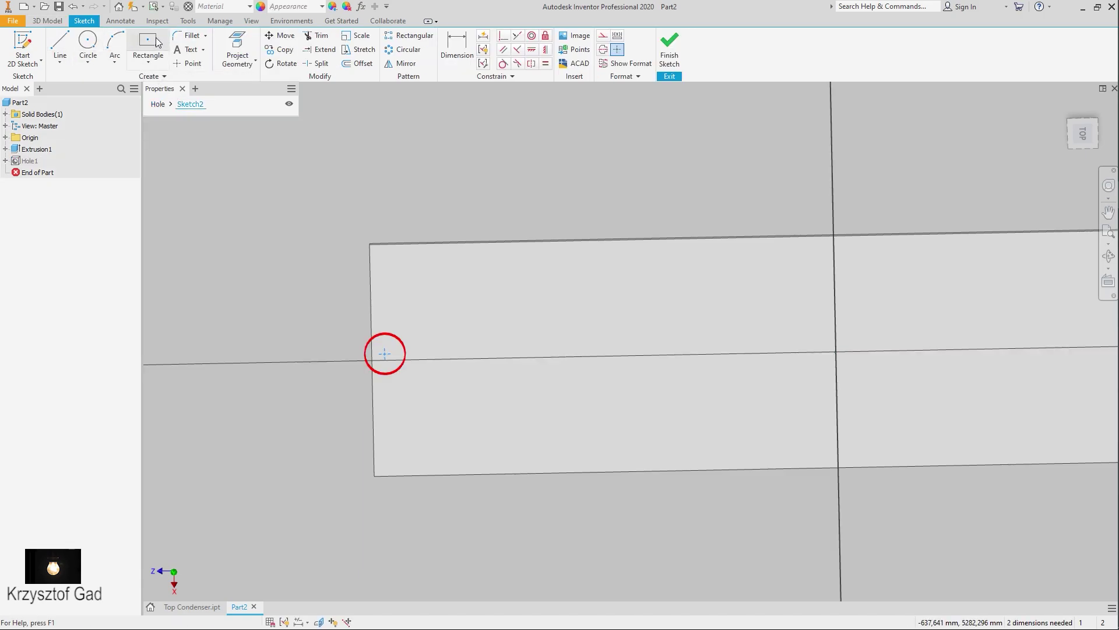
{"action": "left_click", "coordinate": [454, 47]}
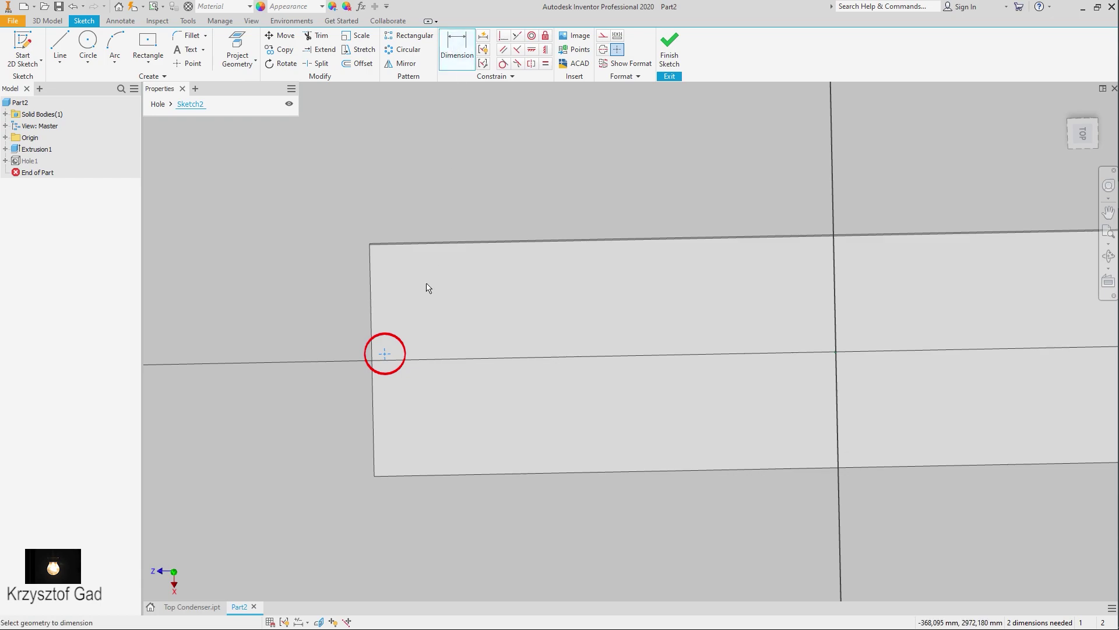
{"action": "left_click", "coordinate": [372, 309]}
{"action": "left_click", "coordinate": [384, 354]}
{"action": "left_click", "coordinate": [328, 224]}
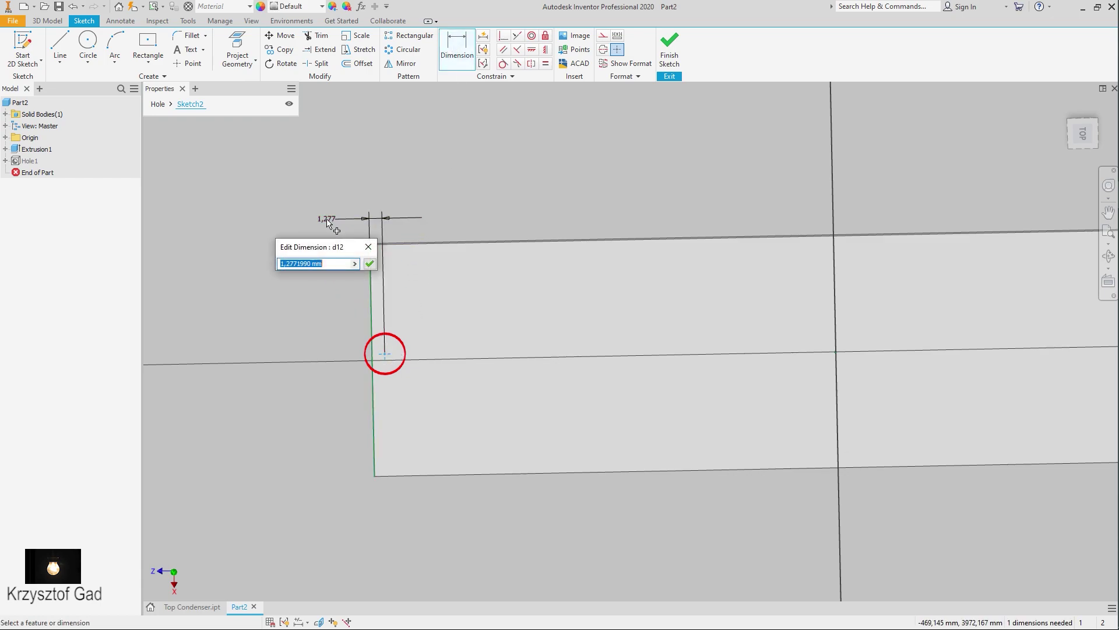
{"action": "type", "text": "0"}
{"action": "key", "text": "Return"}
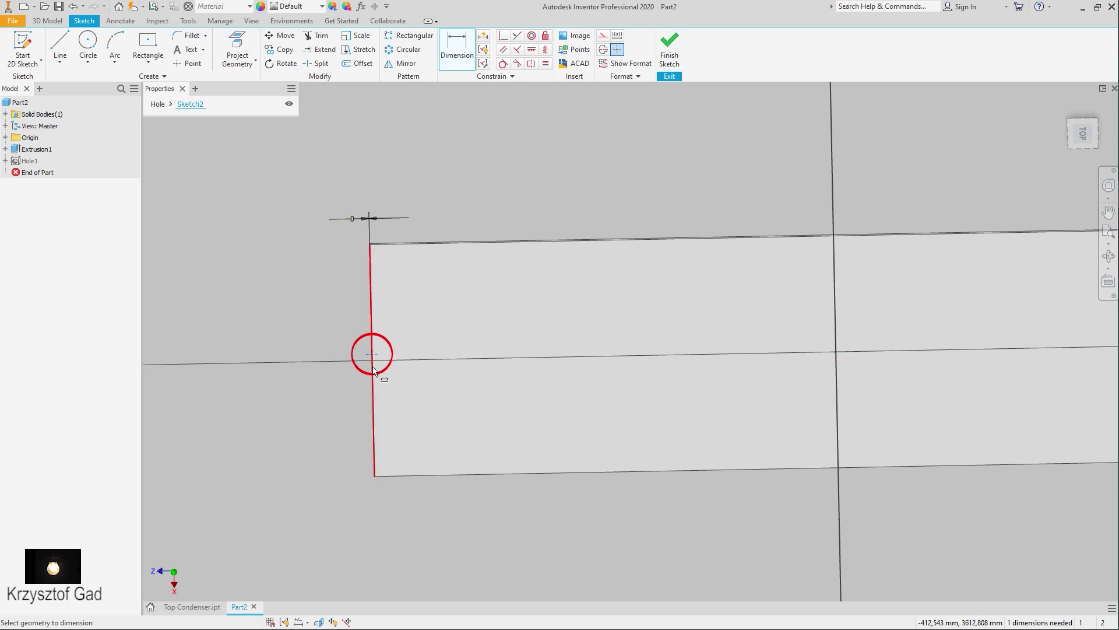
{"action": "left_click", "coordinate": [397, 248]}
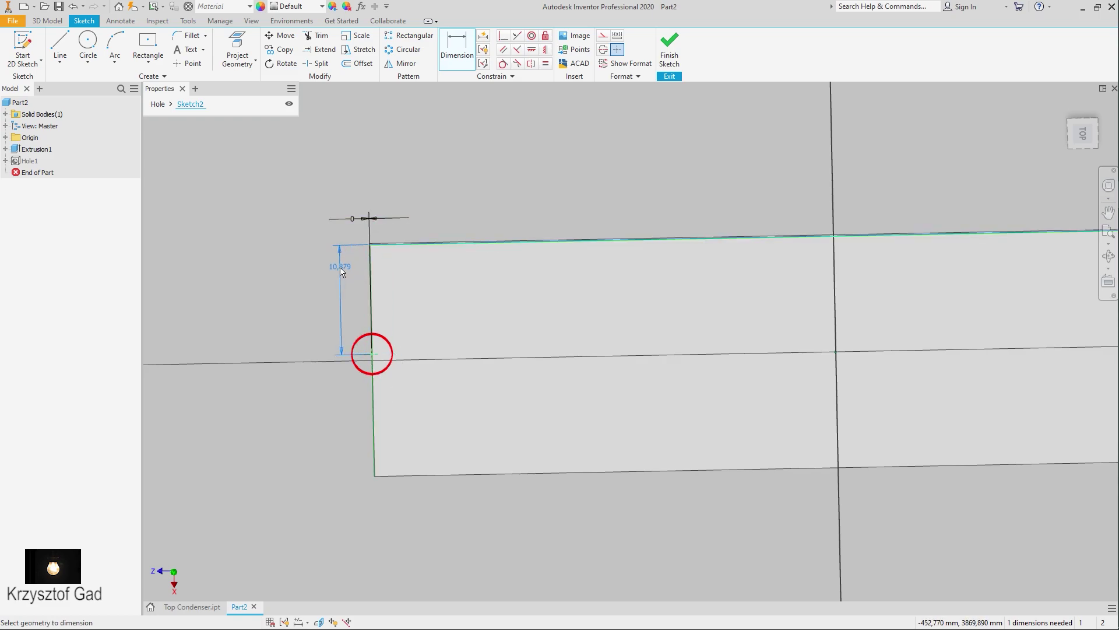
{"action": "left_click", "coordinate": [315, 281]}
{"action": "type", "text": "11,"}
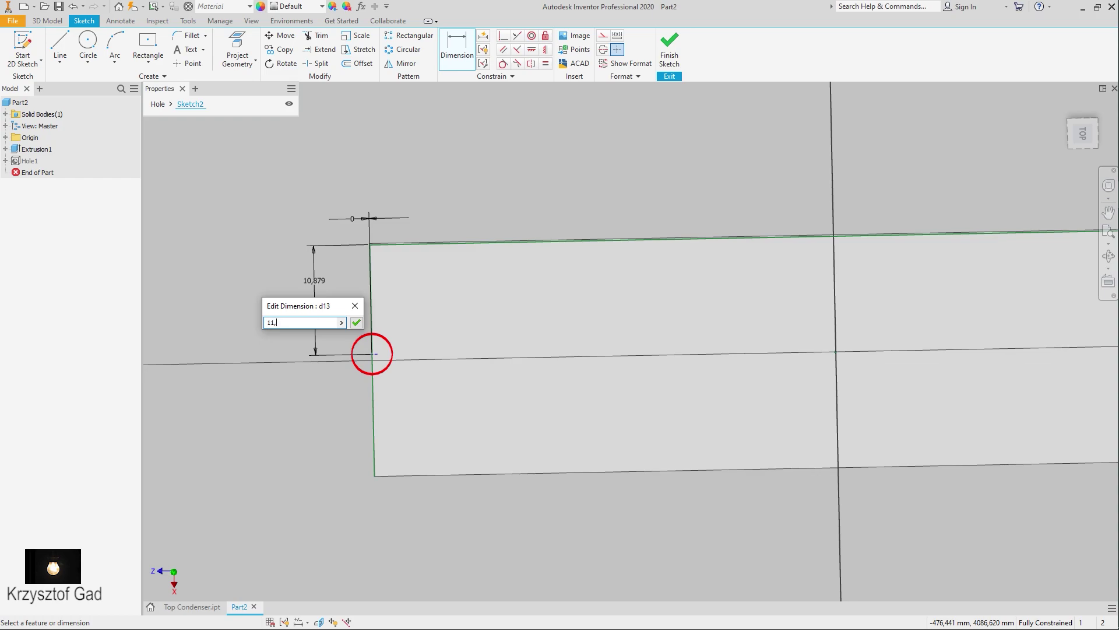
{"action": "type", "text": "5"}
{"action": "key", "text": "Return"}
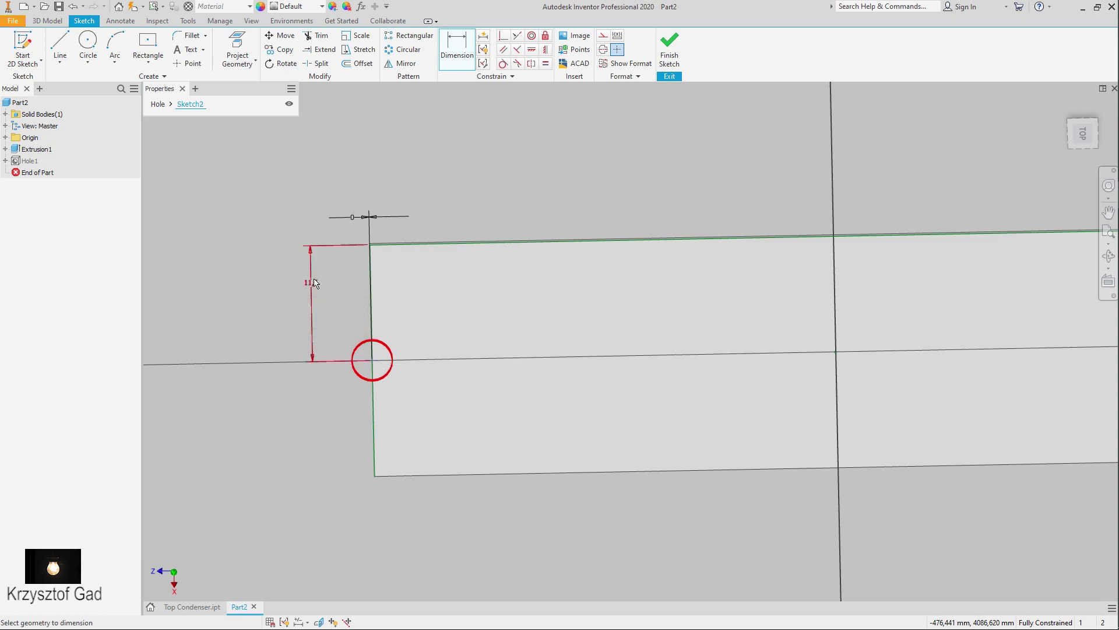
{"action": "left_click", "coordinate": [671, 45]}
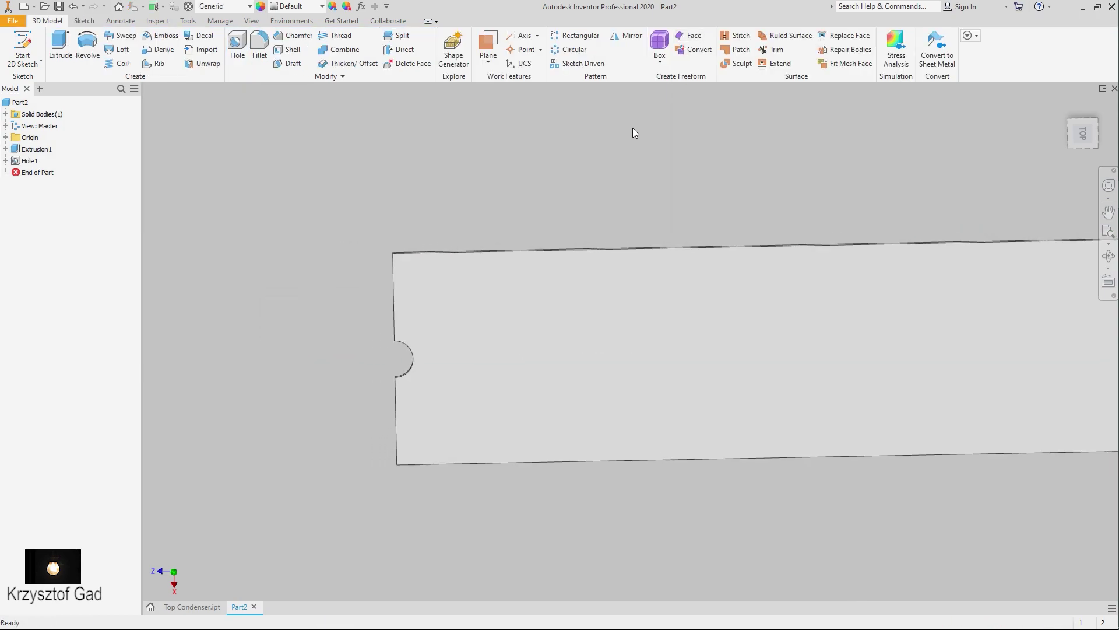
Add a 2 mm Through All hole concentric with the slab's rounded end.
{"action": "left_click", "coordinate": [238, 55]}
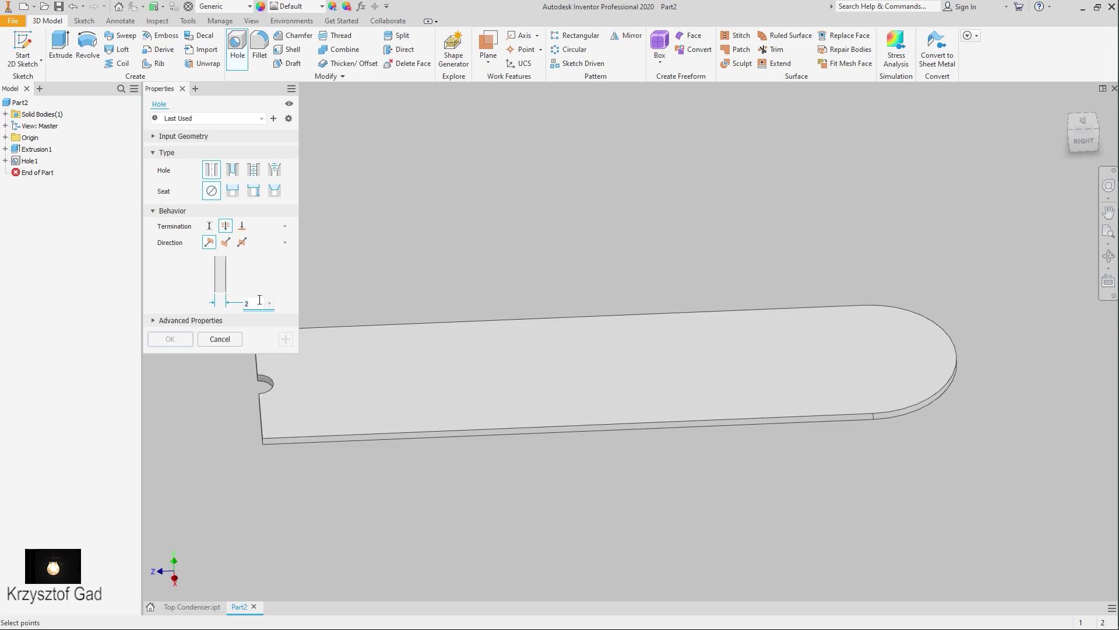
{"action": "scroll", "coordinate": [764, 387], "scroll_direction": "down", "scroll_amount": 2}
{"action": "scroll", "coordinate": [875, 394], "scroll_direction": "down", "scroll_amount": 2}
{"action": "scroll", "coordinate": [931, 319], "scroll_direction": "down", "scroll_amount": 2}
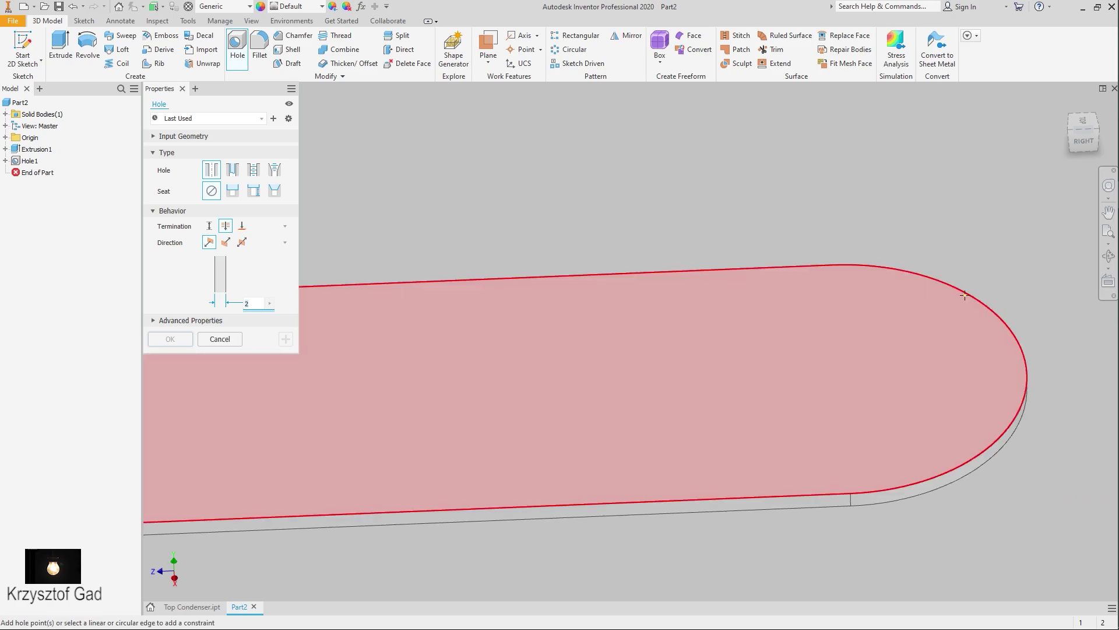
{"action": "left_click", "coordinate": [969, 294]}
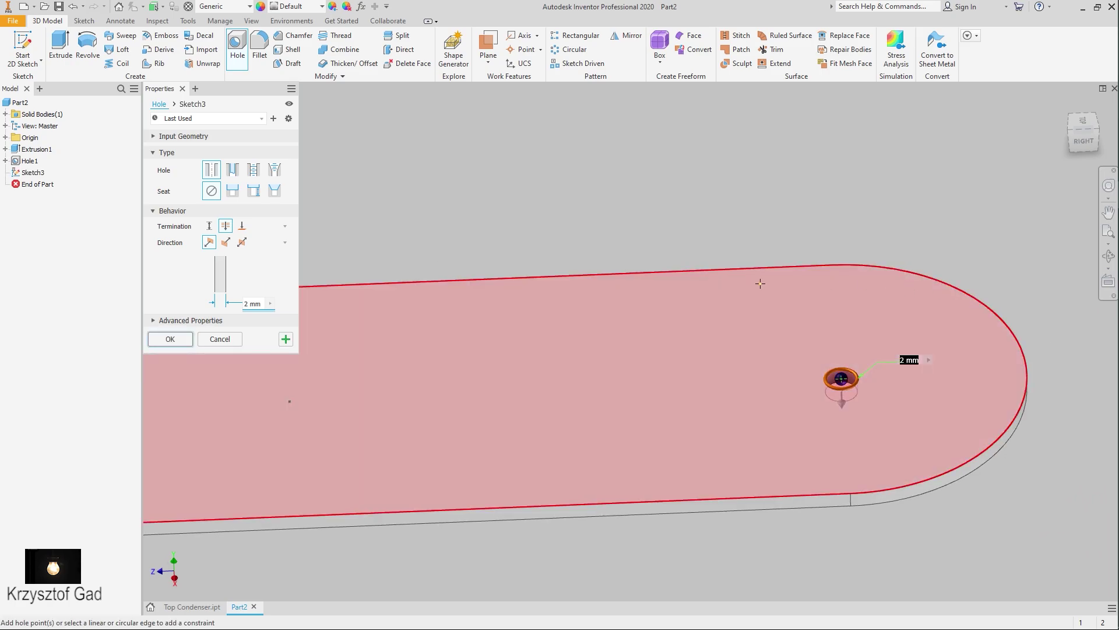
{"action": "left_click", "coordinate": [170, 340]}
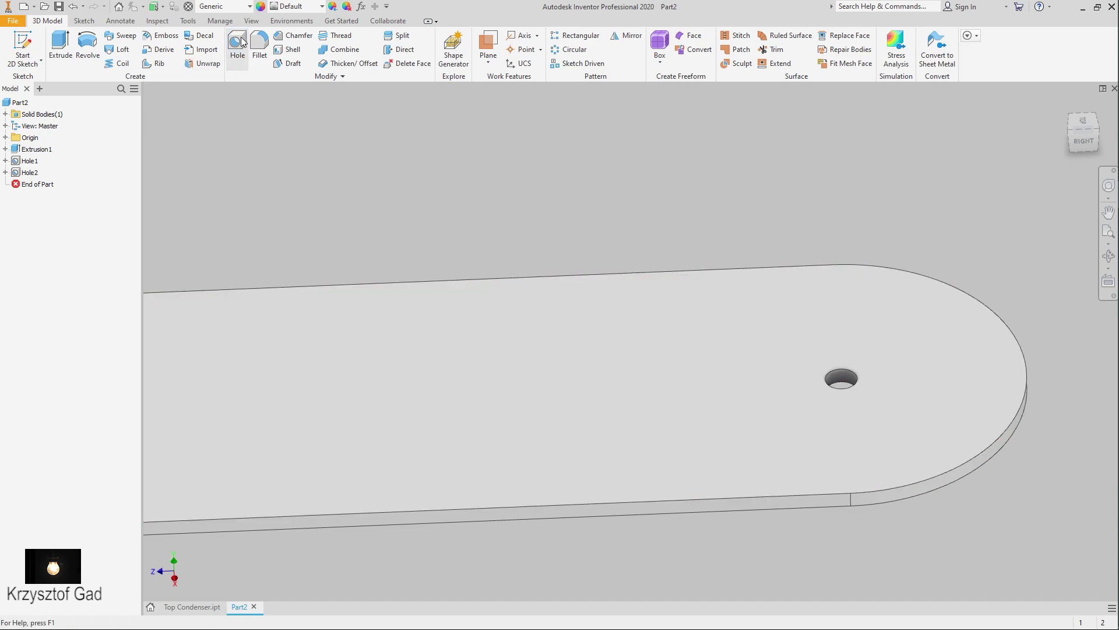
{"action": "left_click", "coordinate": [240, 44]}
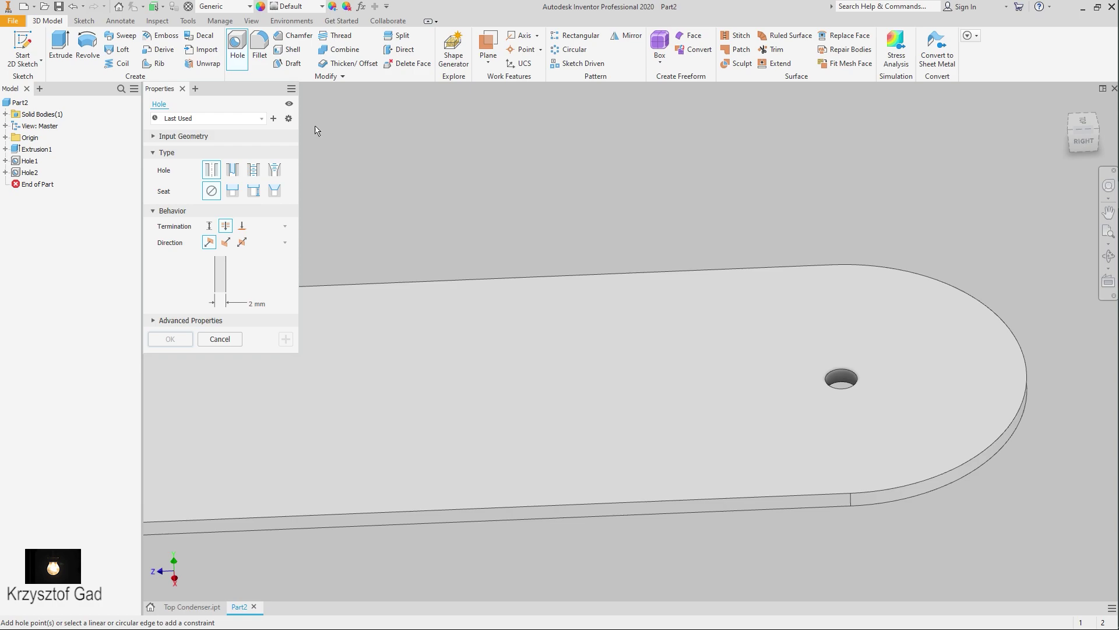
Place the third hole near the rounded end and draw a vertical line across the slab.
{"action": "left_click", "coordinate": [842, 309]}
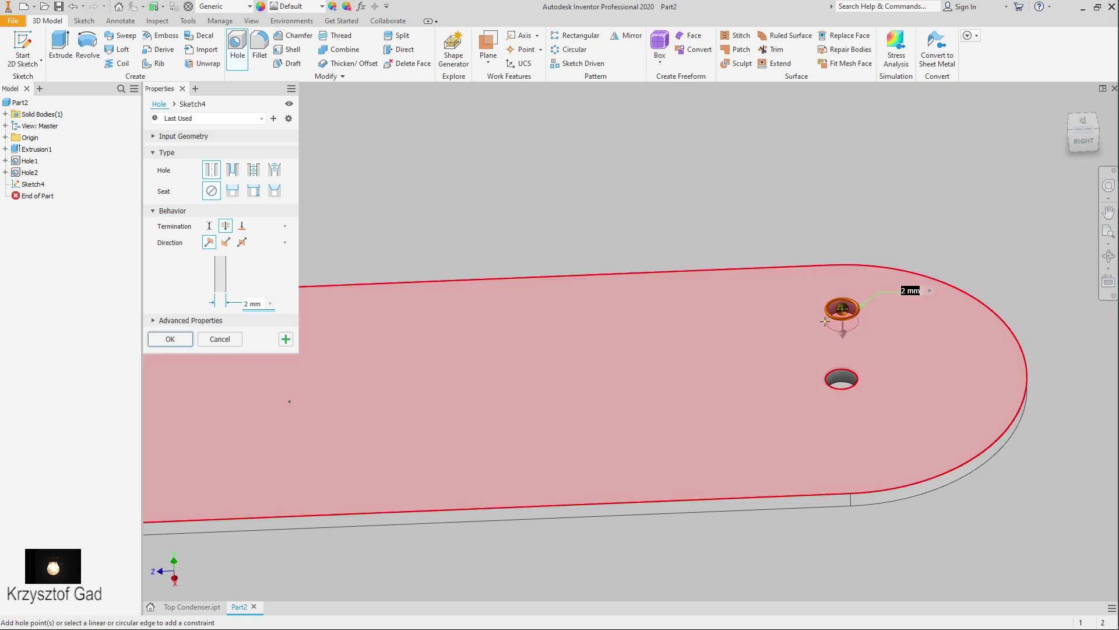
{"action": "left_click", "coordinate": [199, 105]}
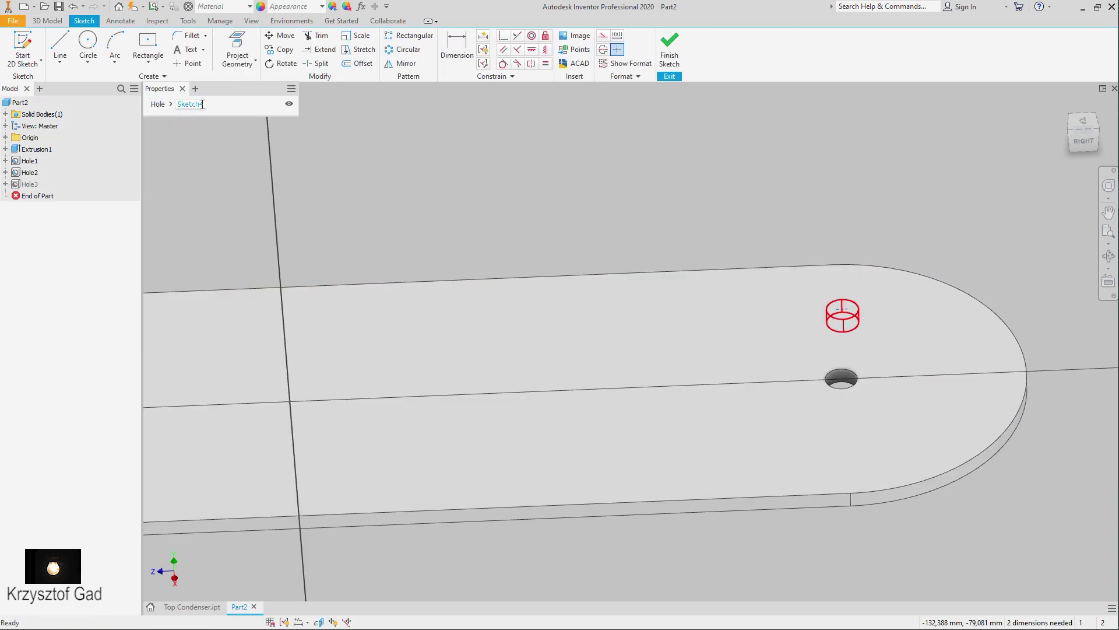
{"action": "left_click", "coordinate": [60, 61]}
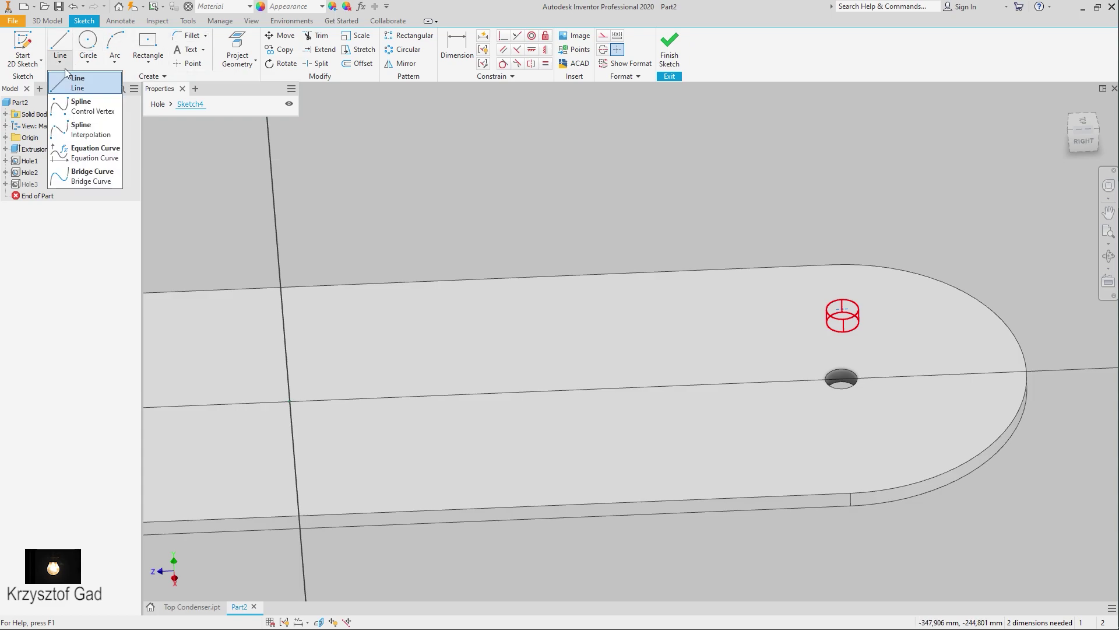
{"action": "left_click", "coordinate": [82, 82]}
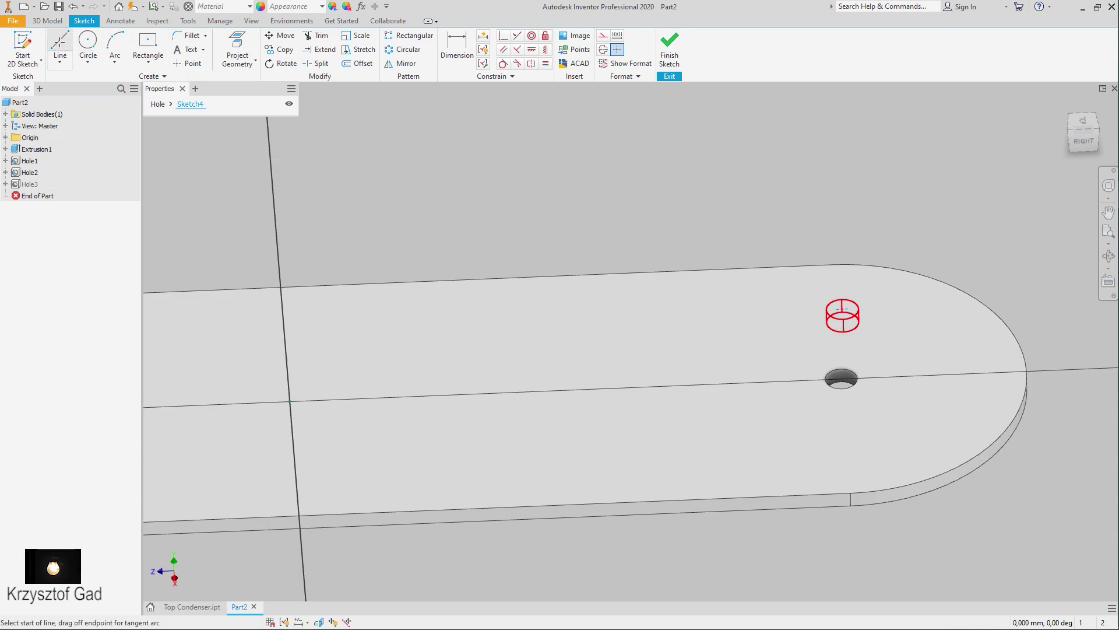
{"action": "left_click", "coordinate": [850, 494]}
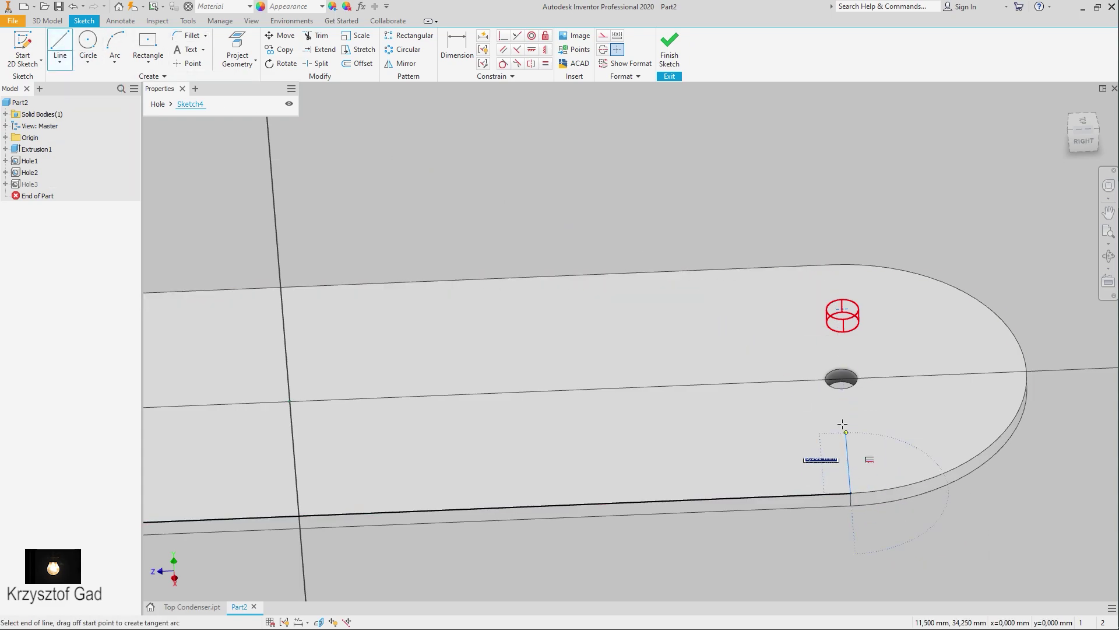
{"action": "left_click", "coordinate": [832, 265]}
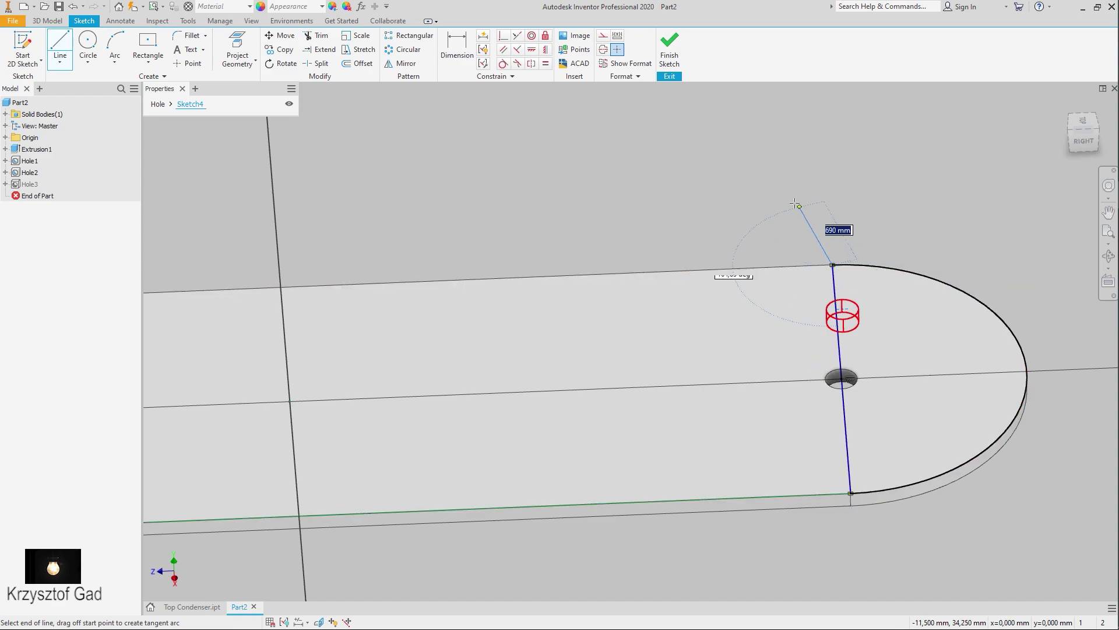
{"action": "key", "text": "Escape"}
{"action": "key", "text": "Escape"}
{"action": "key", "text": "F5"}
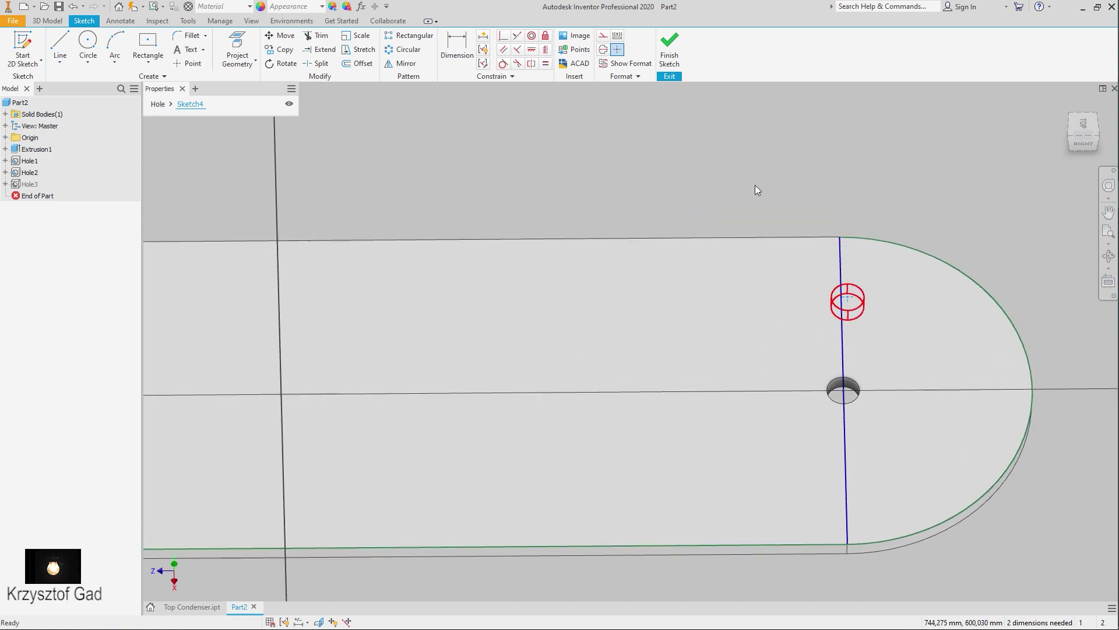
Dimension the hole point 0 mm from the vertical line.
{"action": "left_click", "coordinate": [458, 48]}
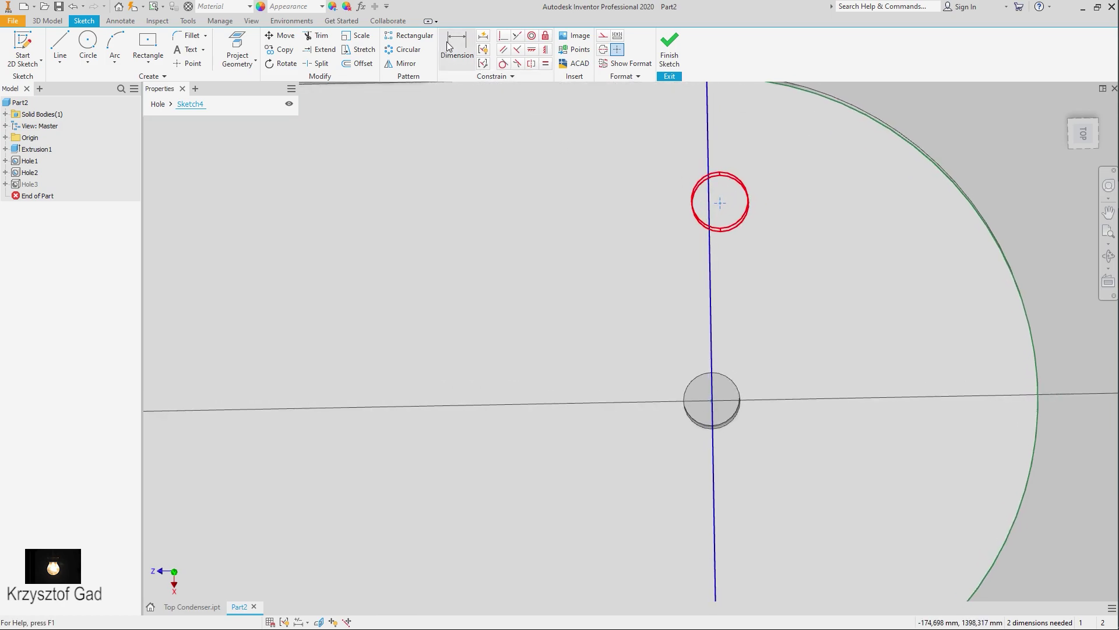
{"action": "left_click", "coordinate": [720, 205]}
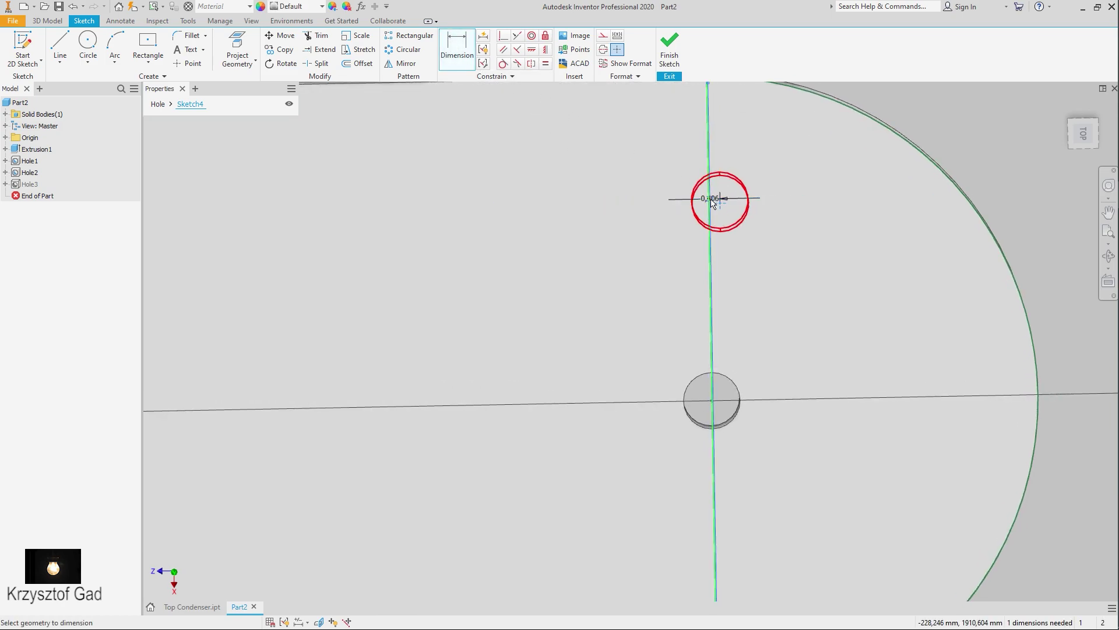
{"action": "left_click", "coordinate": [712, 202]}
{"action": "left_click", "coordinate": [255, 108]}
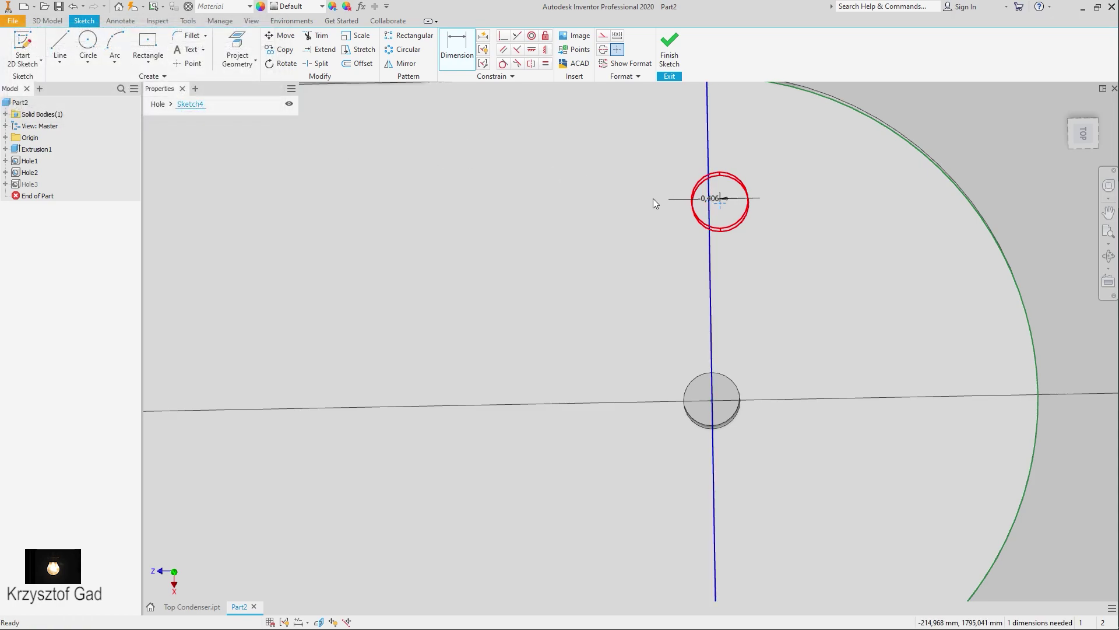
{"action": "left_click", "coordinate": [678, 207]}
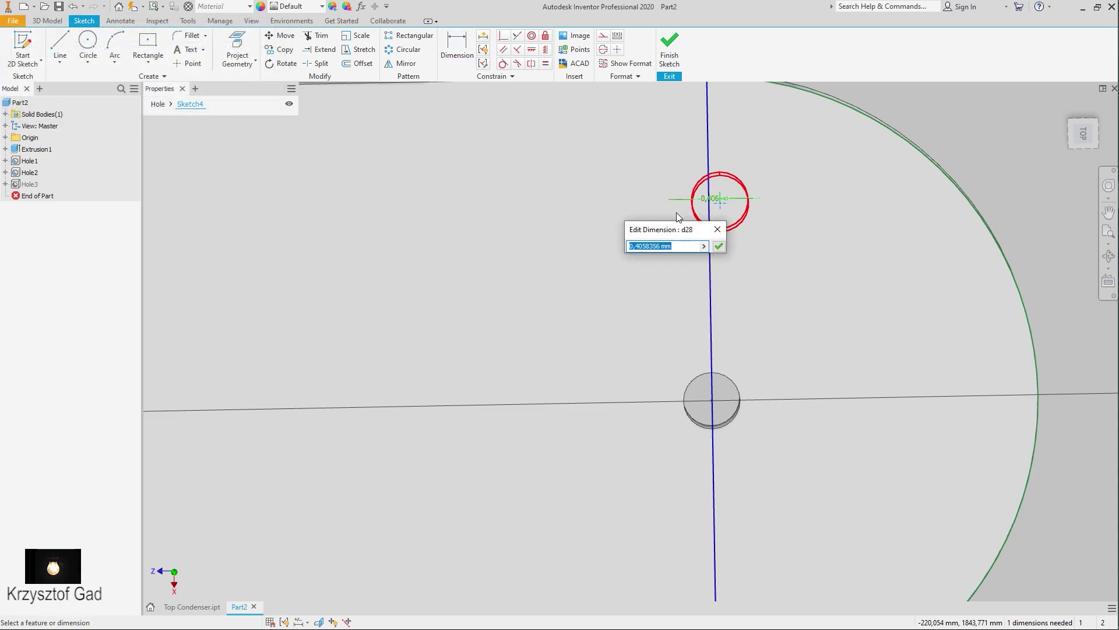
{"action": "type", "text": "0"}
{"action": "key", "text": "Return"}
Set the hole 5 mm from the axis, make the line construction, and finish the sketch.
{"action": "key", "text": "d"}
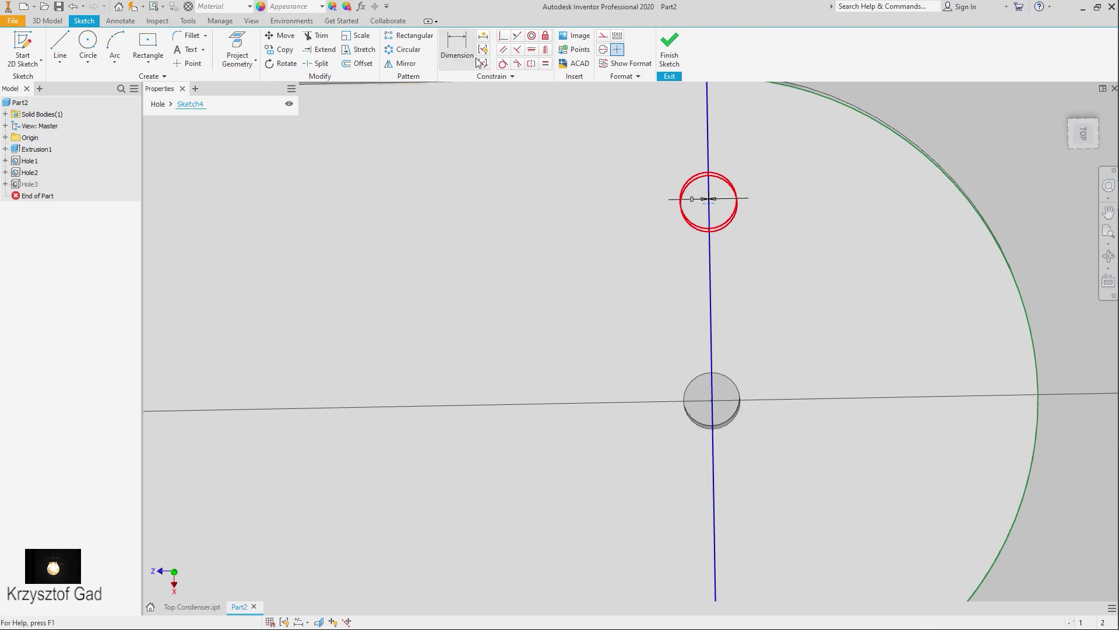
{"action": "left_click", "coordinate": [710, 227]}
{"action": "left_click", "coordinate": [713, 203]}
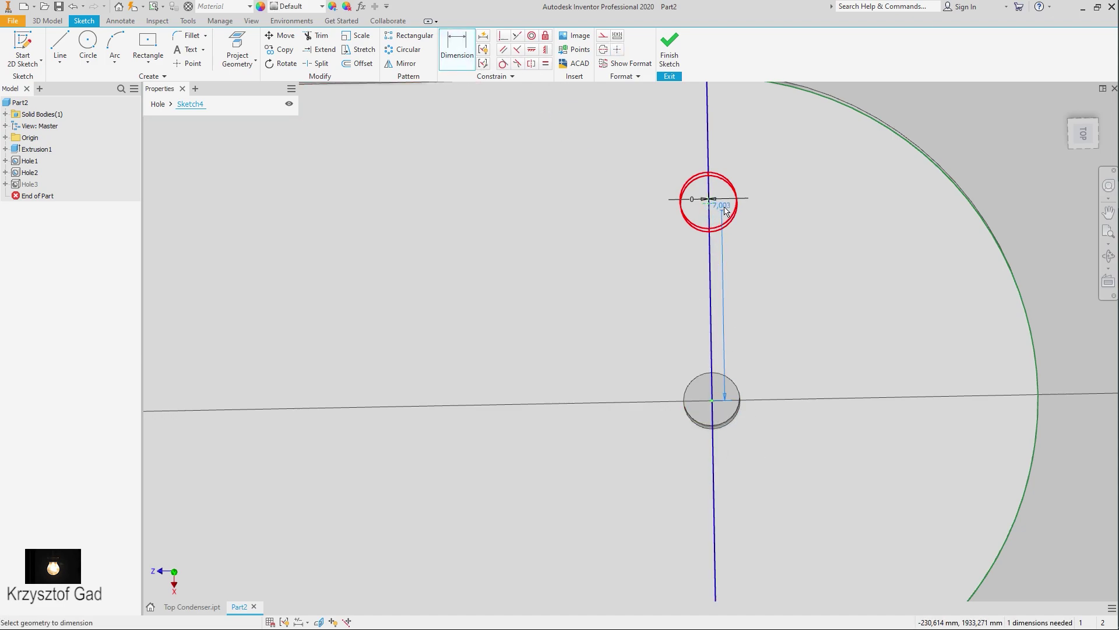
{"action": "left_click", "coordinate": [769, 253]}
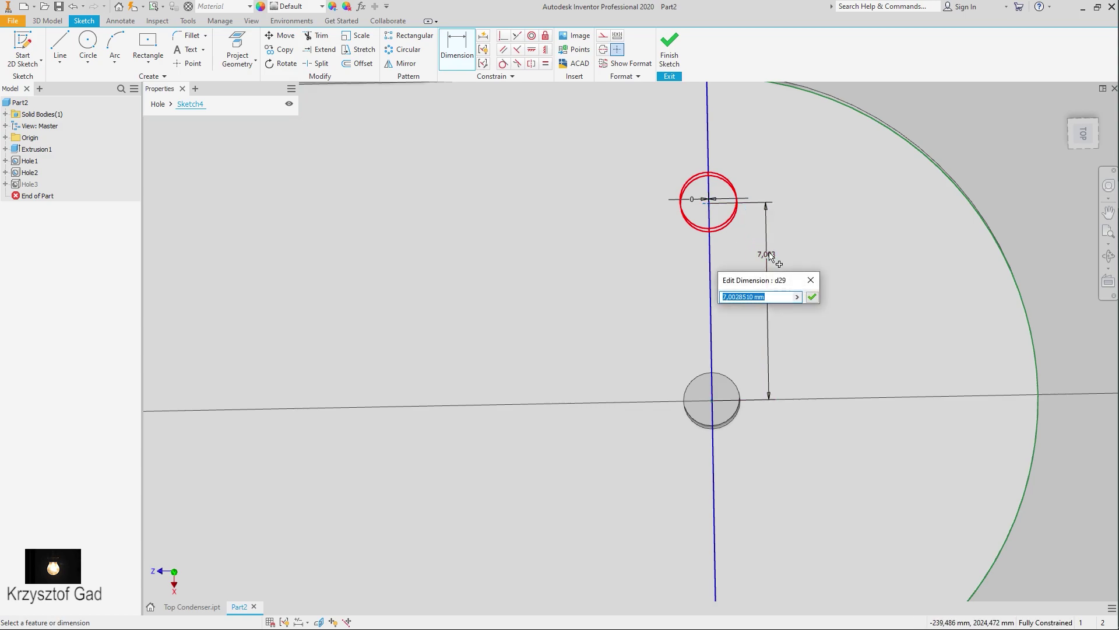
{"action": "type", "text": "5"}
{"action": "key", "text": "Return"}
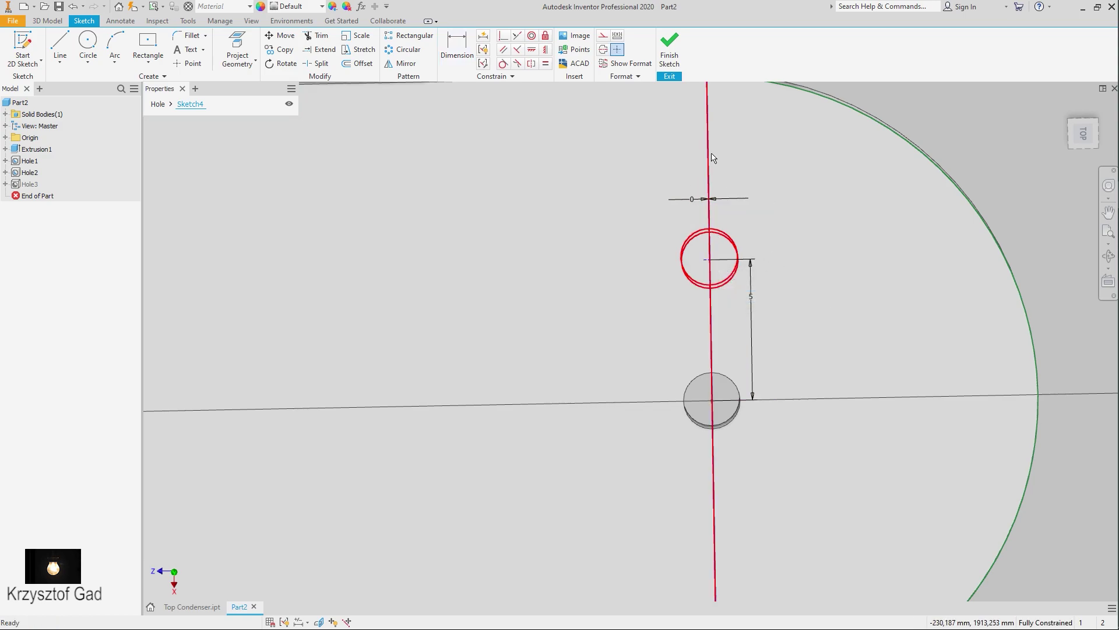
{"action": "key", "text": "Escape"}
{"action": "left_click", "coordinate": [604, 36]}
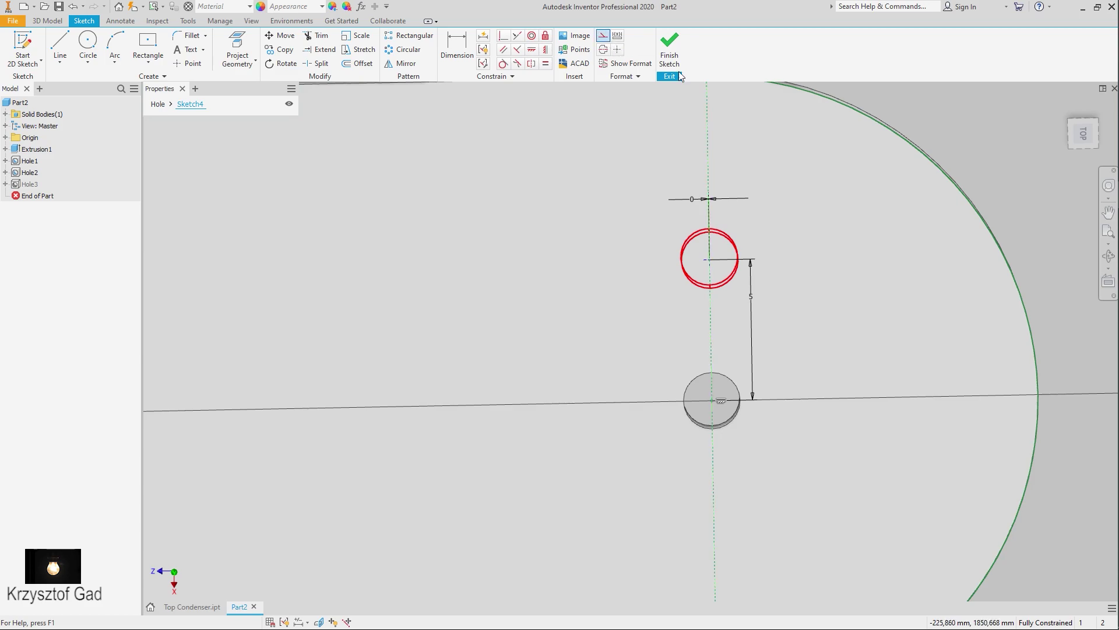
{"action": "scroll", "coordinate": [977, 112], "scroll_direction": "up", "scroll_amount": 3}
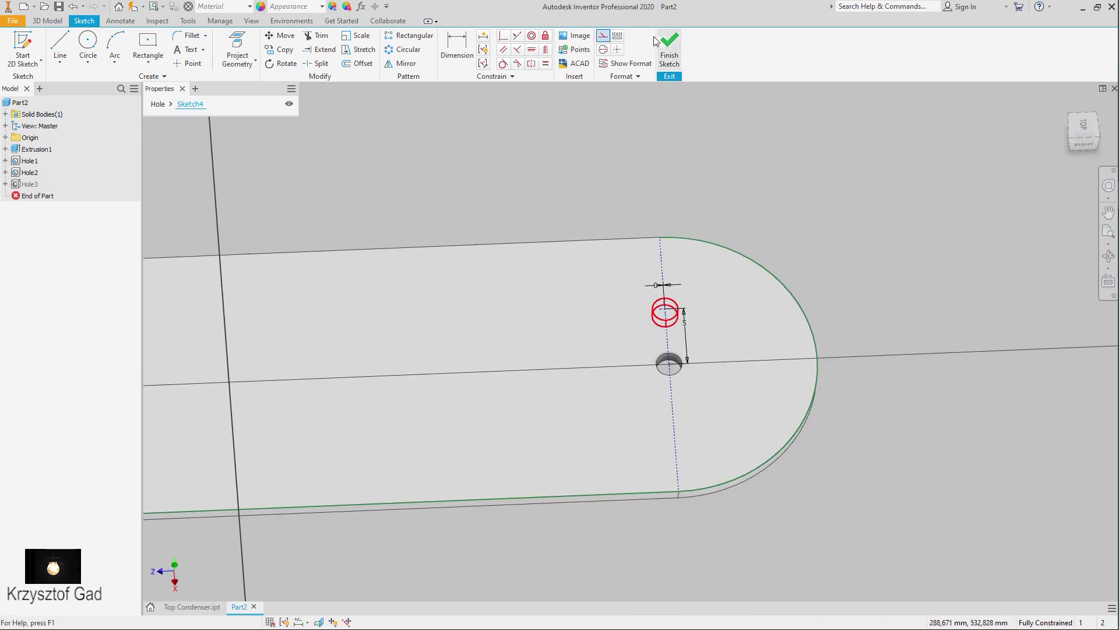
{"action": "left_click", "coordinate": [669, 47]}
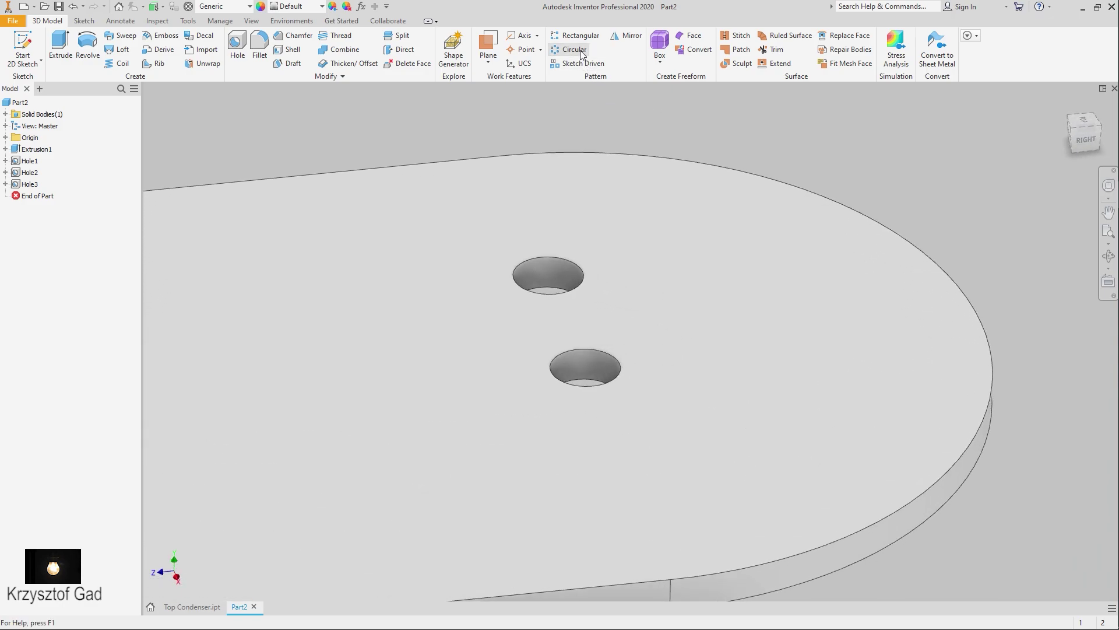
Circular-pattern Hole3 eight times around the central Hole2.
{"action": "left_click", "coordinate": [580, 50]}
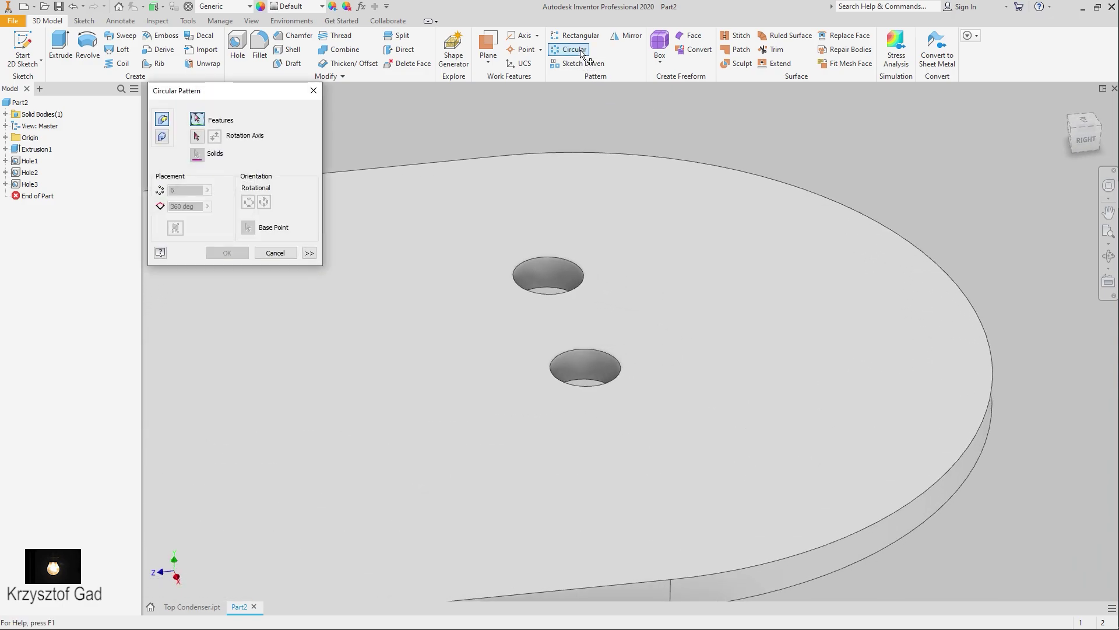
{"action": "left_click", "coordinate": [543, 268]}
{"action": "left_click", "coordinate": [196, 136]}
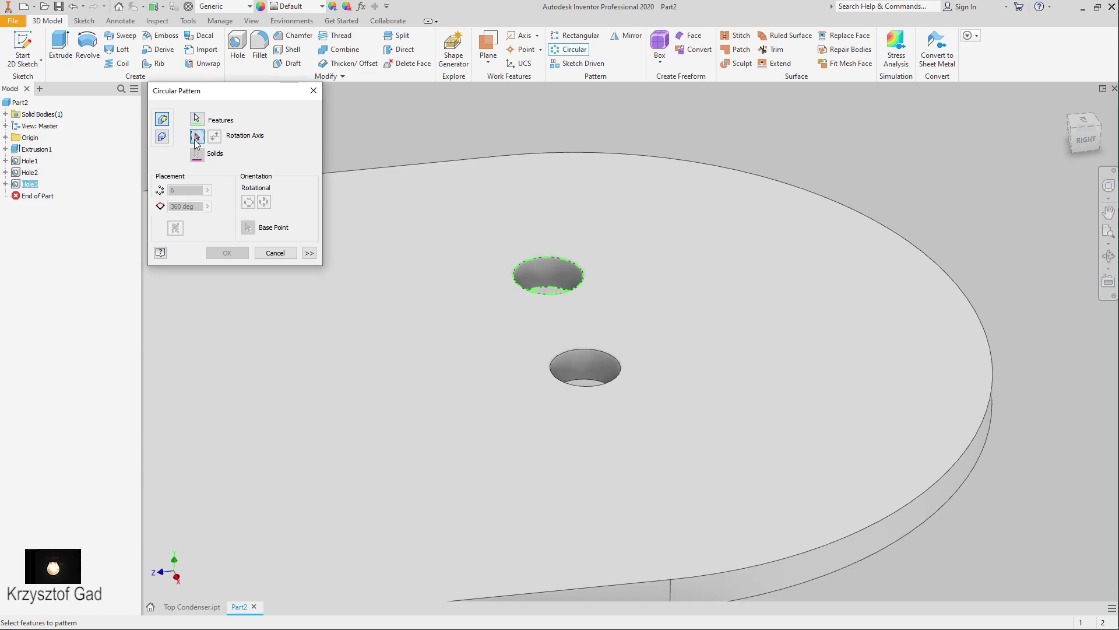
{"action": "left_click", "coordinate": [572, 366]}
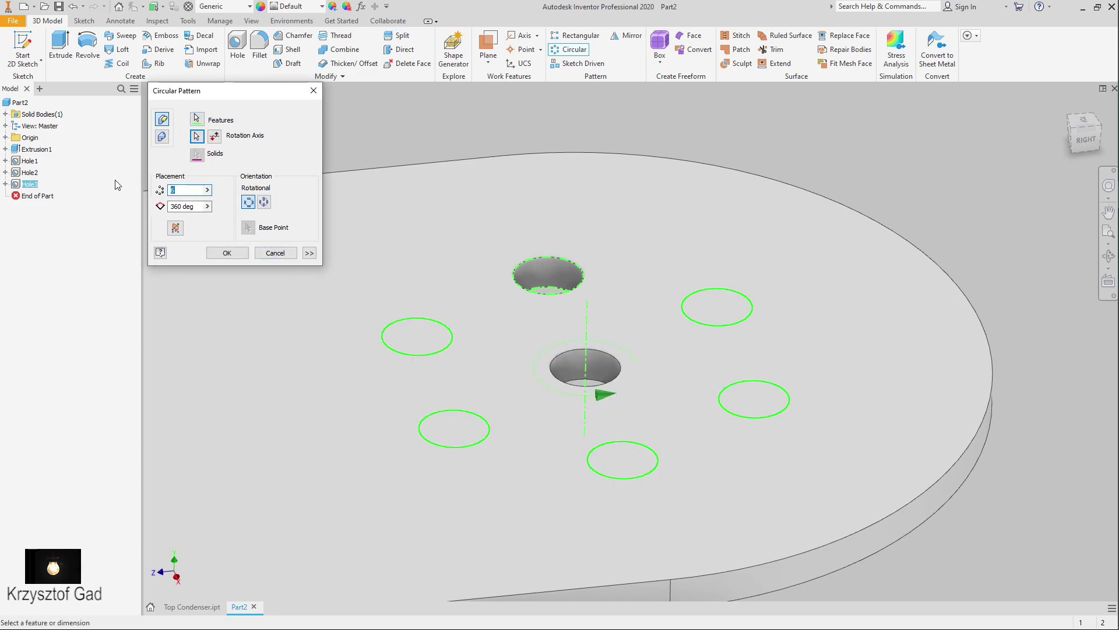
{"action": "type", "text": "8"}
{"action": "key", "text": "Return"}
{"action": "key", "text": "F5"}
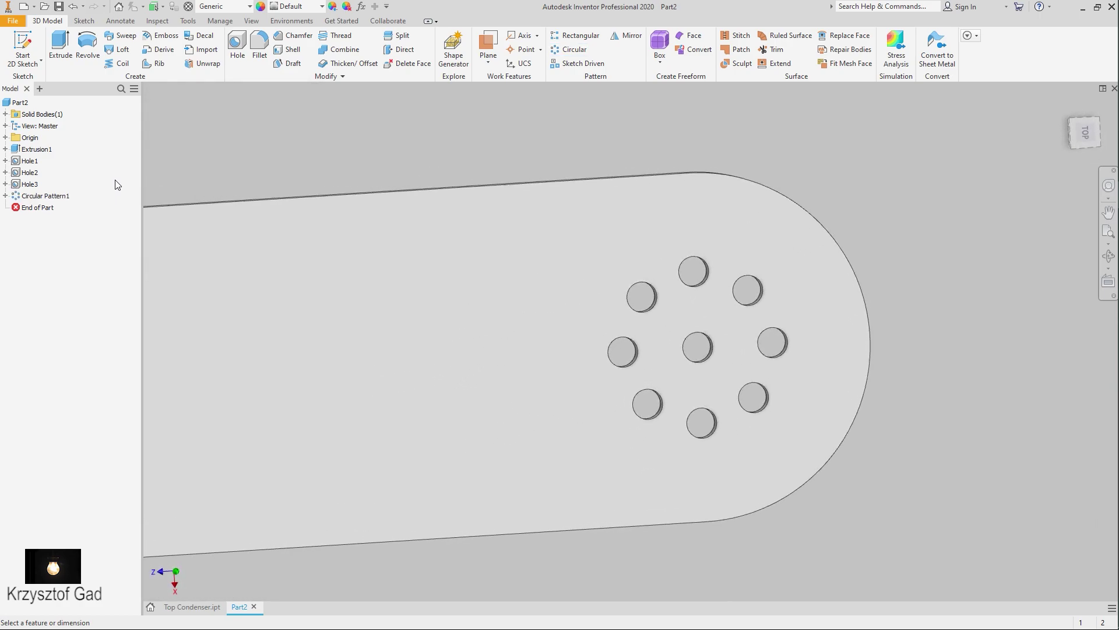
{"action": "key", "text": "F5"}
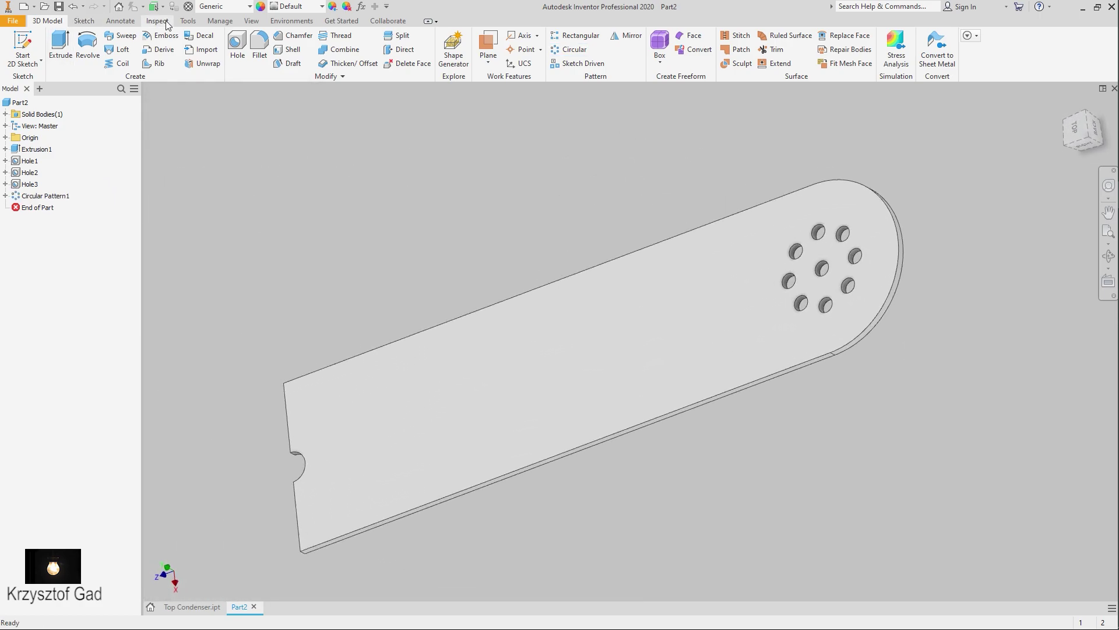
Set the plate's material to ABS Plastic.
{"action": "left_click", "coordinate": [213, 7]}
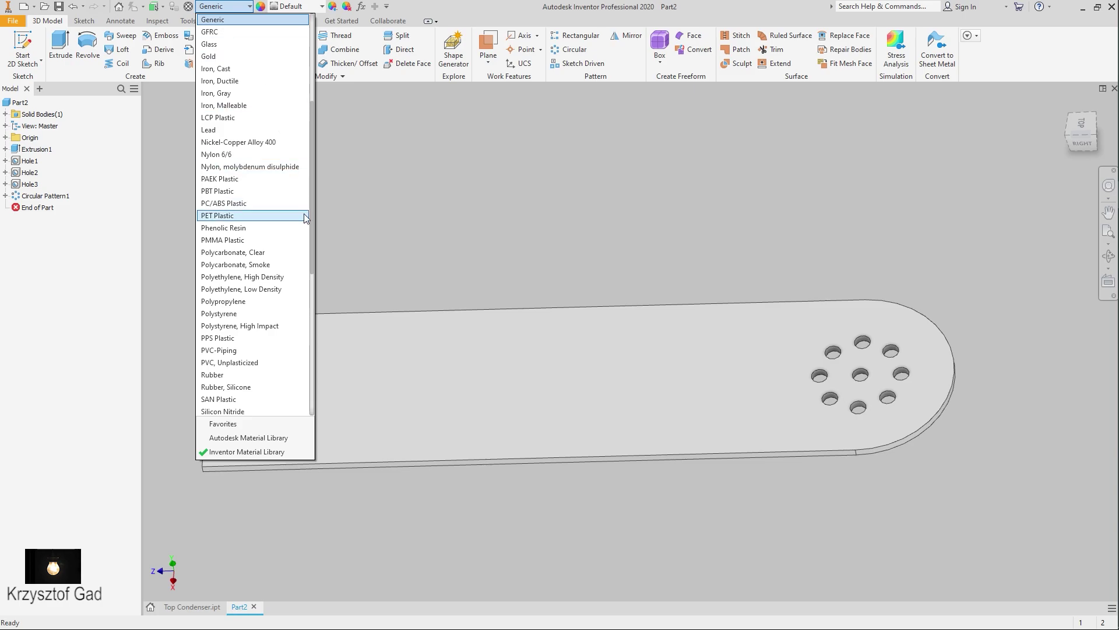
{"action": "left_click_drag", "start_coordinate": [312, 228], "coordinate": [295, 31]}
{"action": "left_click", "coordinate": [282, 21]}
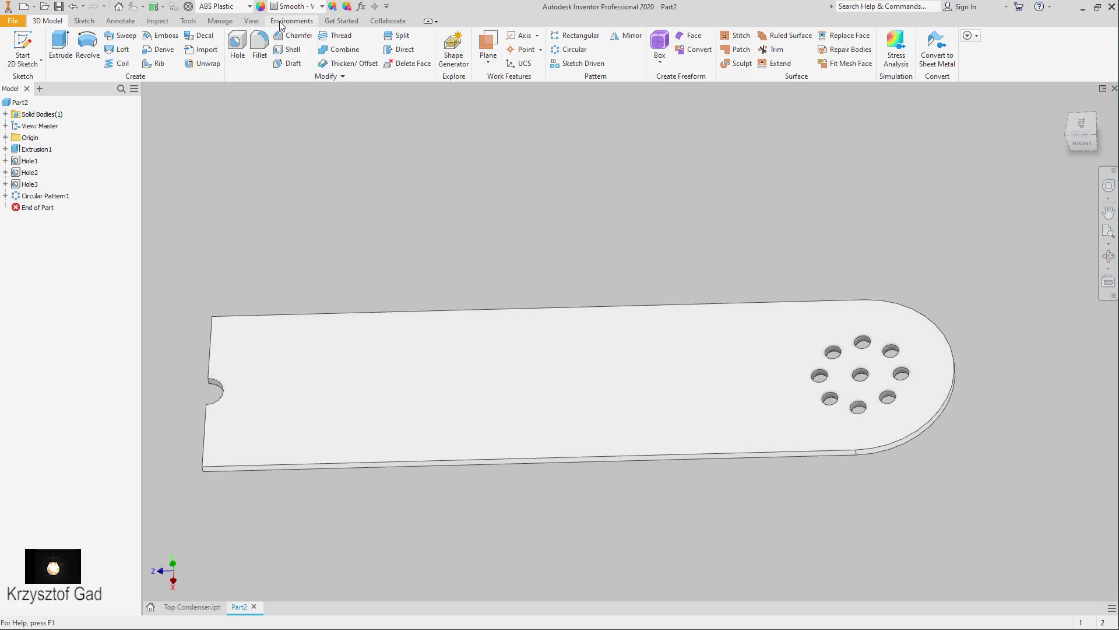
Apply the Cadet Blue appearance to the plate and close the part.
{"action": "left_click", "coordinate": [296, 7]}
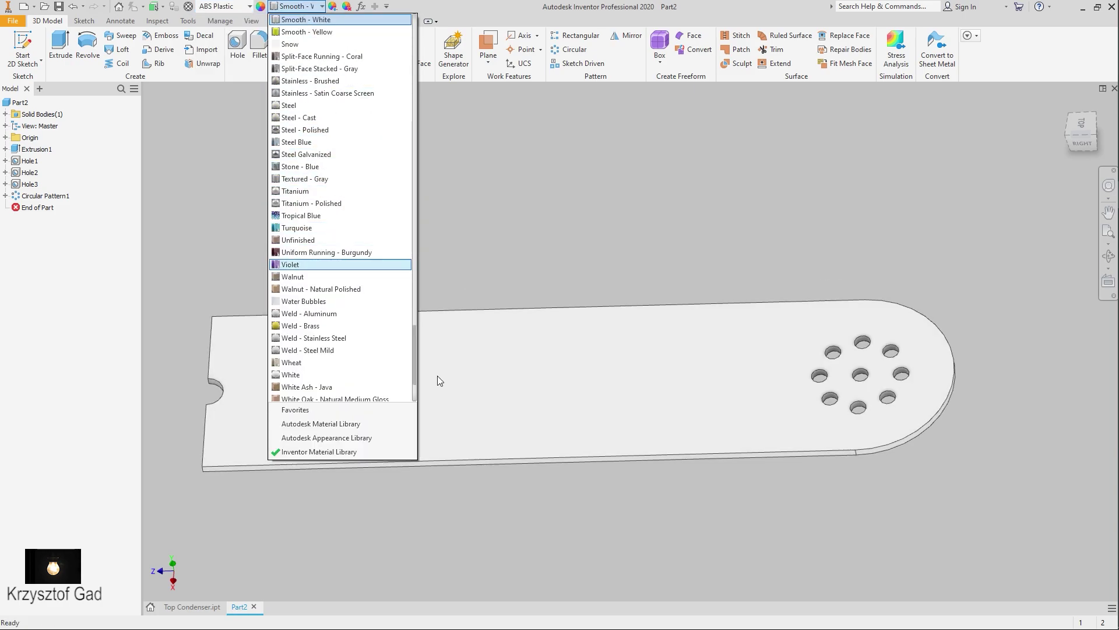
{"action": "scroll", "coordinate": [385, 76], "scroll_direction": "up", "scroll_amount": 4}
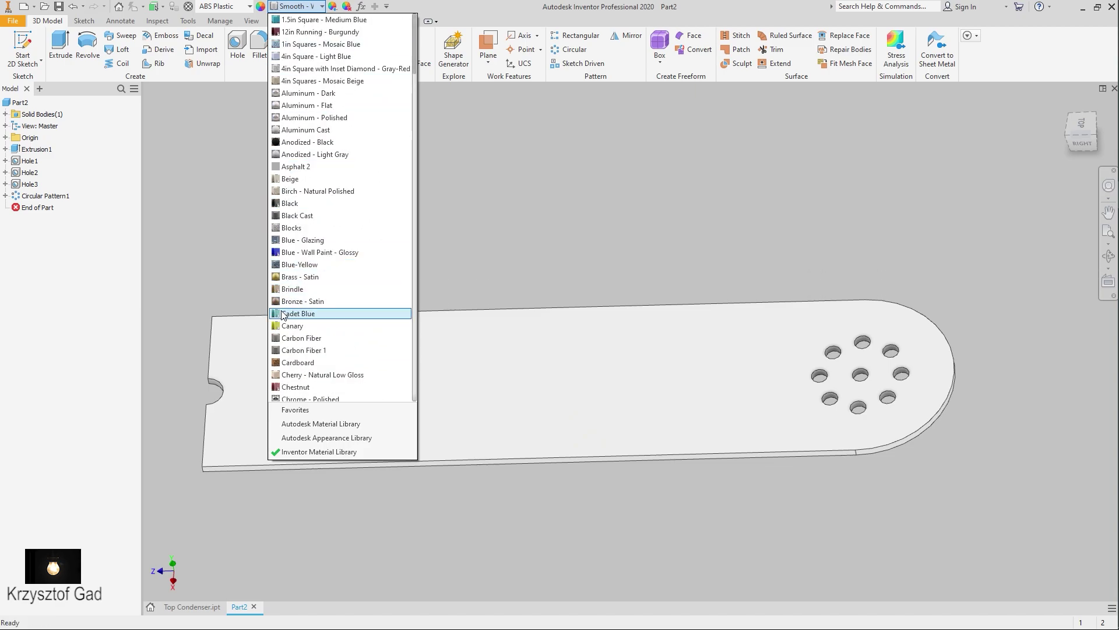
{"action": "left_click", "coordinate": [303, 312]}
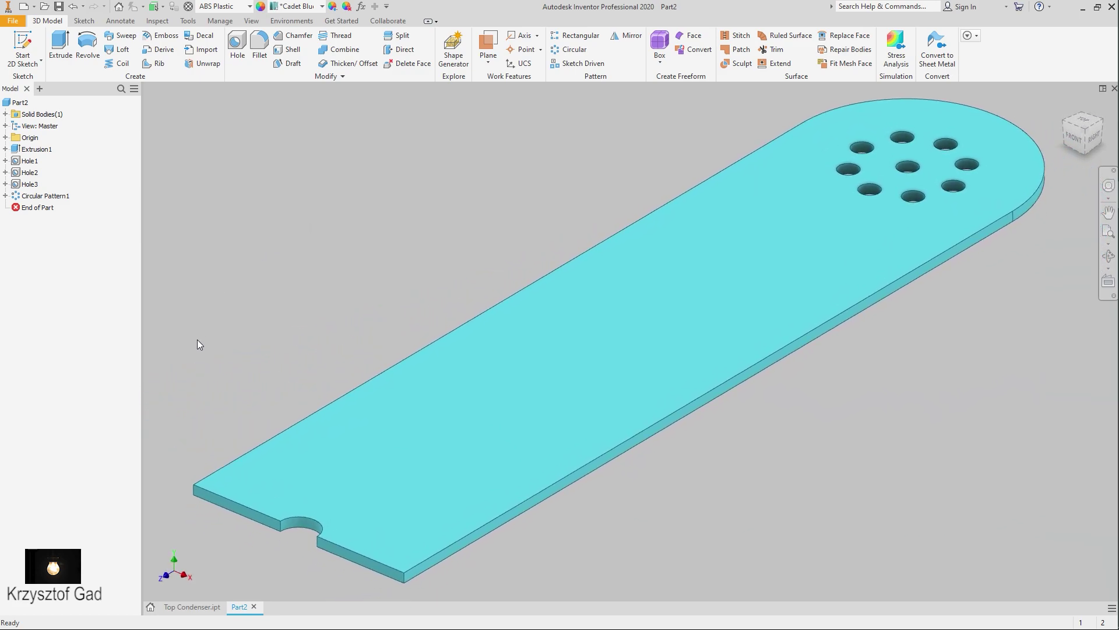
{"action": "left_click", "coordinate": [253, 607]}
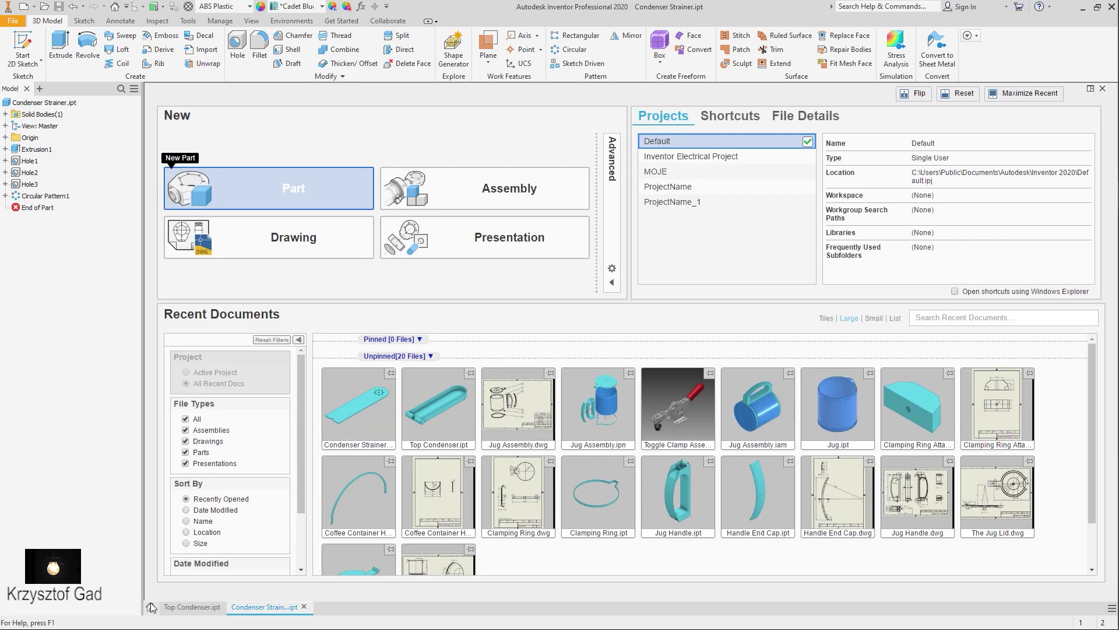
Create a new part and start a 2D sketch on the YZ origin plane.
{"action": "left_click", "coordinate": [274, 194]}
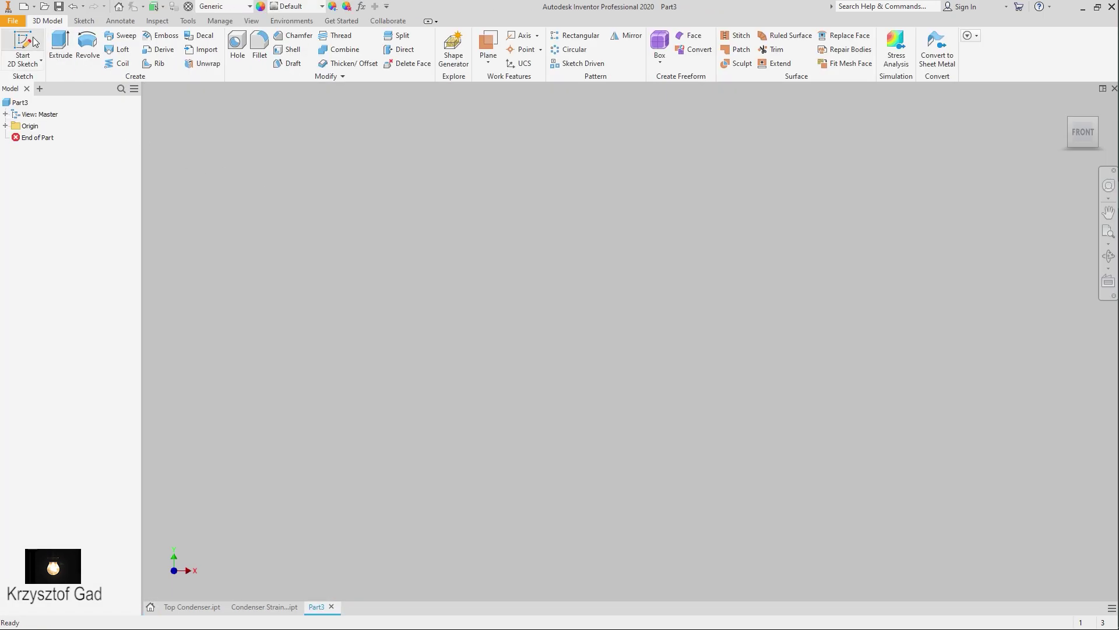
{"action": "left_click", "coordinate": [23, 47]}
{"action": "left_click", "coordinate": [536, 268]}
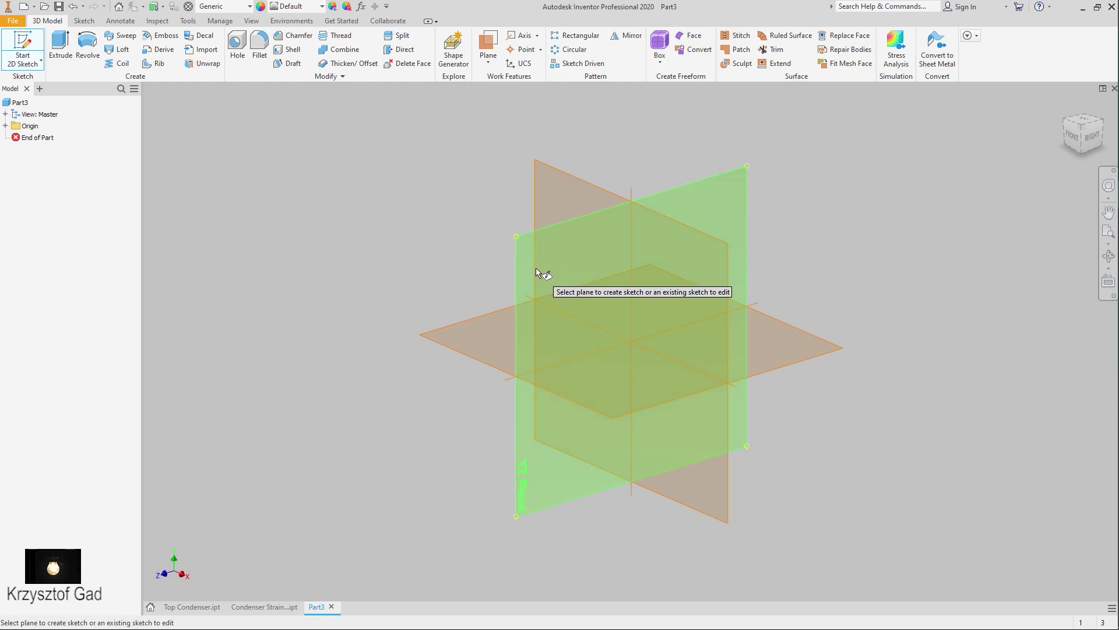
Draw a 6 mm diameter centre-point circle at the origin and finish the sketch.
{"action": "right_click", "coordinate": [536, 267]}
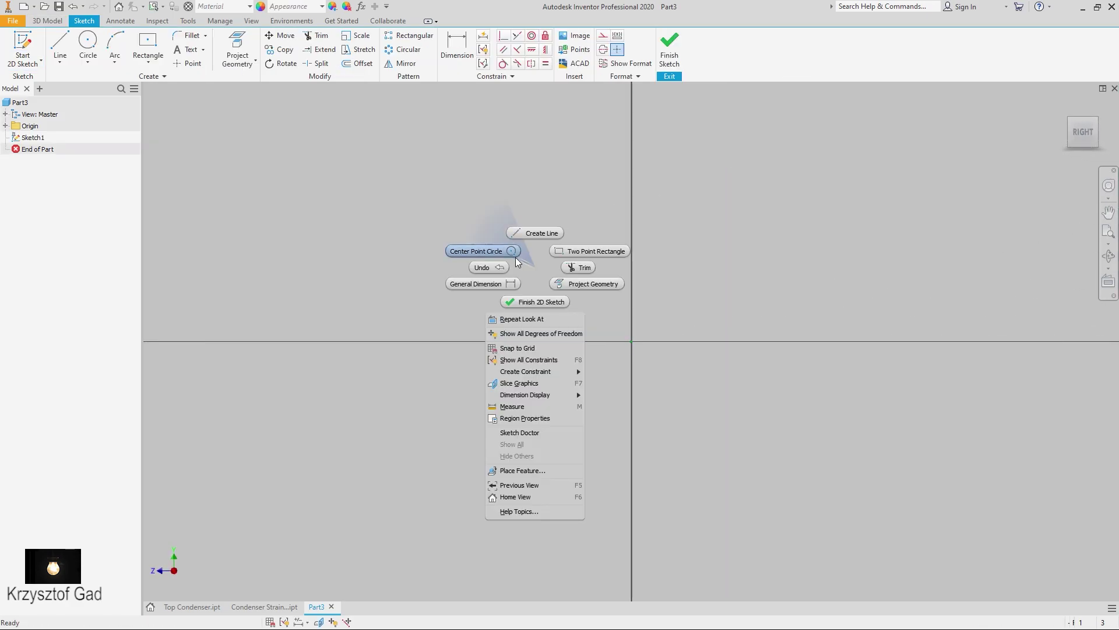
{"action": "left_click", "coordinate": [513, 255]}
{"action": "left_click", "coordinate": [632, 342]}
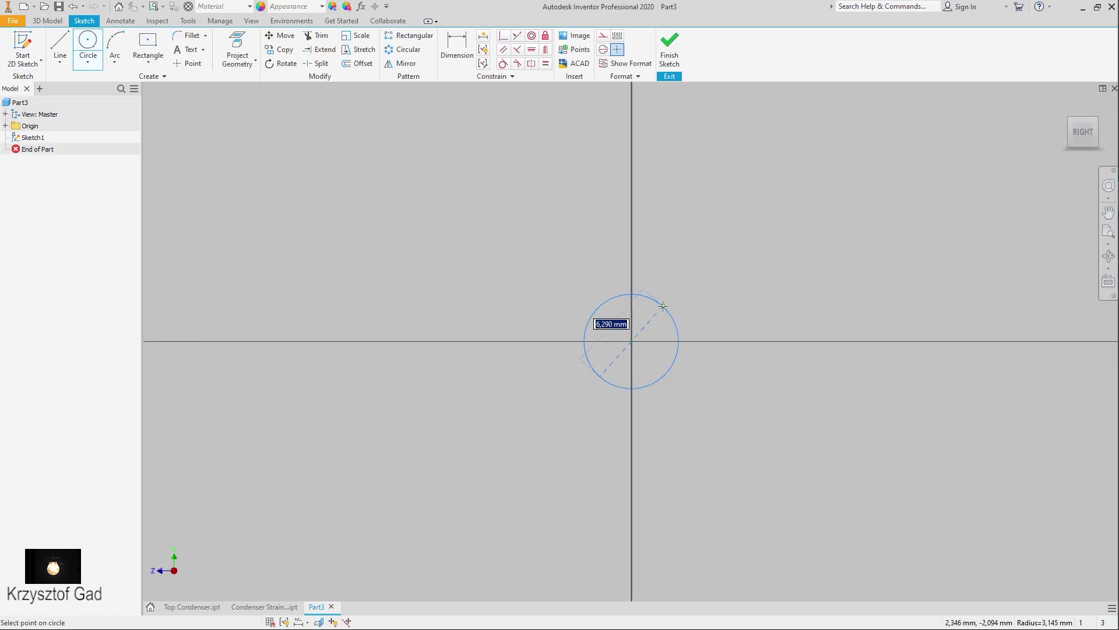
{"action": "key", "text": "Return"}
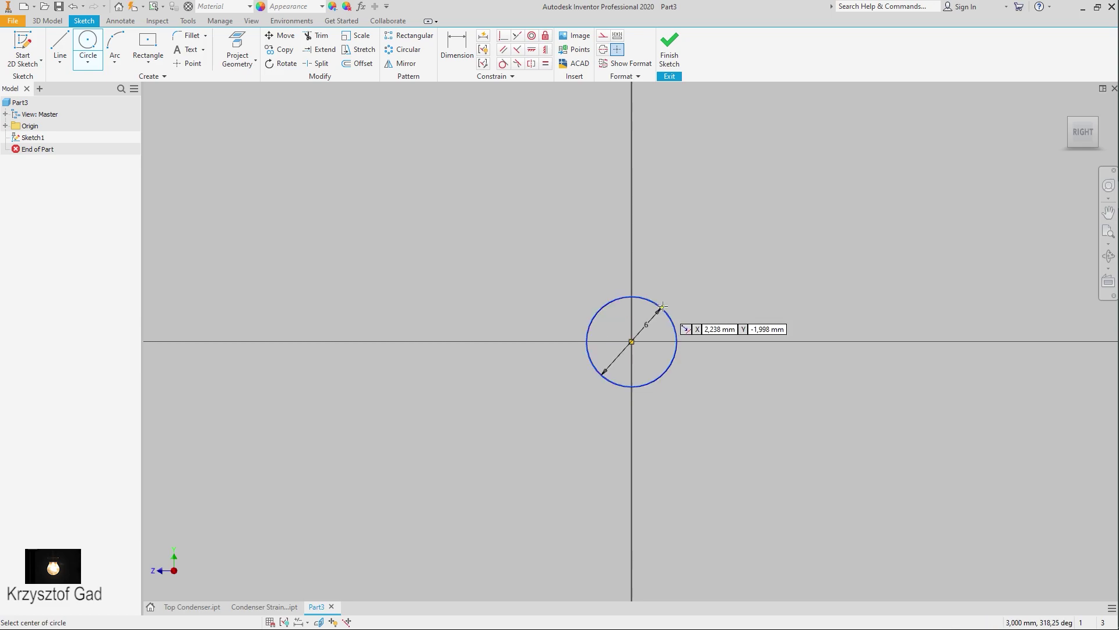
{"action": "scroll", "coordinate": [665, 309], "scroll_direction": "up", "scroll_amount": 2}
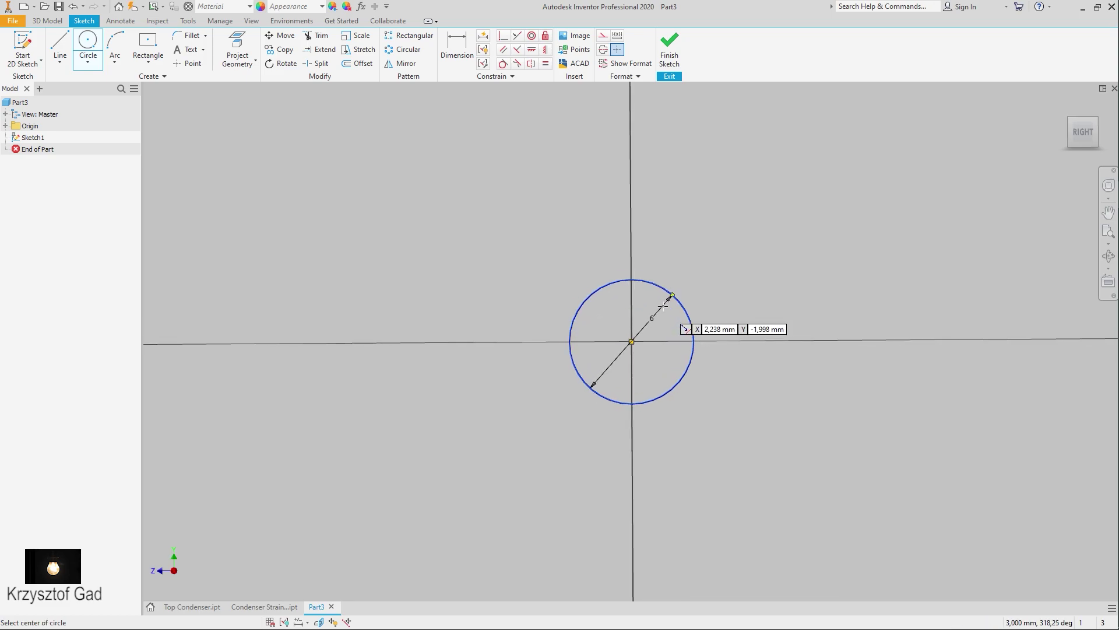
{"action": "left_click", "coordinate": [670, 42]}
{"action": "right_click", "coordinate": [693, 245]}
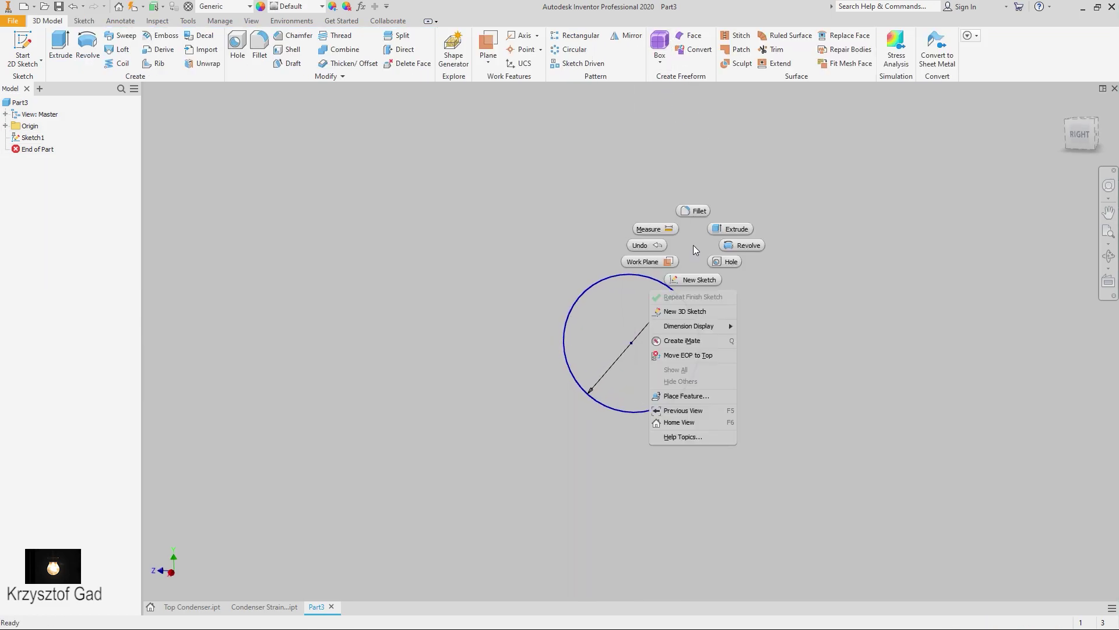
Extrude the circle symmetrically into a 16 mm long solid rod.
{"action": "left_click", "coordinate": [727, 229]}
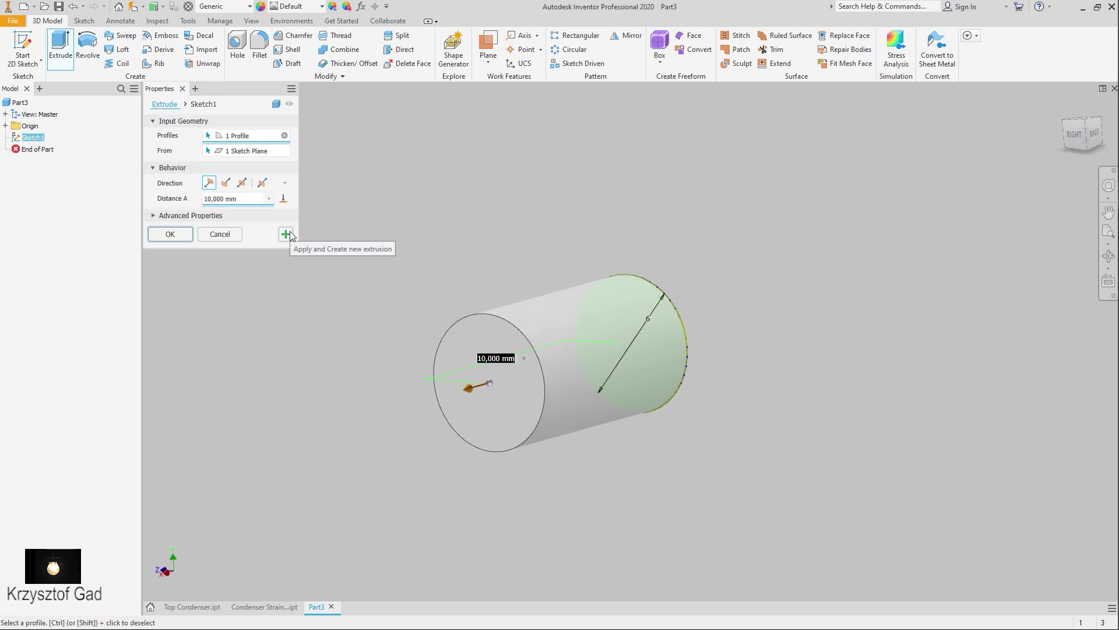
{"action": "type", "text": "8"}
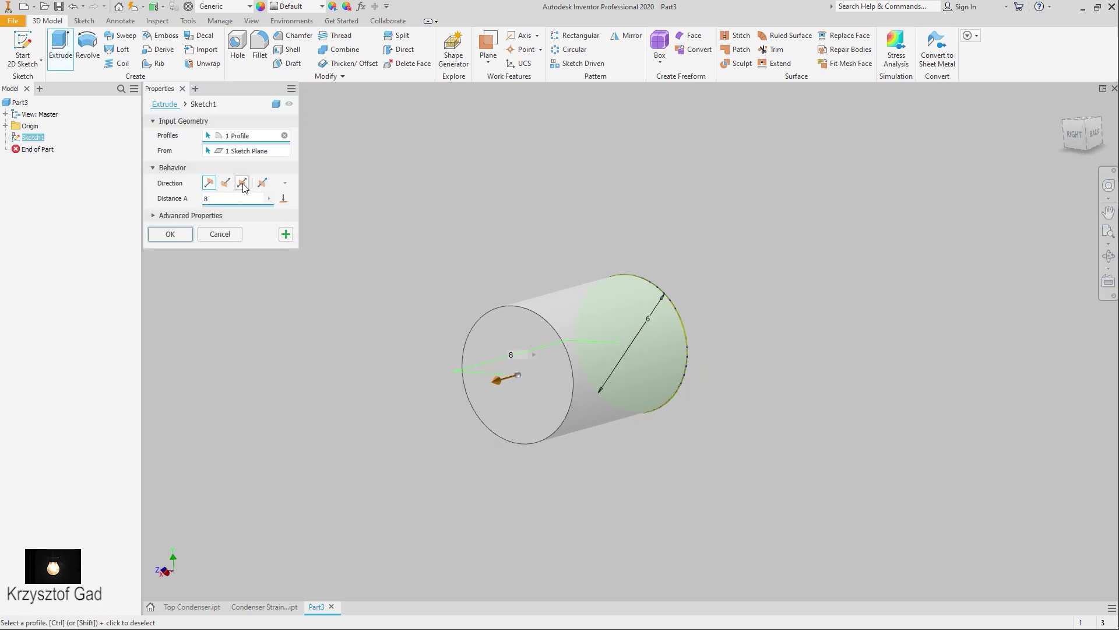
{"action": "left_click", "coordinate": [243, 184]}
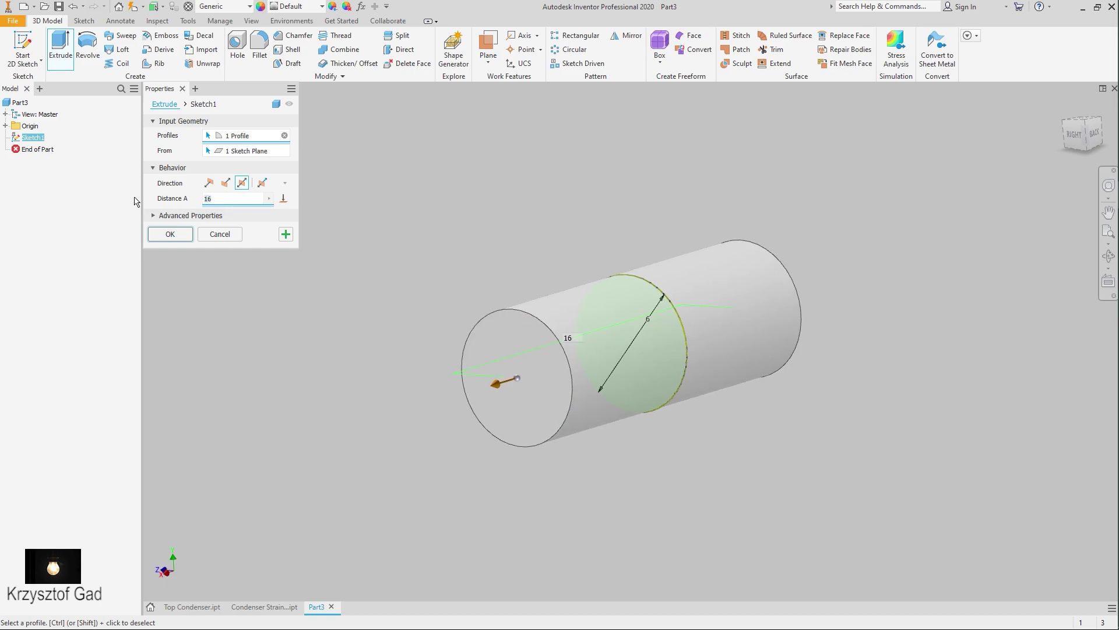
{"action": "left_click", "coordinate": [183, 235]}
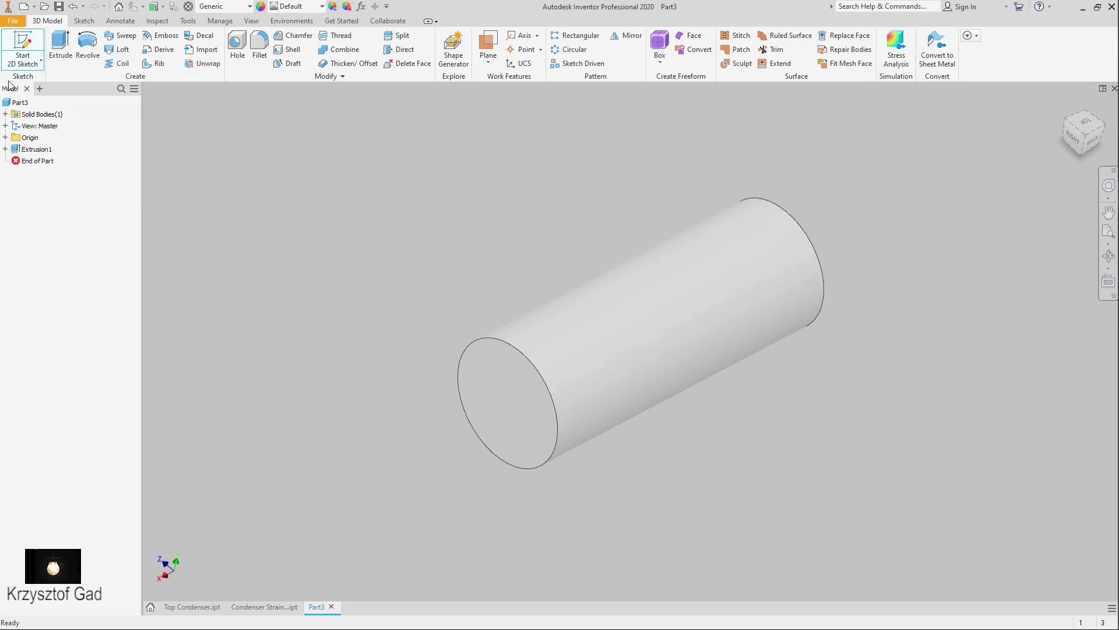
Start a sketch on the XY Plane and draw a 4 mm circle at the origin.
{"action": "left_click", "coordinate": [5, 138]}
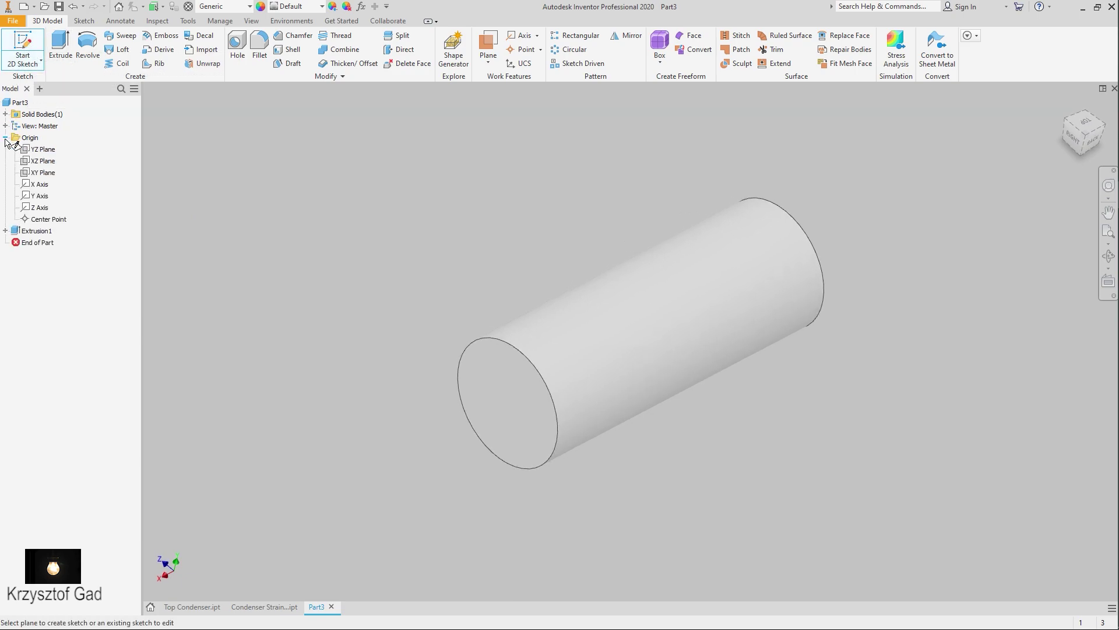
{"action": "left_click", "coordinate": [35, 172]}
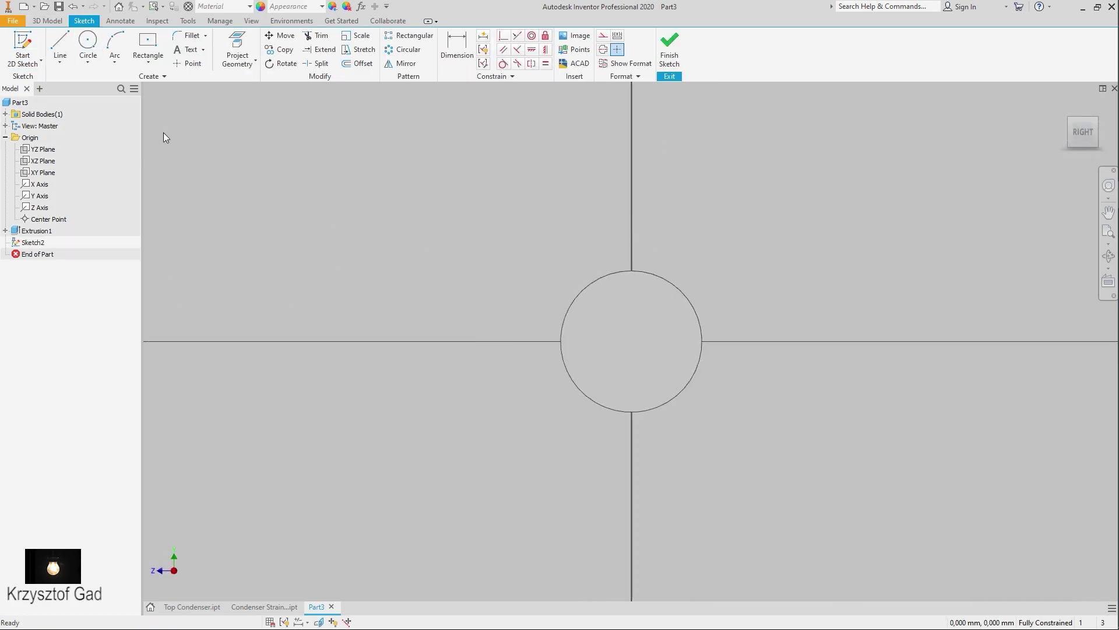
{"action": "left_click", "coordinate": [84, 43]}
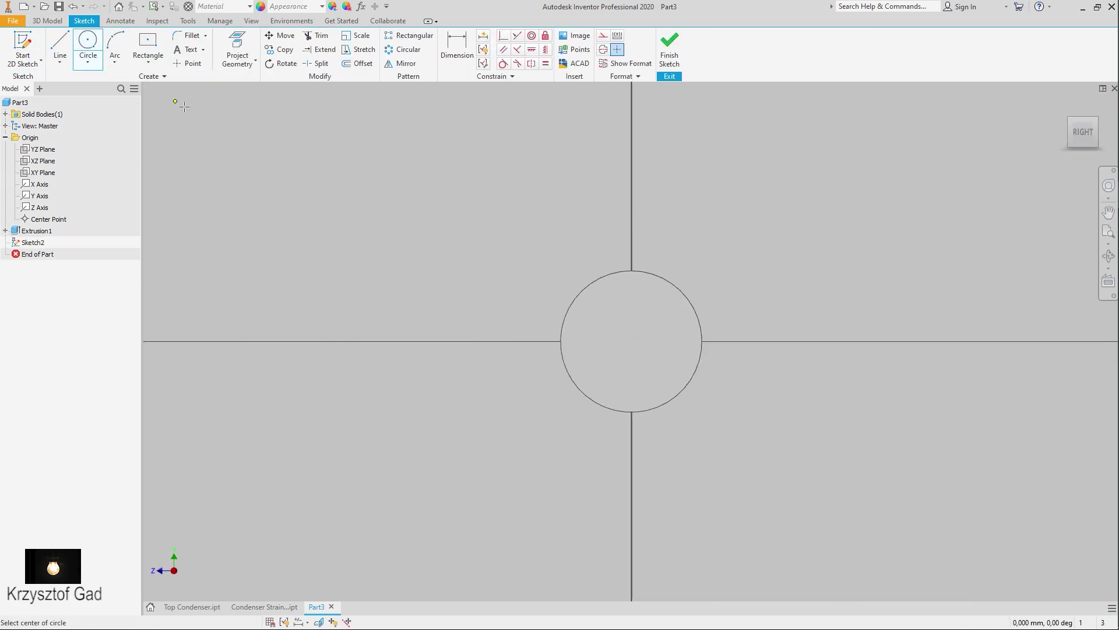
{"action": "left_click", "coordinate": [631, 342]}
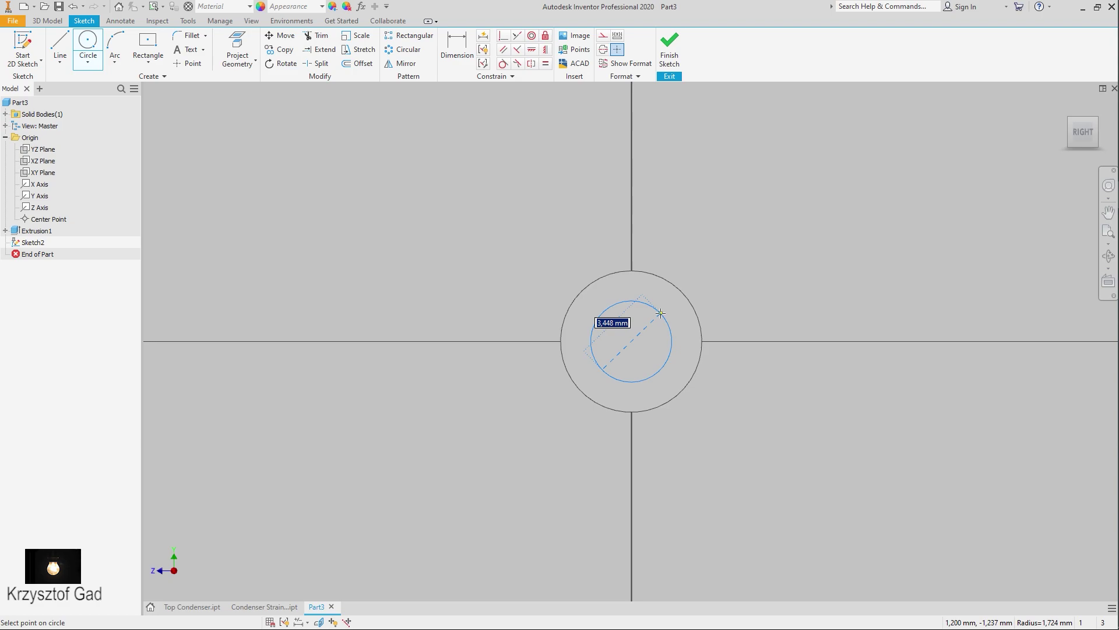
{"action": "type", "text": "4"}
{"action": "key", "text": "Return"}
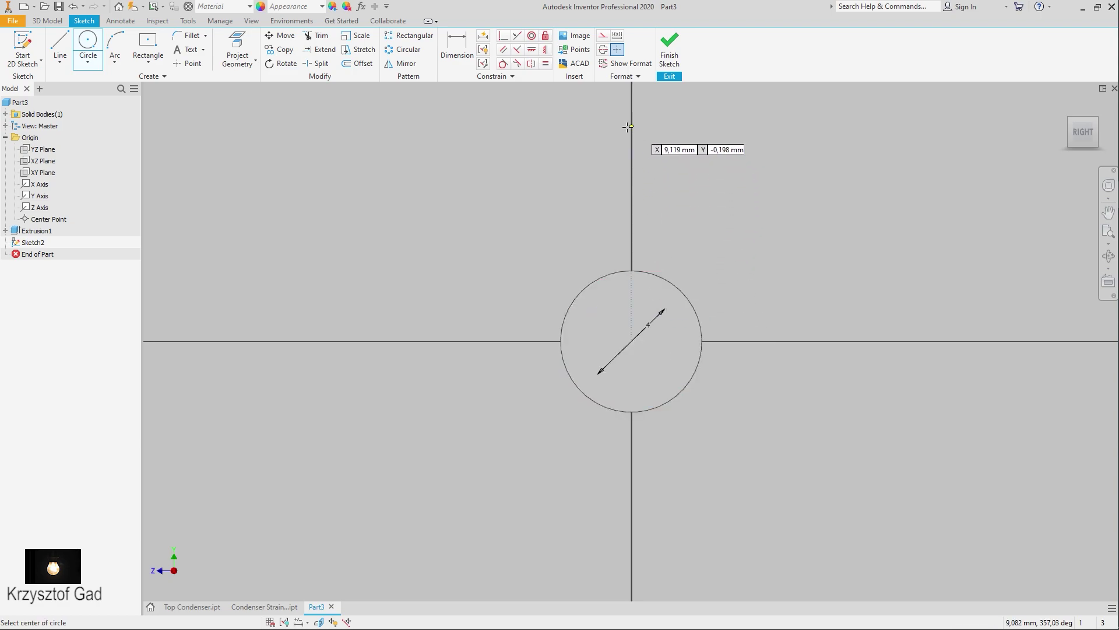
Switch to Shaded with Edges and draw a larger concentric circle at the origin.
{"action": "left_click", "coordinate": [252, 21]}
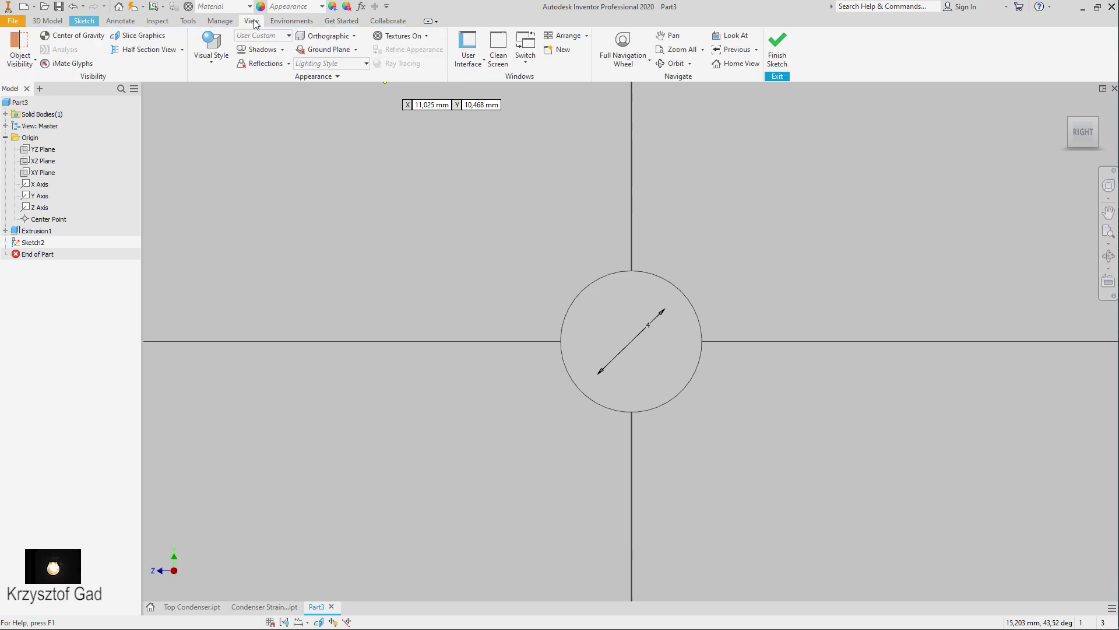
{"action": "left_click", "coordinate": [211, 44]}
{"action": "left_click", "coordinate": [233, 140]}
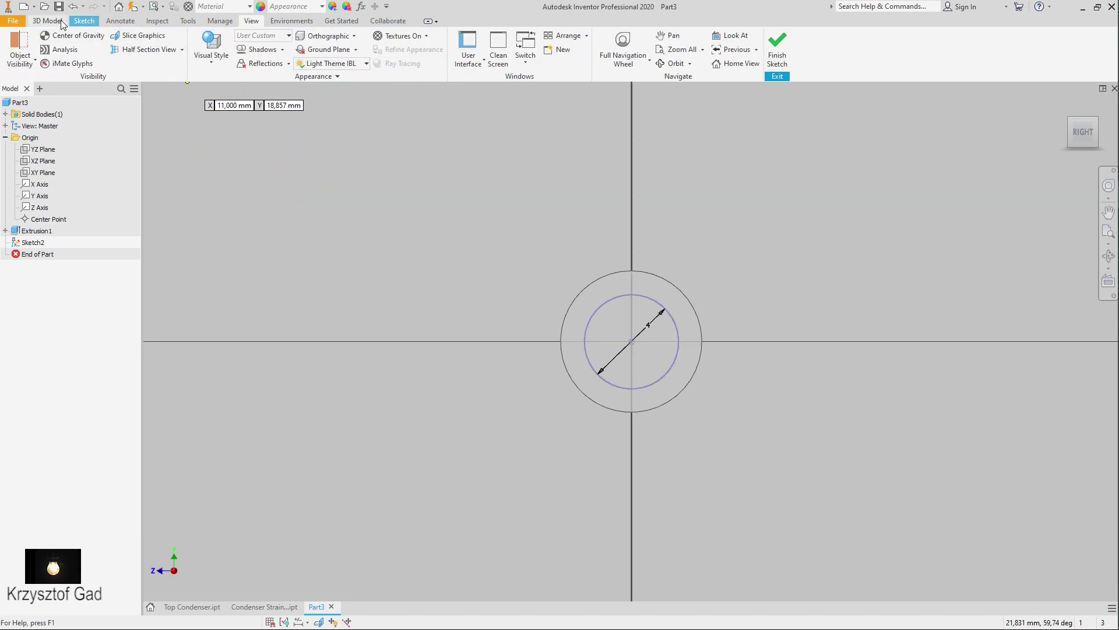
{"action": "left_click", "coordinate": [82, 21]}
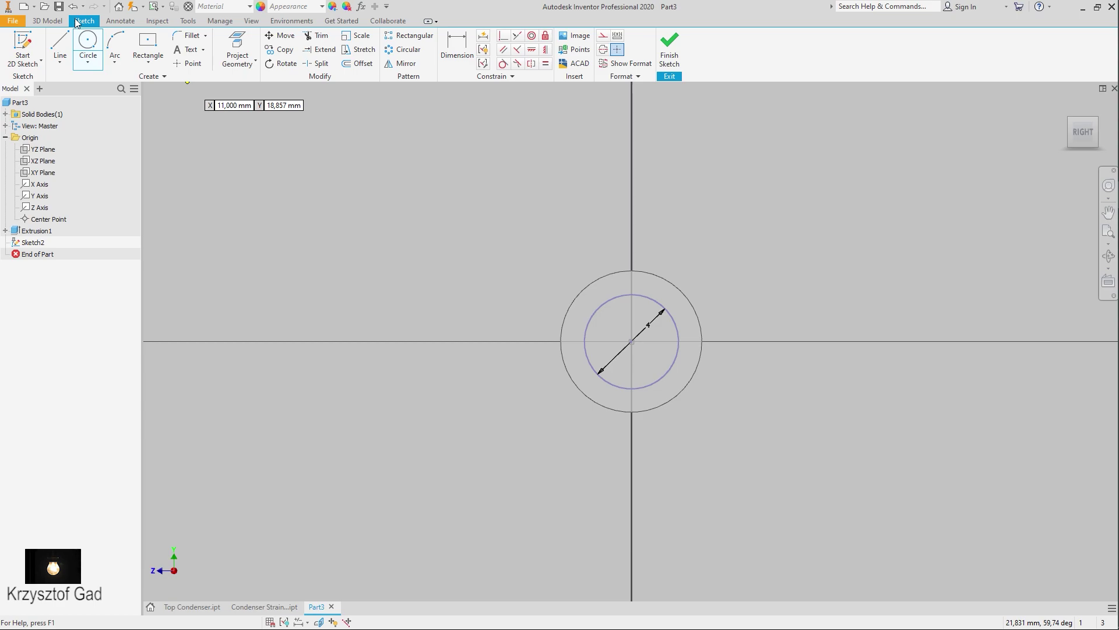
{"action": "left_click", "coordinate": [83, 47]}
{"action": "left_click", "coordinate": [632, 341]}
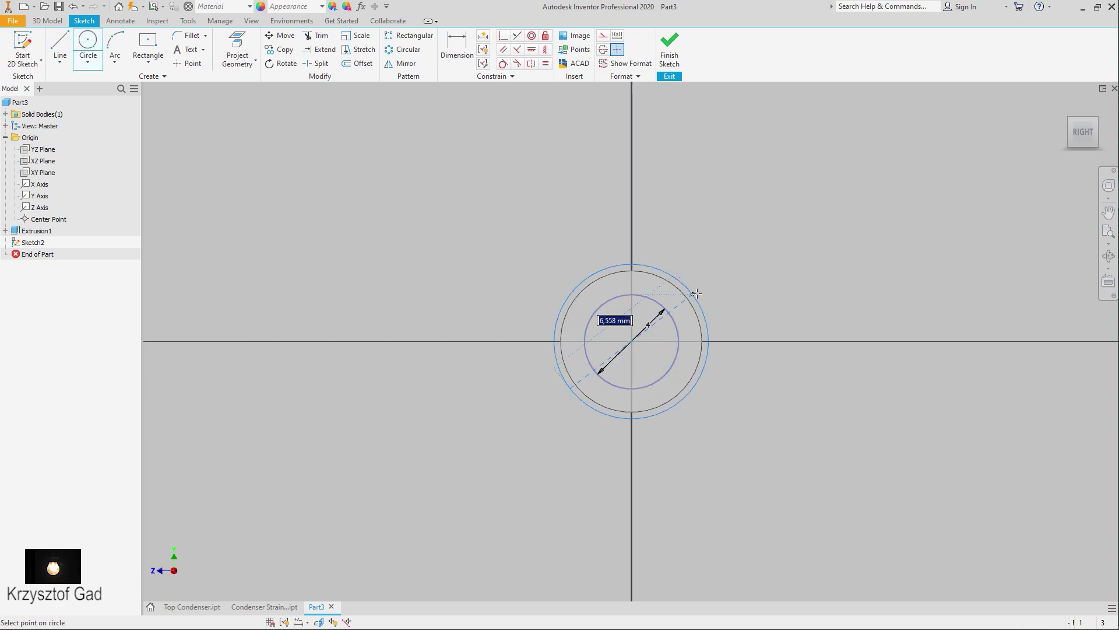
{"action": "left_click", "coordinate": [730, 297]}
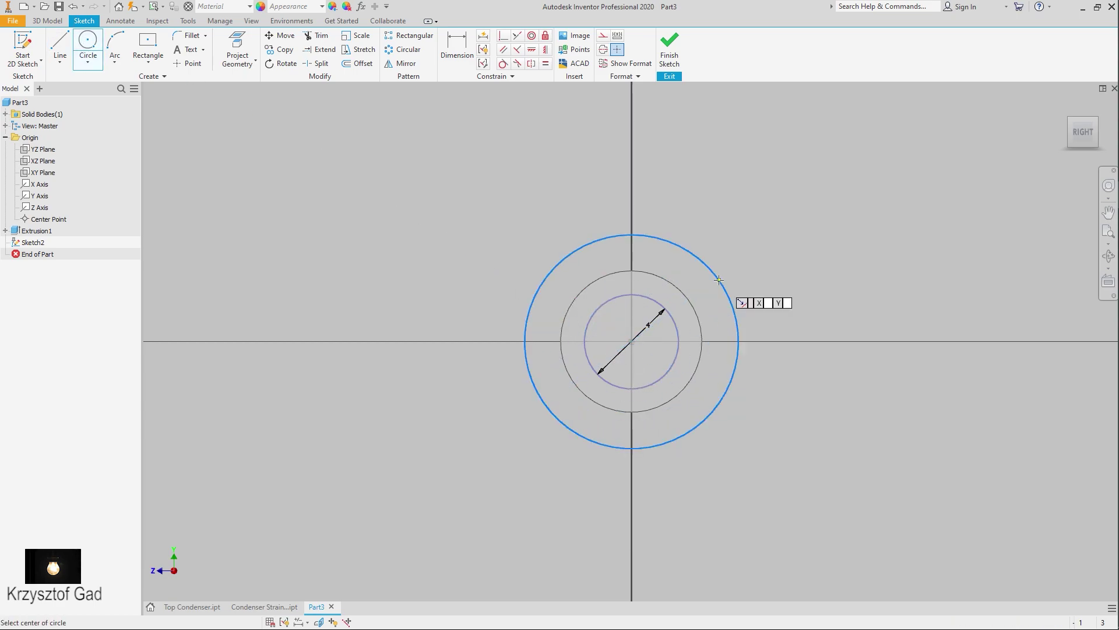
{"action": "left_click", "coordinate": [65, 47]}
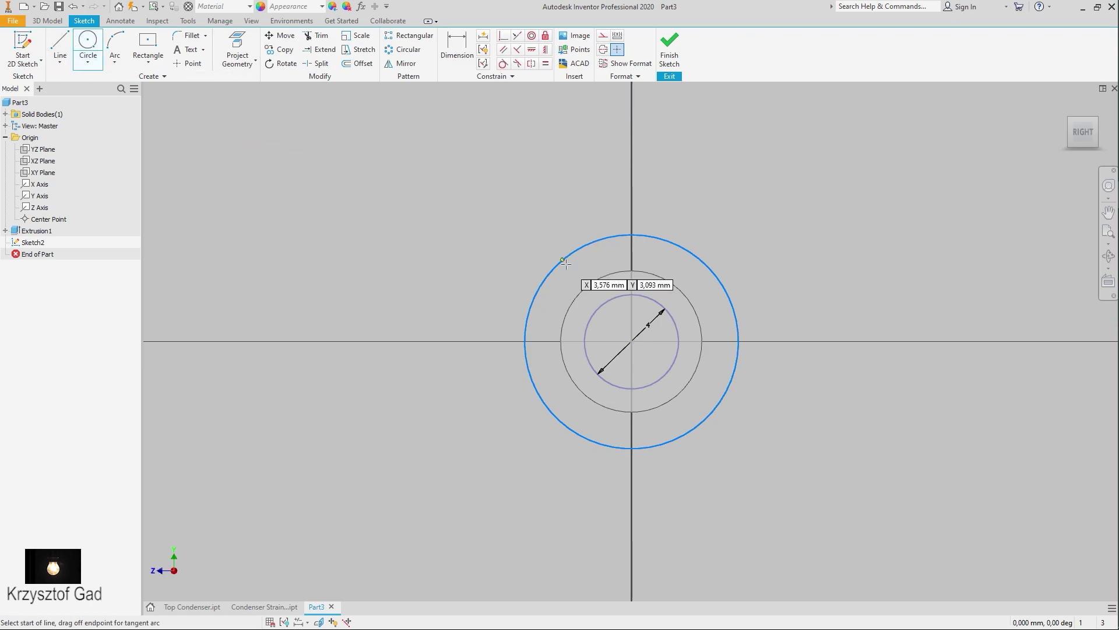
Draw two radial lines from the centre to the outer circle, one horizontal, one upper-left.
{"action": "left_click", "coordinate": [632, 341]}
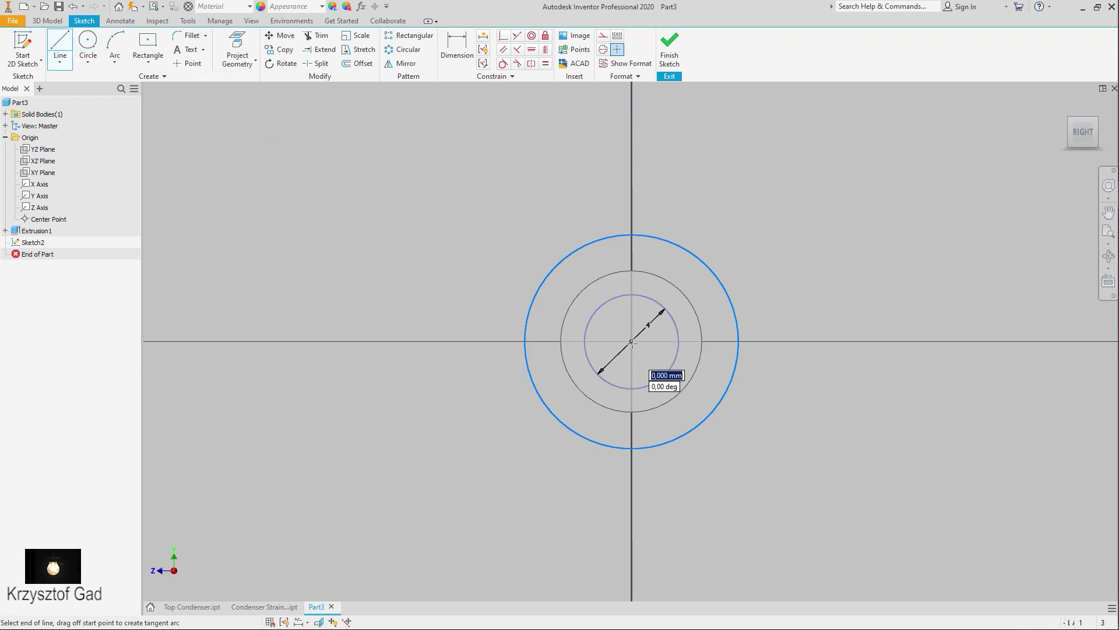
{"action": "double_click", "coordinate": [546, 275]}
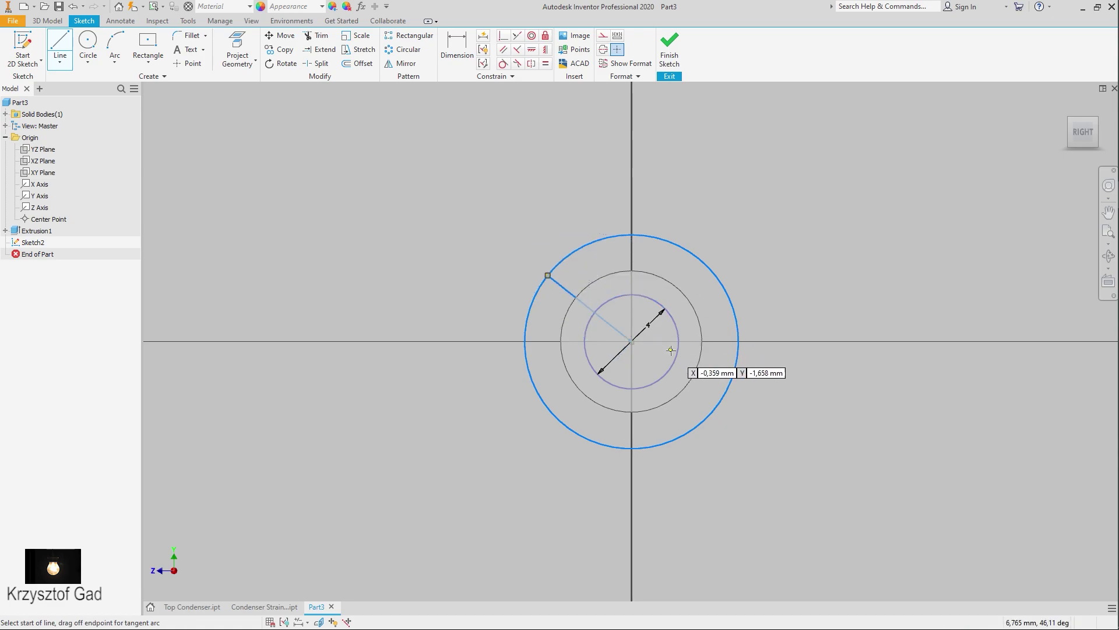
{"action": "left_click", "coordinate": [631, 341]}
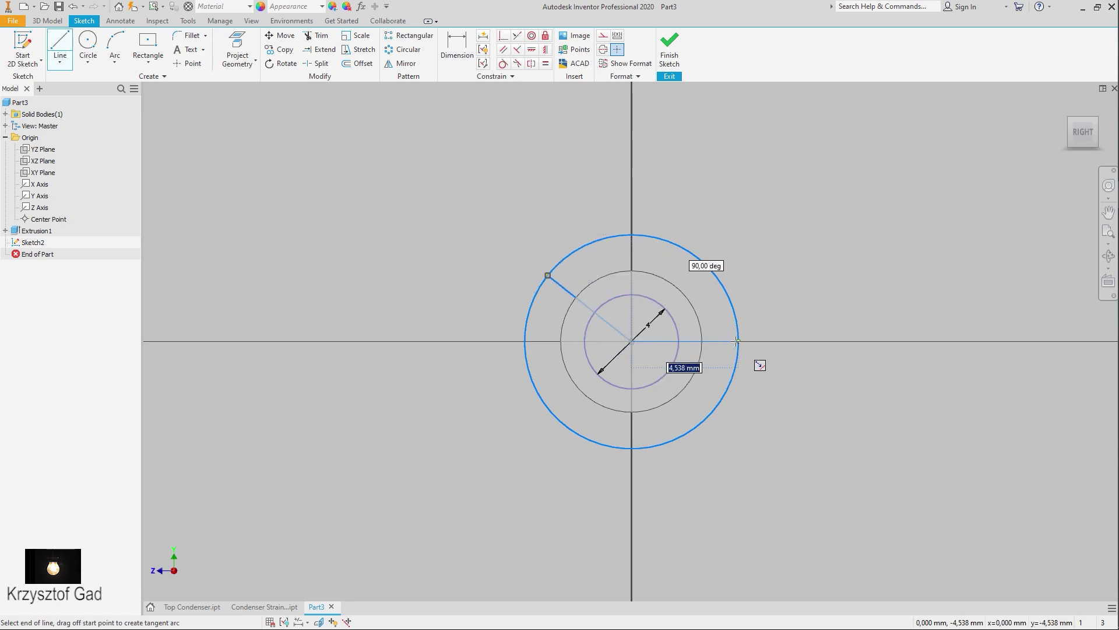
{"action": "double_click", "coordinate": [739, 340]}
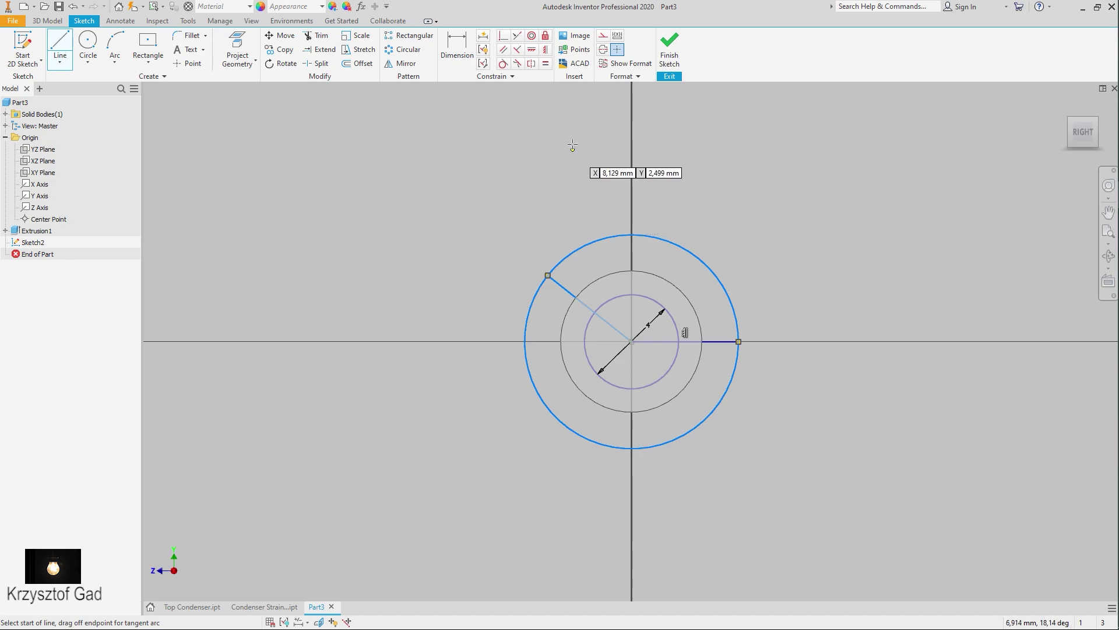
Dimension the slanted line at 45° and finish the sketch.
{"action": "left_click", "coordinate": [459, 43]}
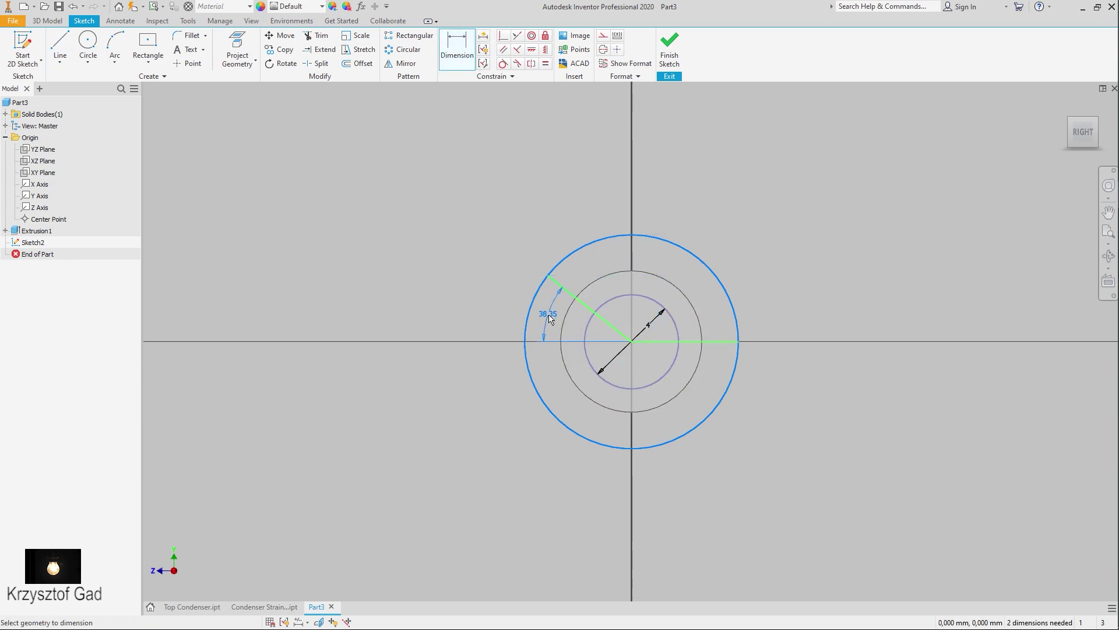
{"action": "left_click", "coordinate": [507, 299]}
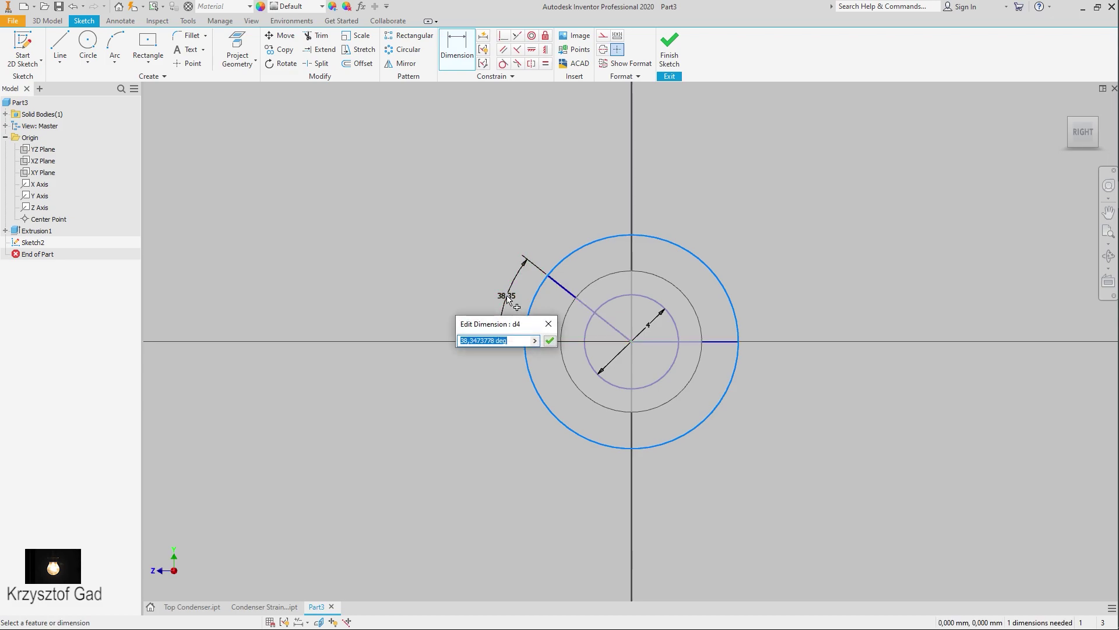
{"action": "type", "text": "45"}
{"action": "key", "text": "Return"}
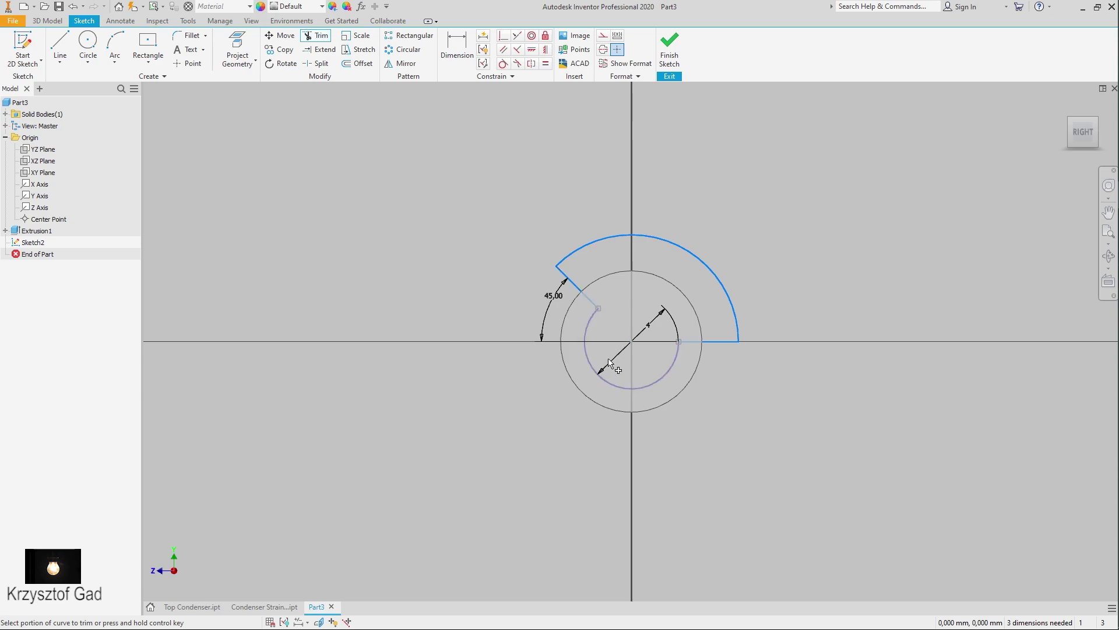
{"action": "left_click", "coordinate": [675, 33]}
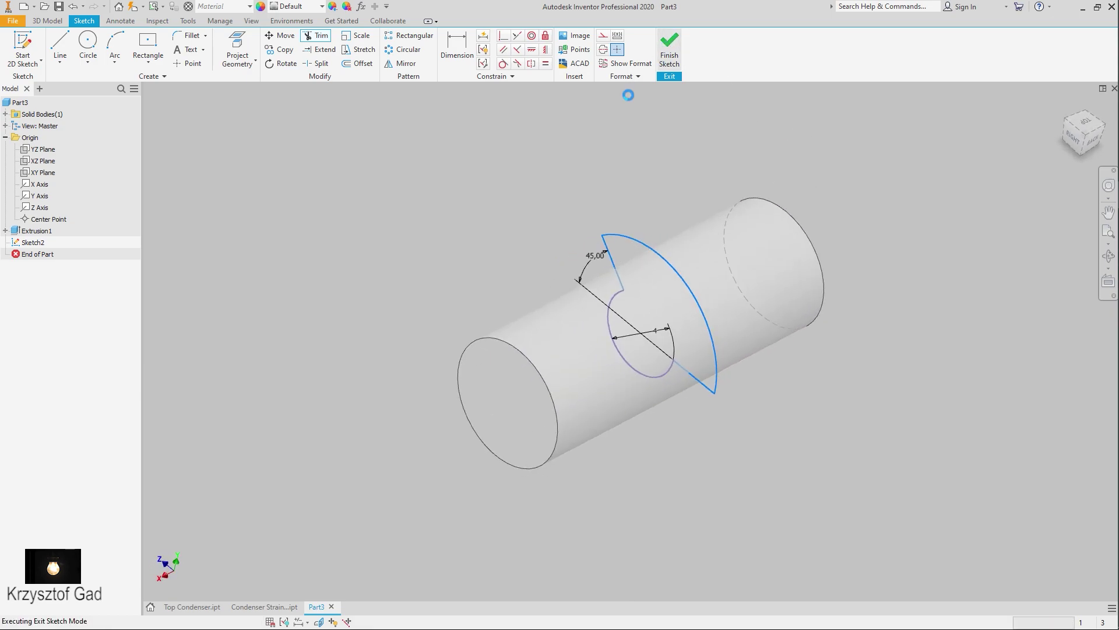
Cut Sketch2's profile 12 mm symmetrically through the rod to form the slot.
{"action": "left_click", "coordinate": [58, 46]}
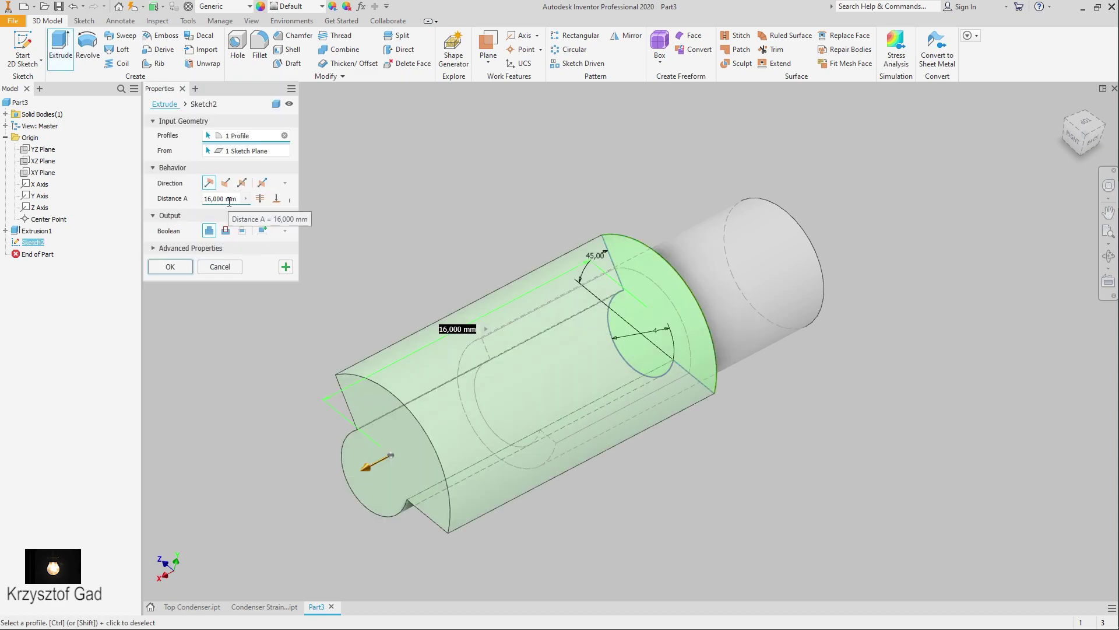
{"action": "left_click", "coordinate": [242, 183]}
{"action": "type", "text": "12"}
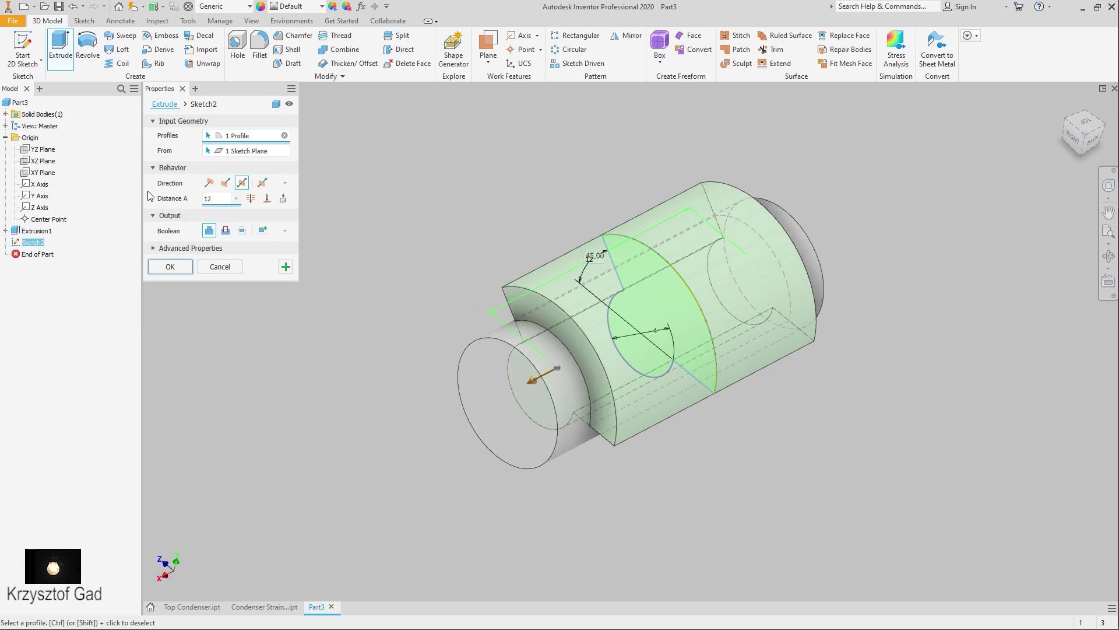
{"action": "left_click", "coordinate": [226, 231]}
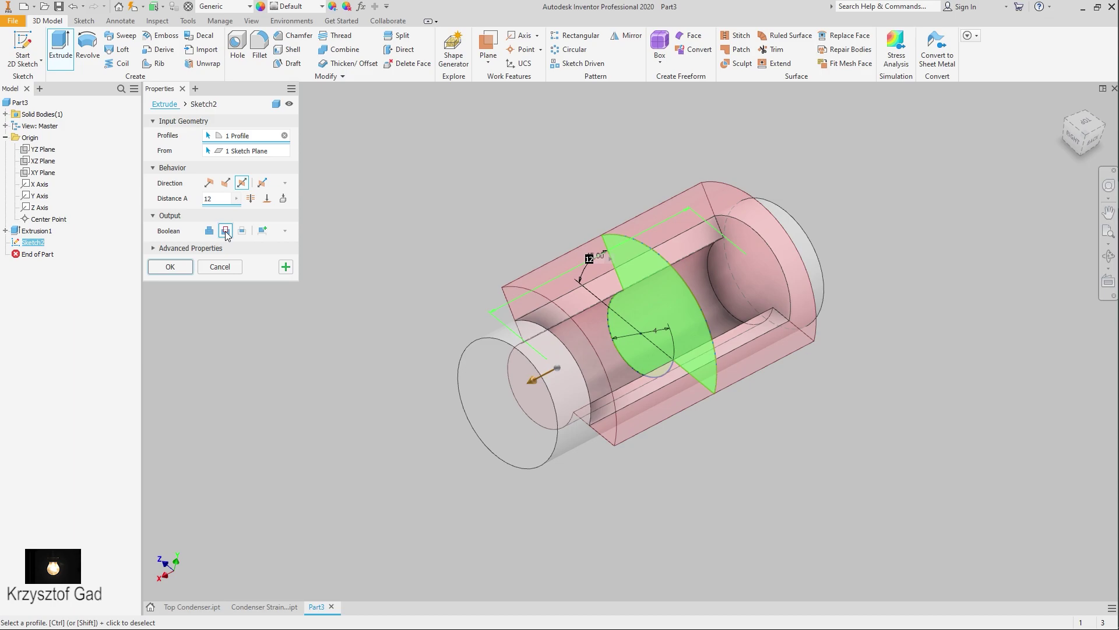
{"action": "left_click", "coordinate": [181, 268]}
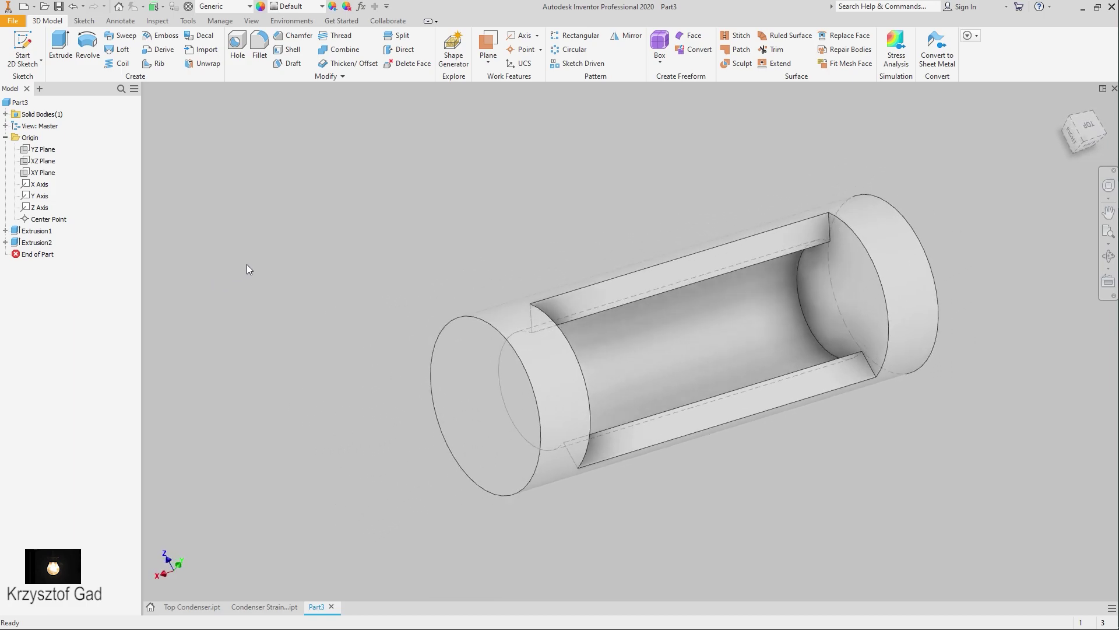
Create Work Plane1 based on the XZ Plane and view the model isometrically.
{"action": "left_click", "coordinate": [488, 56]}
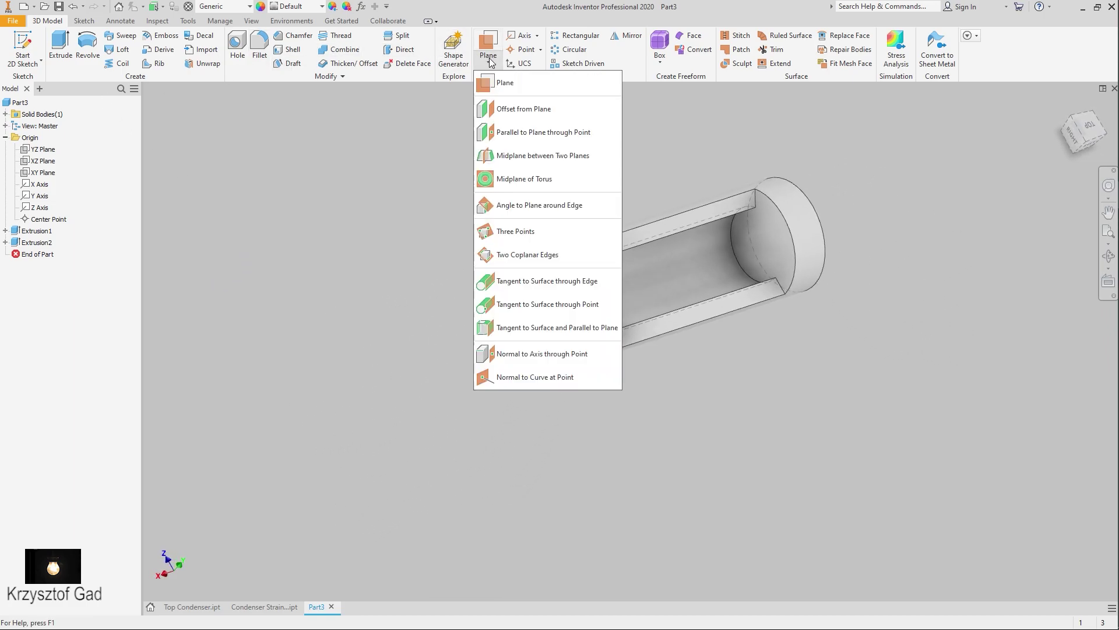
{"action": "left_click", "coordinate": [498, 84]}
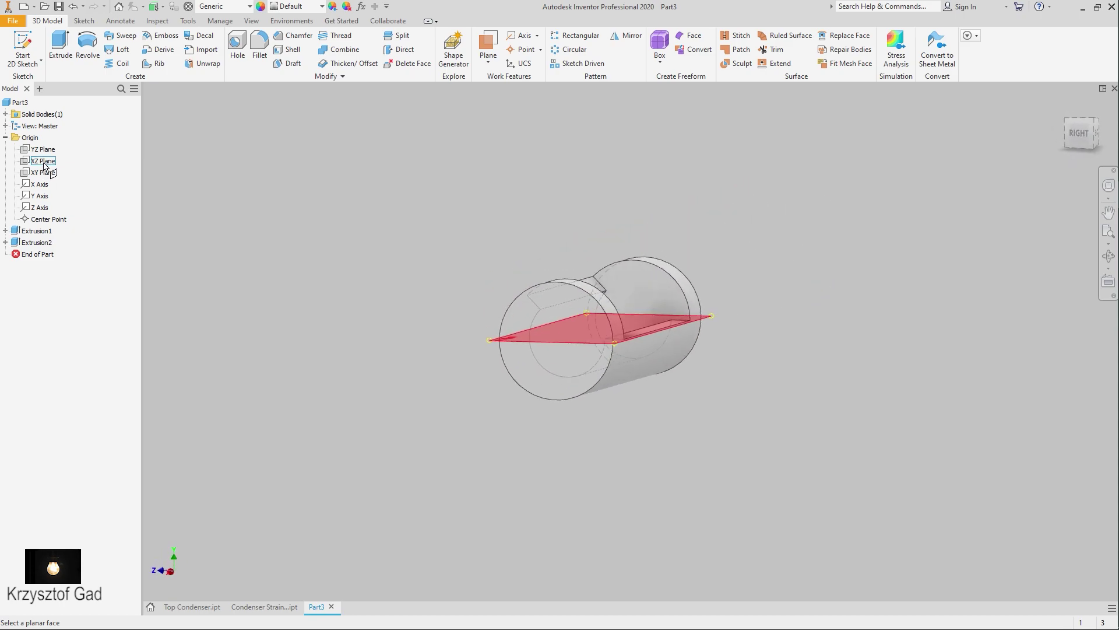
{"action": "left_click", "coordinate": [45, 166]}
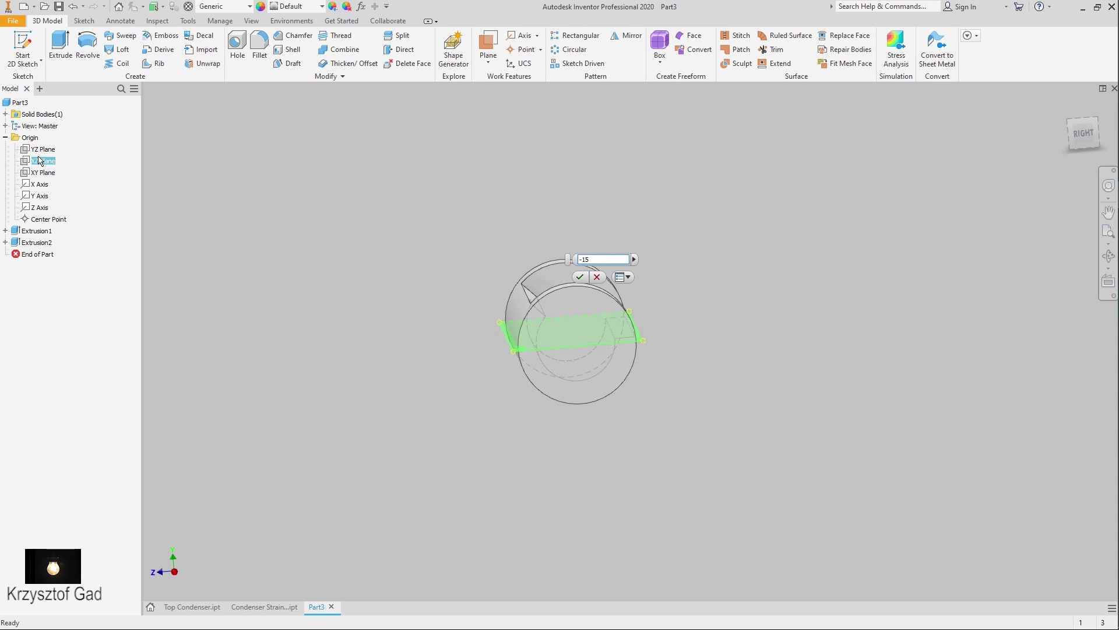
{"action": "key", "text": "F6"}
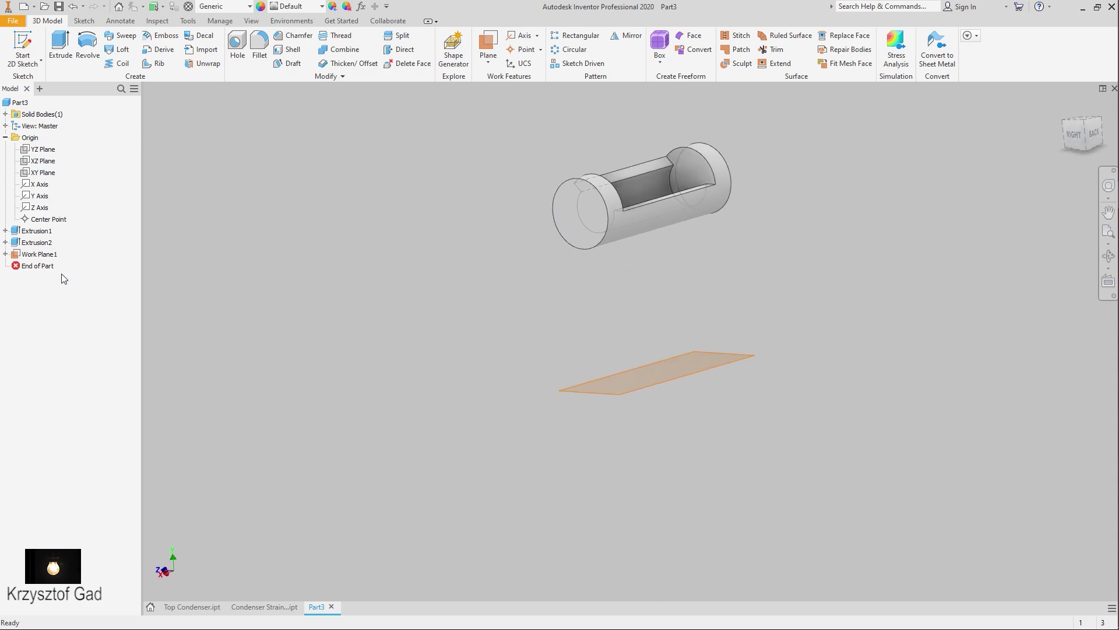
Sketch a 4 mm circle at the origin on Work Plane1 and finish the sketch.
{"action": "left_click", "coordinate": [698, 381]}
{"action": "key", "text": "s"}
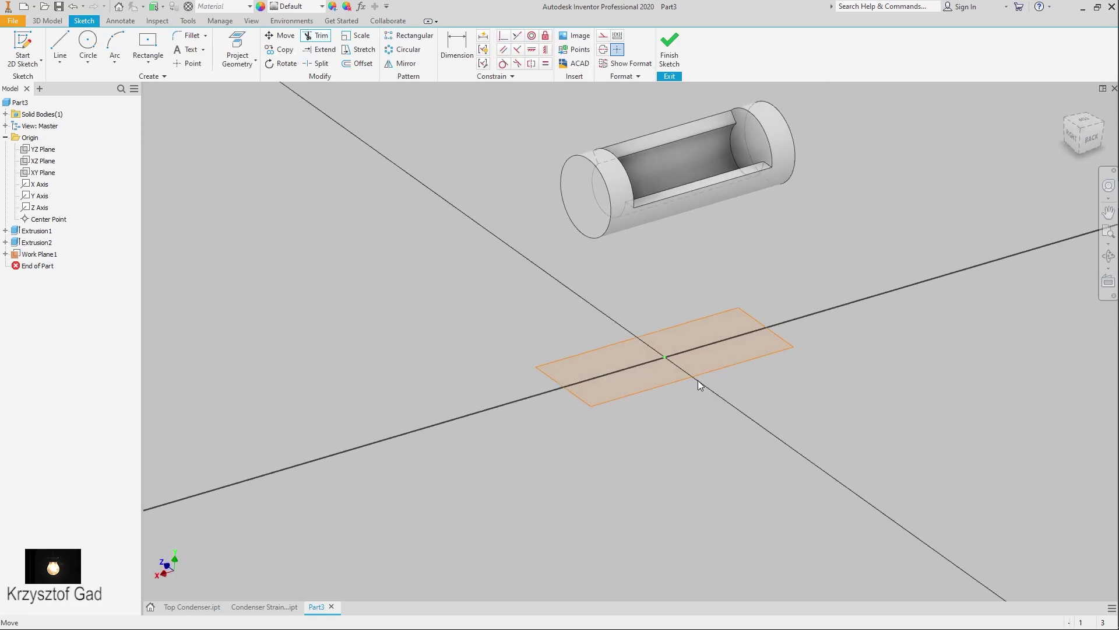
{"action": "key", "text": "c"}
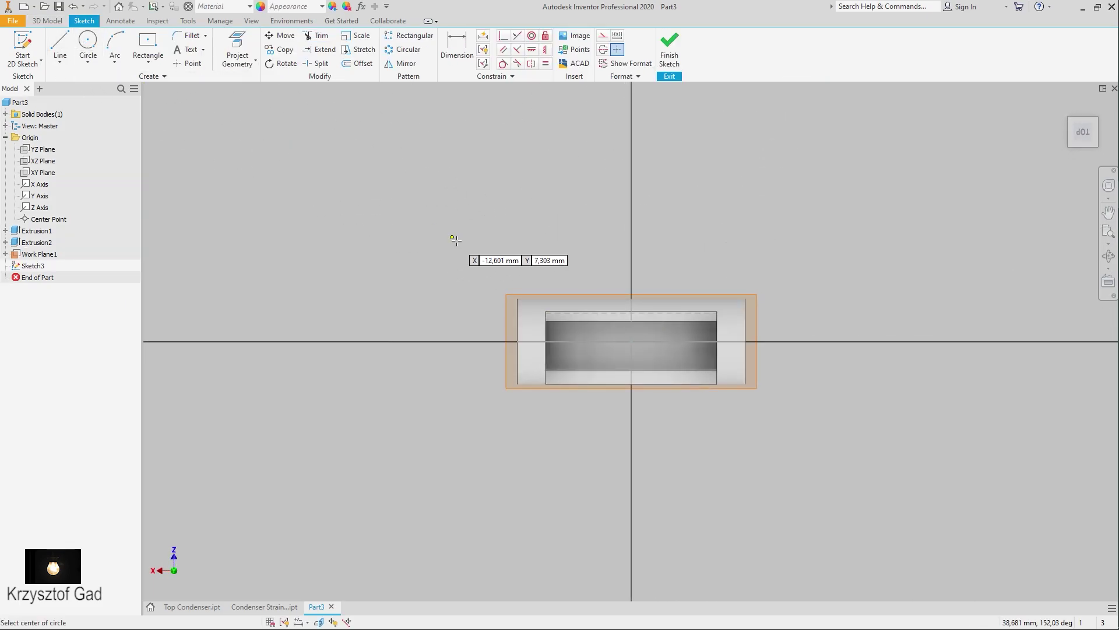
{"action": "left_click", "coordinate": [631, 341]}
{"action": "type", "text": "4"}
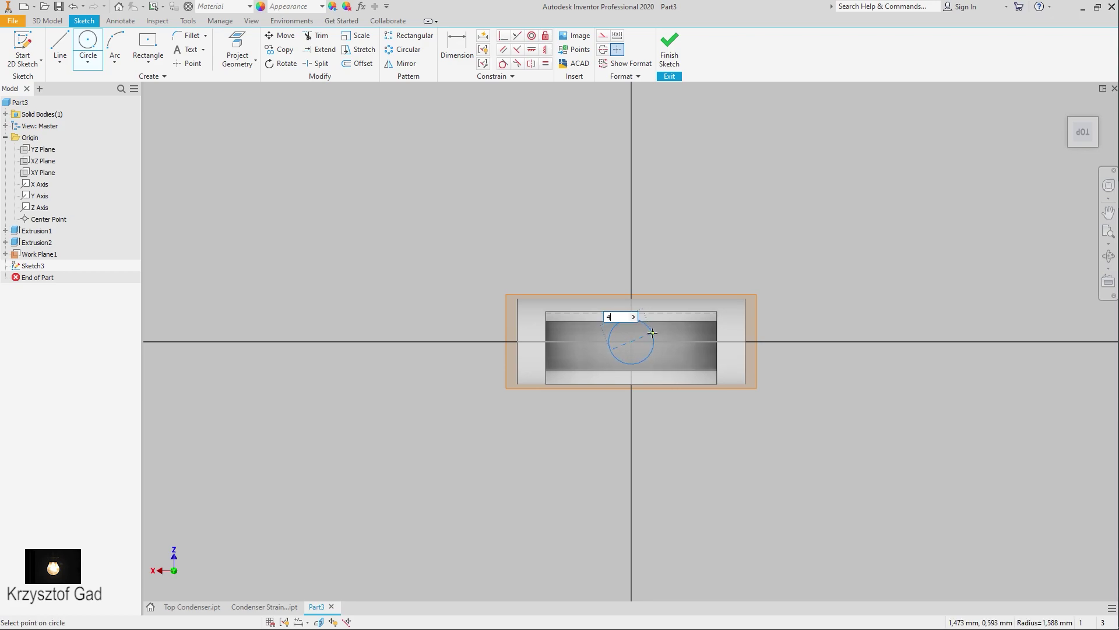
{"action": "key", "text": "Return"}
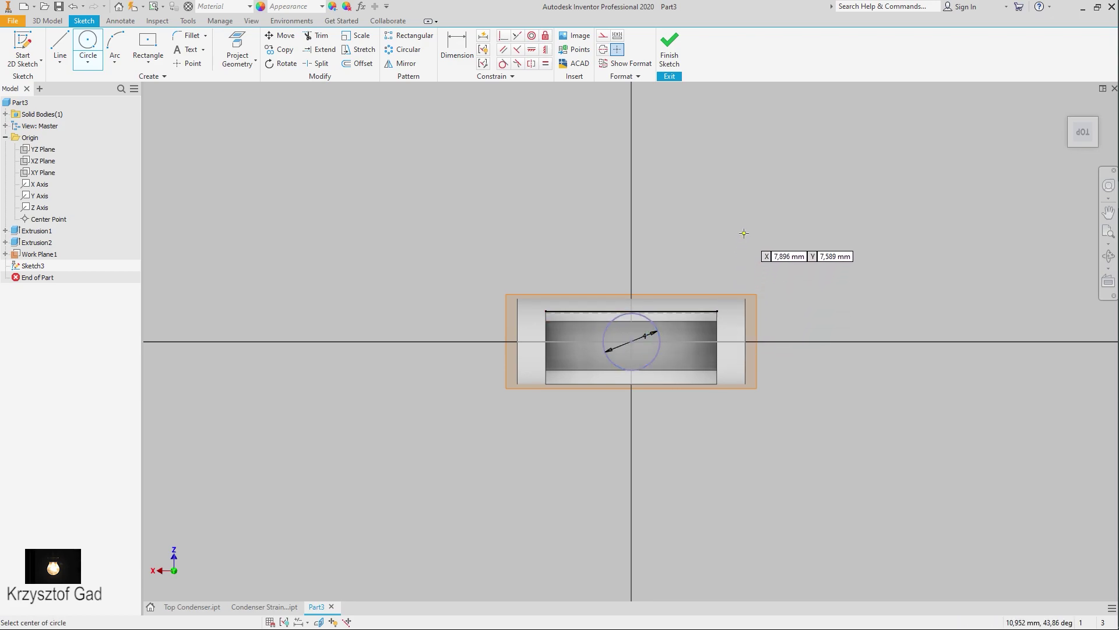
{"action": "left_click", "coordinate": [668, 44]}
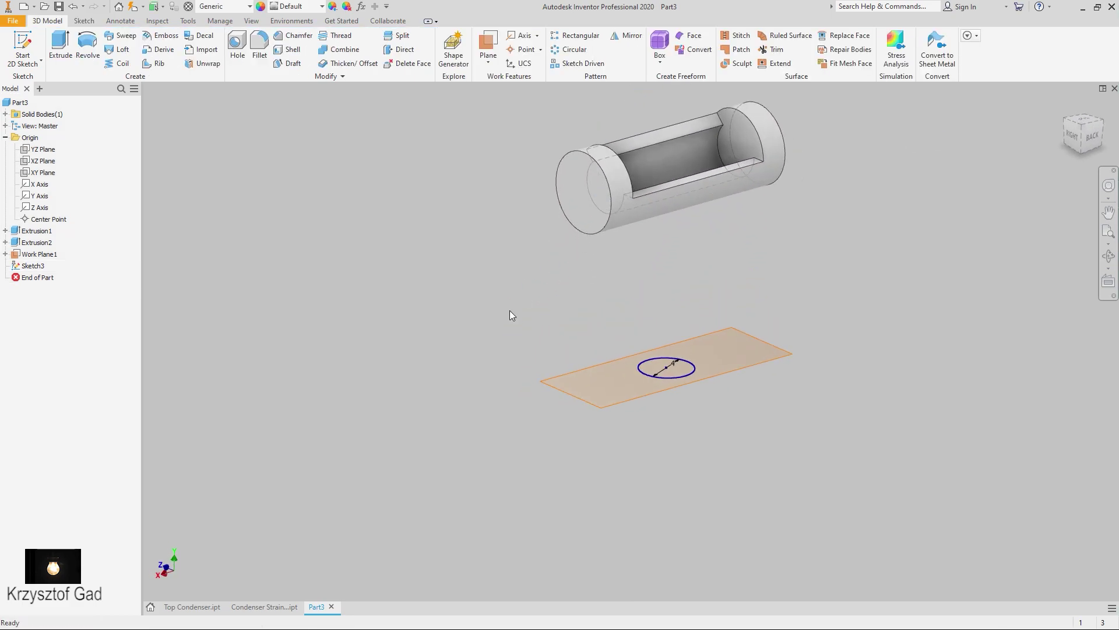
{"action": "right_click", "coordinate": [512, 292]}
Extrude the 4 mm circle up To the slotted cylinder's face, forming the stem.
{"action": "left_click", "coordinate": [542, 301]}
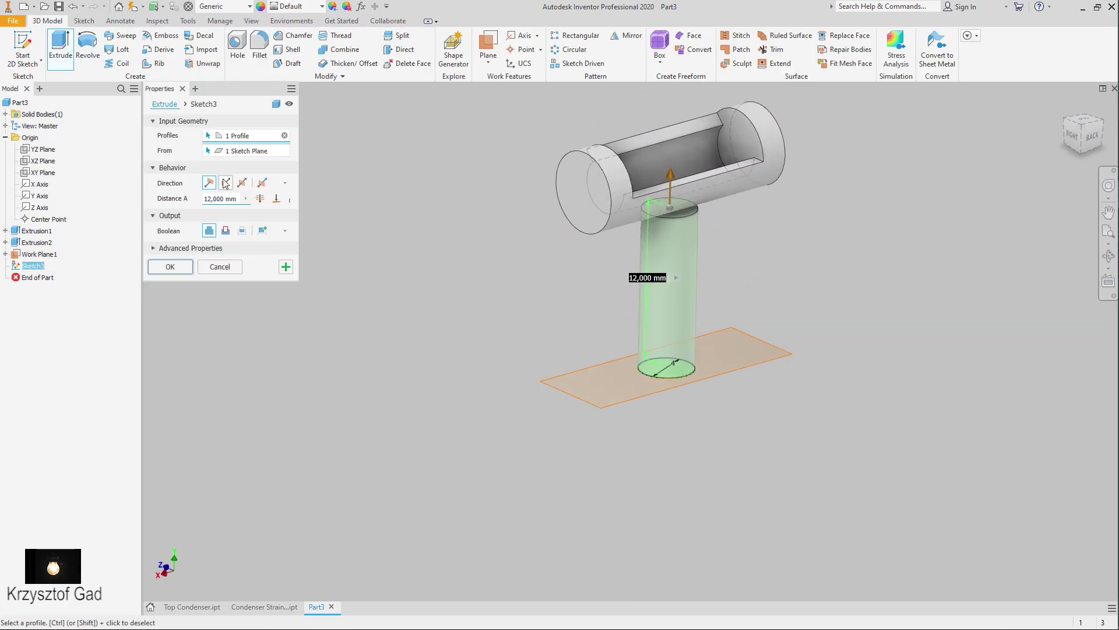
{"action": "left_click", "coordinate": [275, 200]}
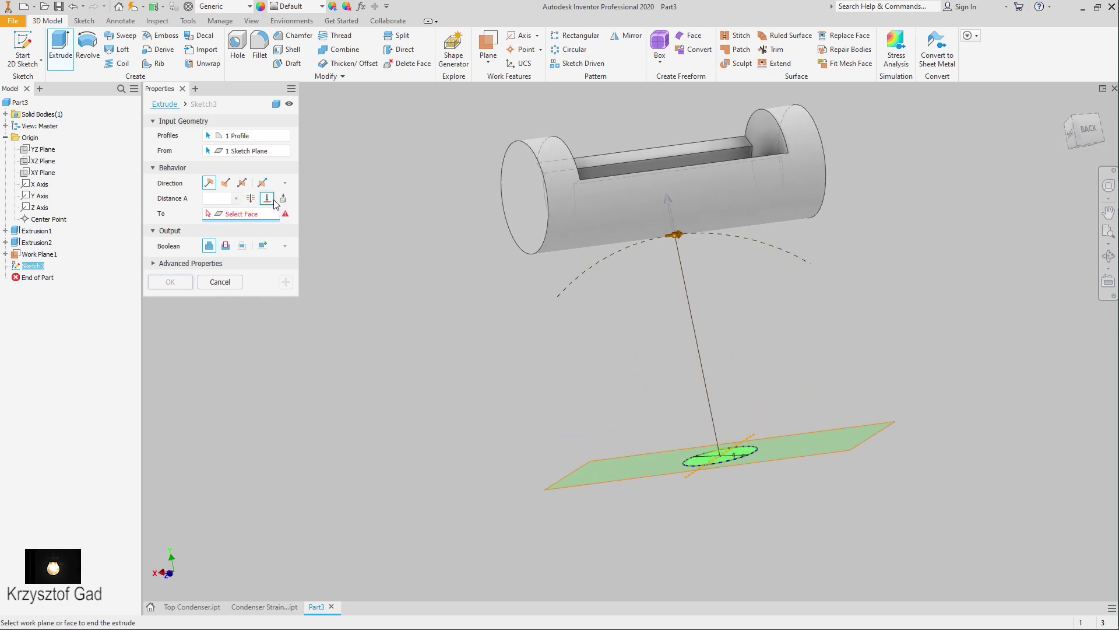
{"action": "left_click", "coordinate": [552, 235]}
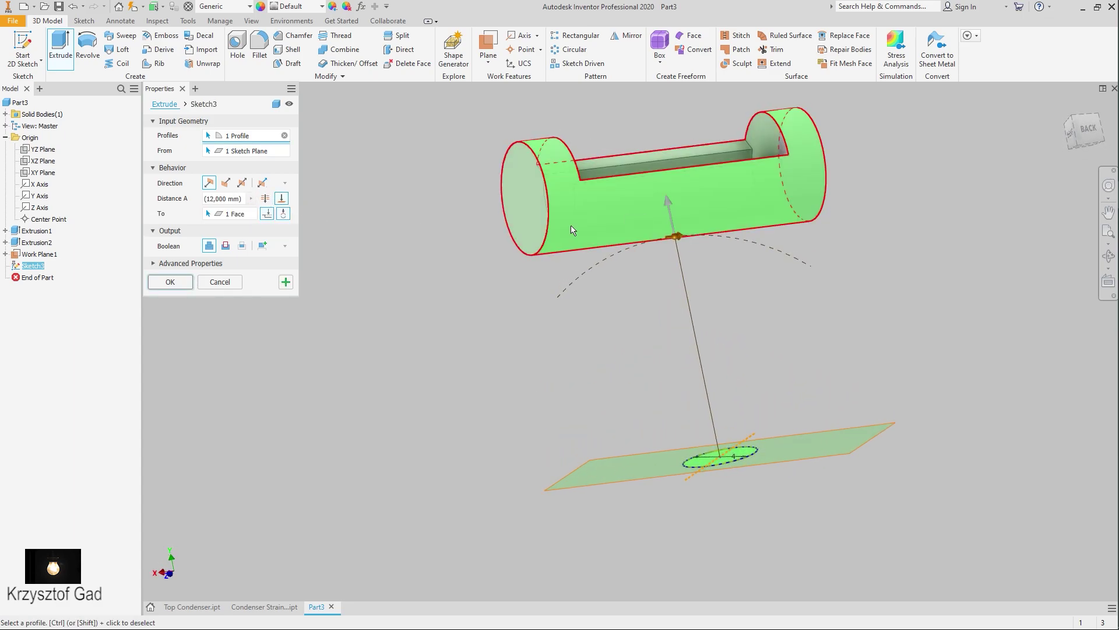
{"action": "left_click", "coordinate": [168, 280]}
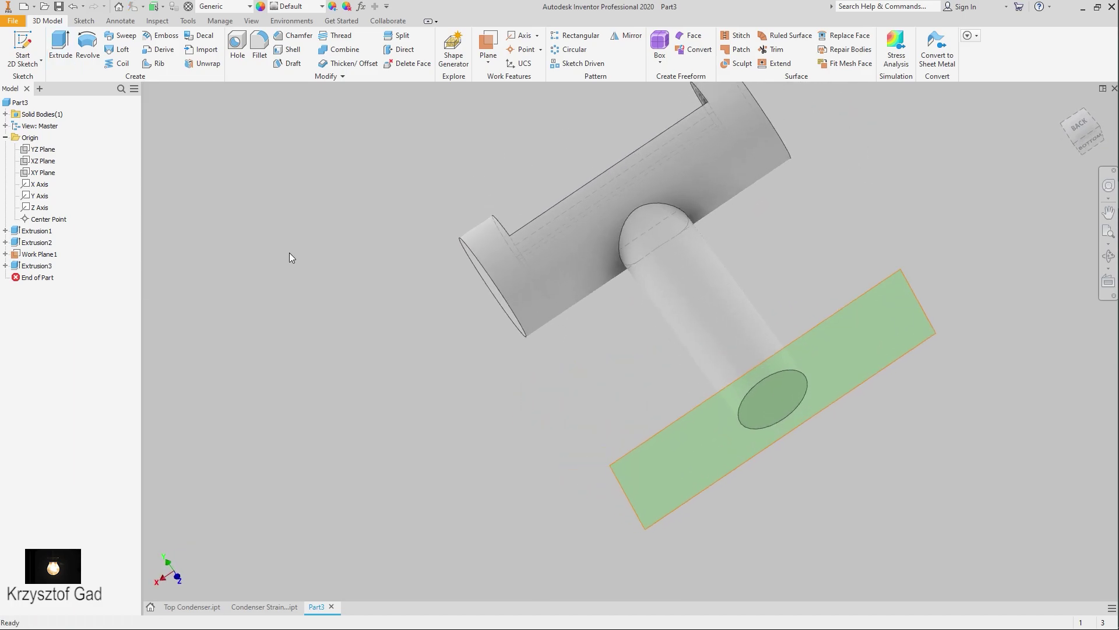
{"action": "left_click", "coordinate": [51, 259]}
Hide Work Plane1 and sketch a 3 mm circle centred on the stem's end face.
{"action": "right_click", "coordinate": [51, 259]}
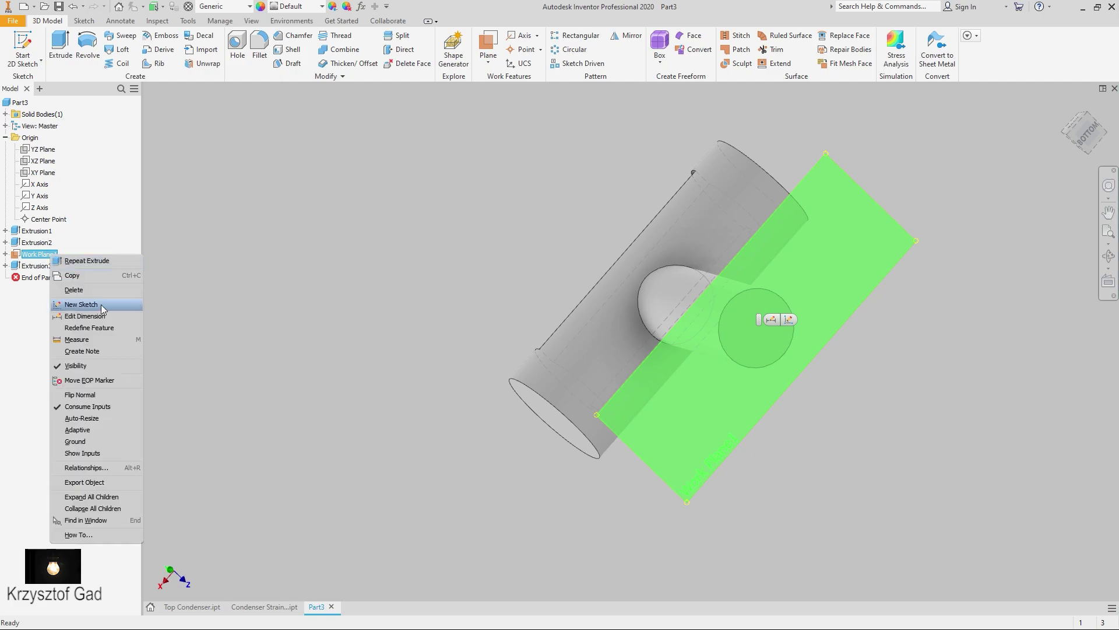
{"action": "left_click", "coordinate": [113, 366]}
{"action": "left_click", "coordinate": [765, 315]}
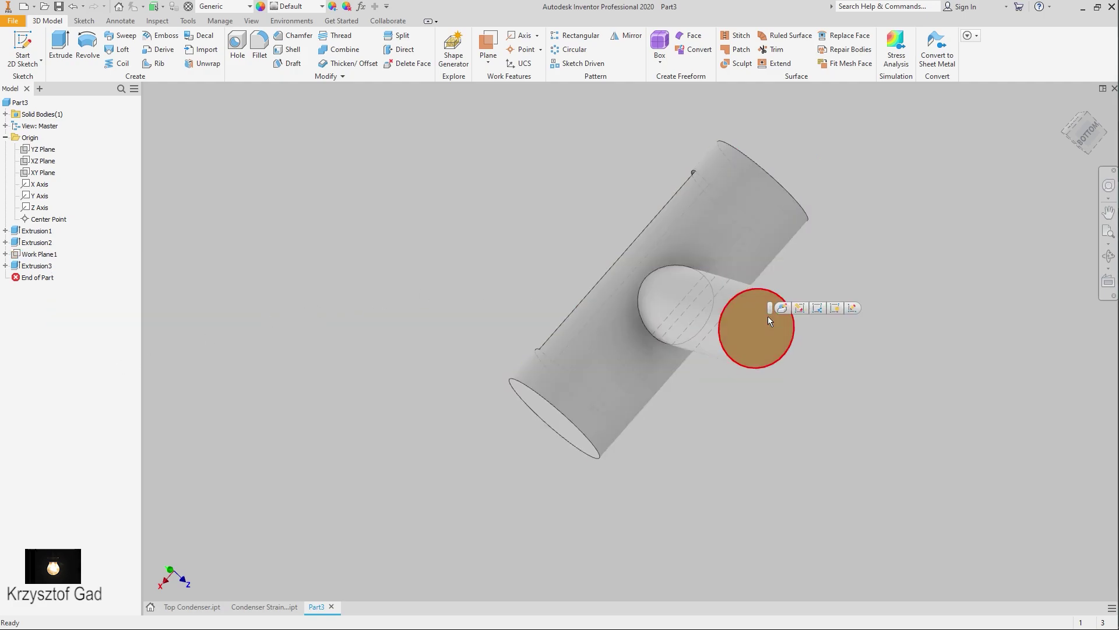
{"action": "left_click", "coordinate": [850, 308]}
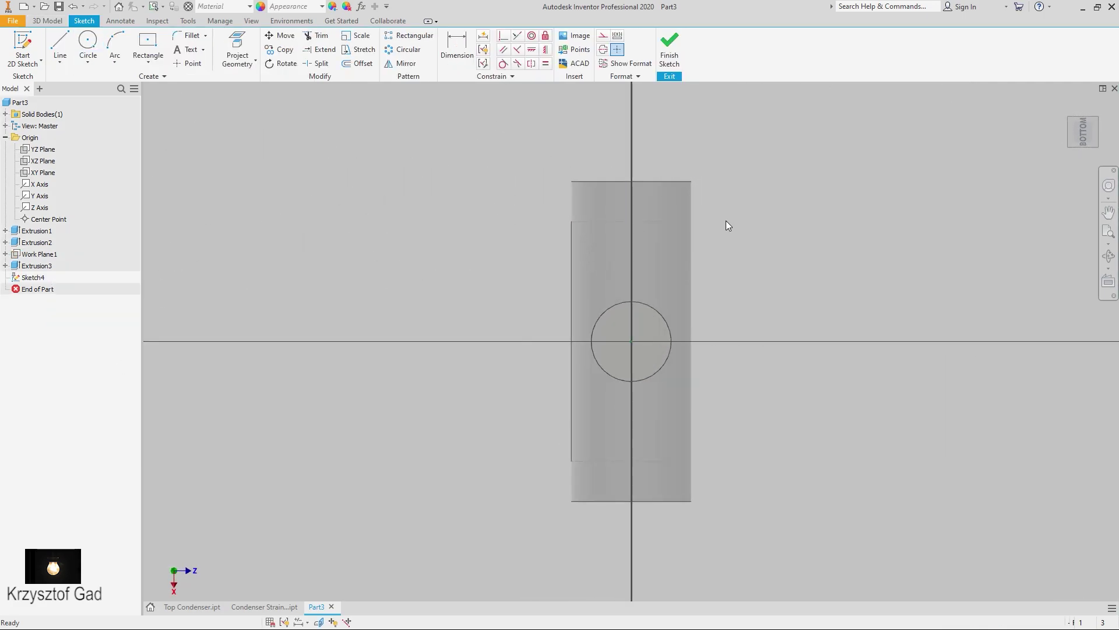
{"action": "right_click", "coordinate": [726, 220]}
{"action": "left_click", "coordinate": [699, 204]}
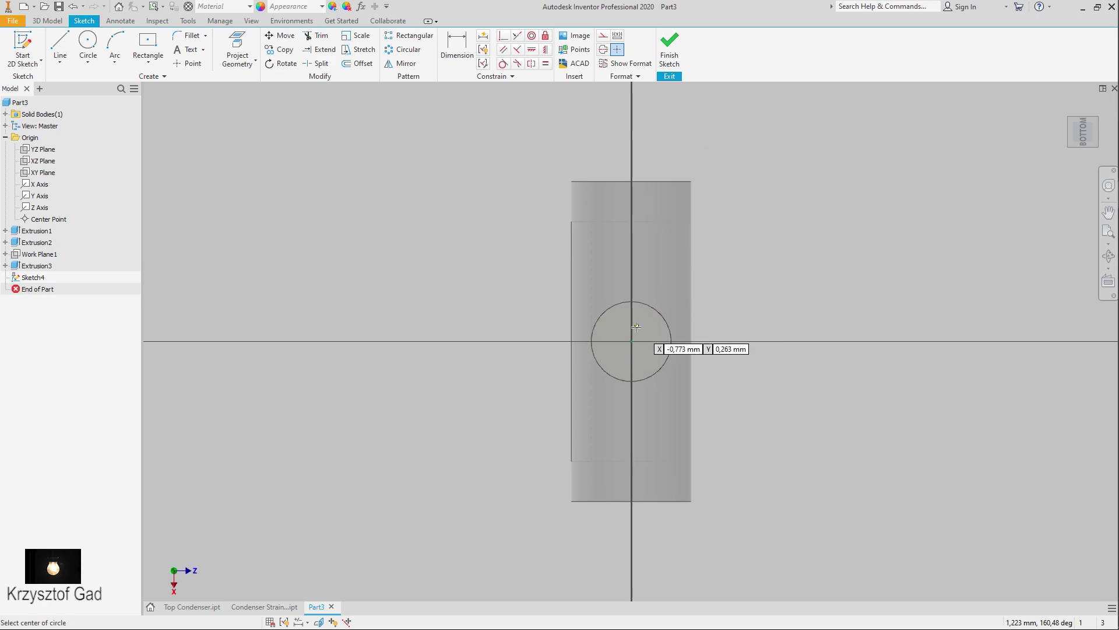
{"action": "left_click", "coordinate": [631, 341]}
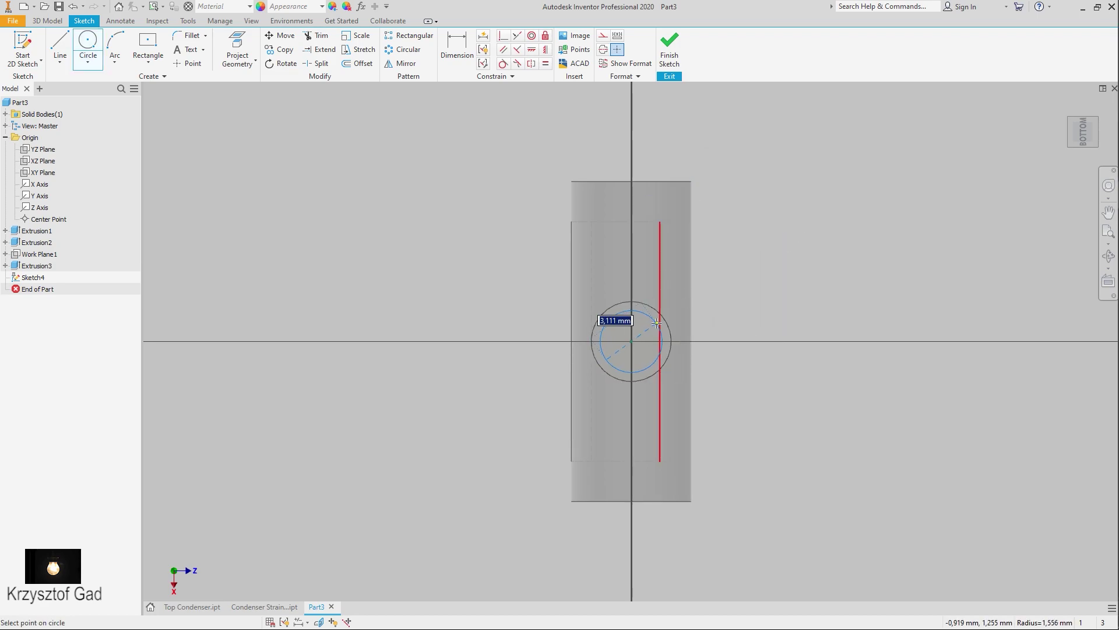
{"action": "type", "text": "3"}
{"action": "key", "text": "Return"}
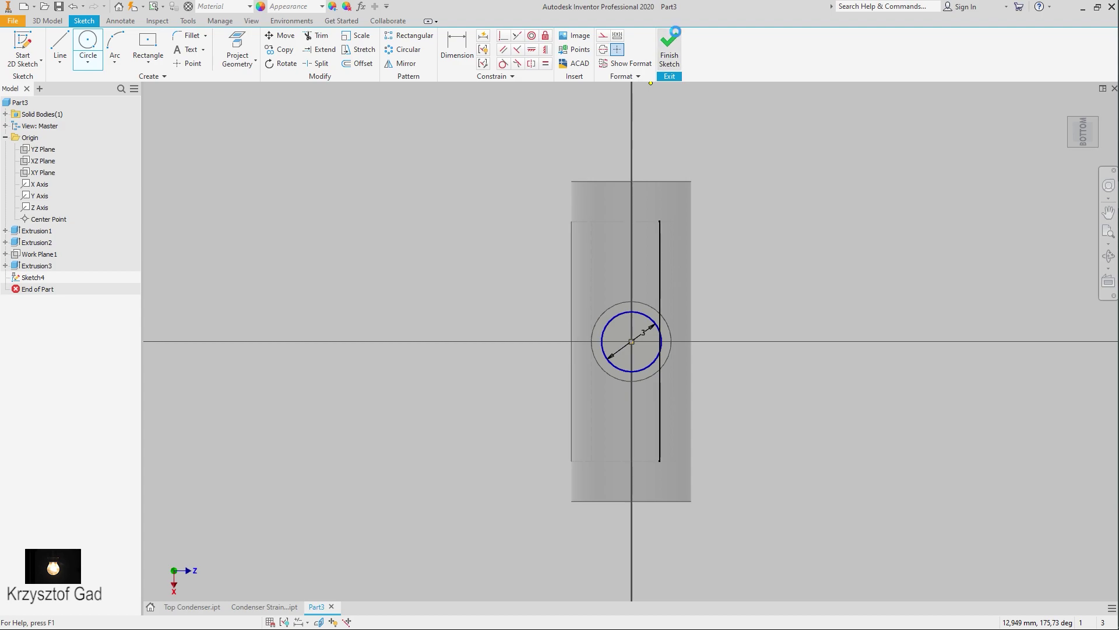
{"action": "left_click", "coordinate": [669, 52]}
Cut the 3 mm circle 14.75 mm into the stem, flipped, making it hollow.
{"action": "left_click", "coordinate": [60, 46]}
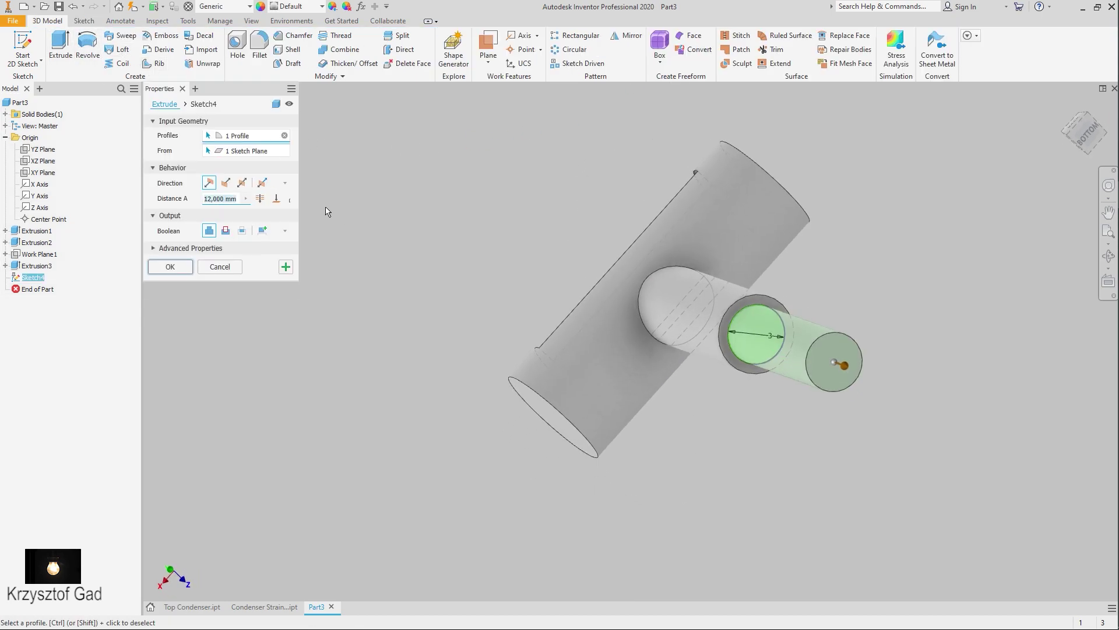
{"action": "middle_click_drag", "start_coordinate": [327, 211], "coordinate": [235, 192], "text": "shift"}
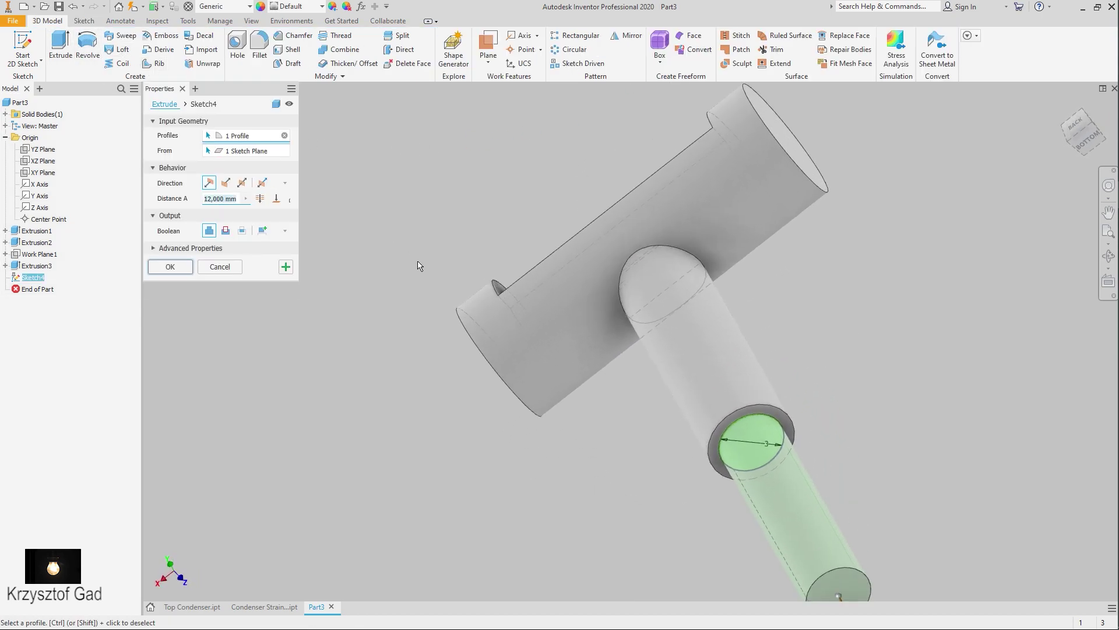
{"action": "left_click", "coordinate": [226, 182]}
{"action": "left_click", "coordinate": [225, 230]}
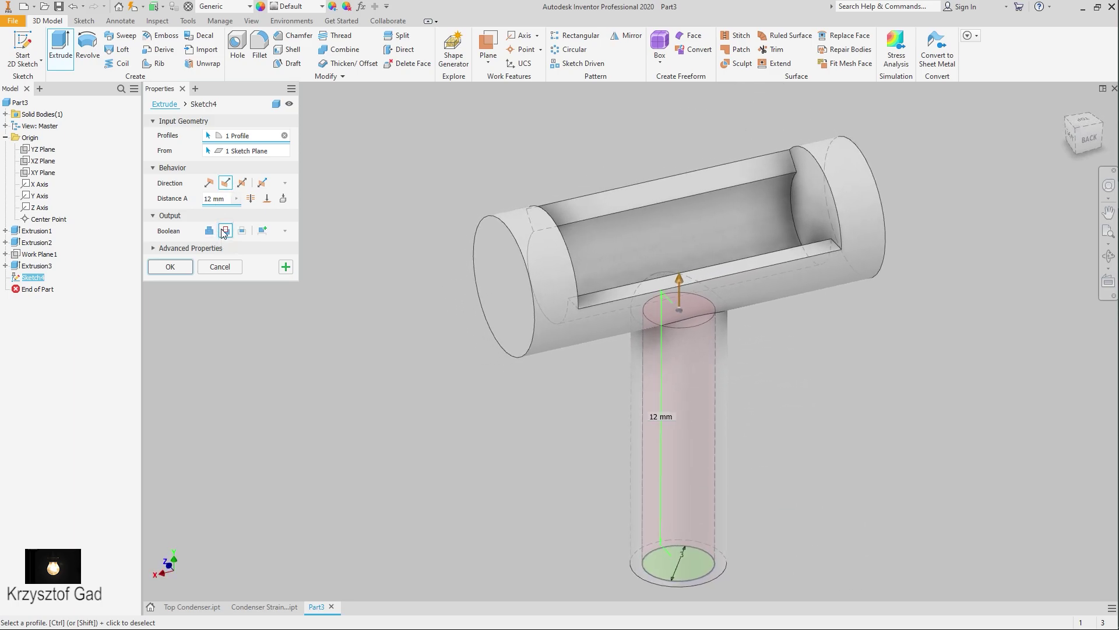
{"action": "key", "text": "F5"}
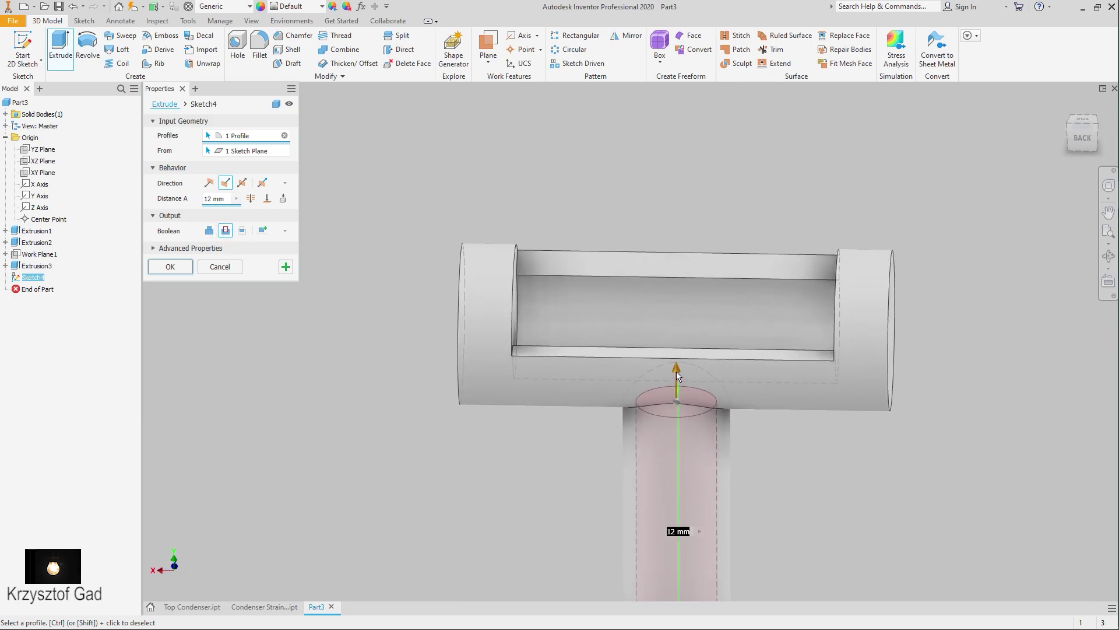
{"action": "left_click_drag", "start_coordinate": [677, 372], "coordinate": [677, 297]}
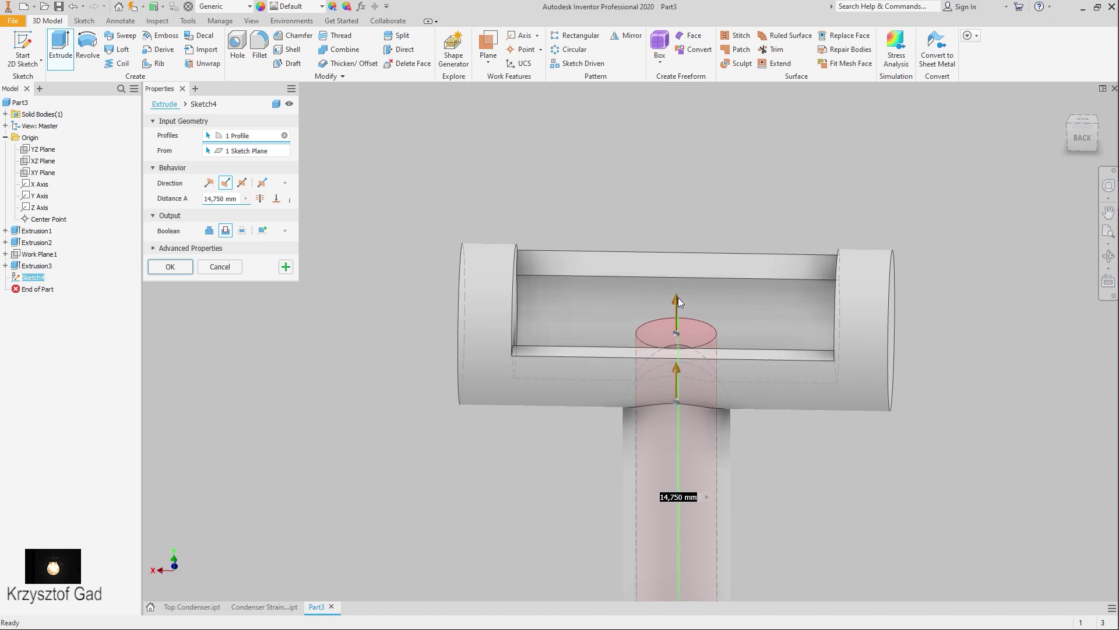
{"action": "middle_click_drag", "start_coordinate": [677, 298], "coordinate": [227, 290], "text": "shift"}
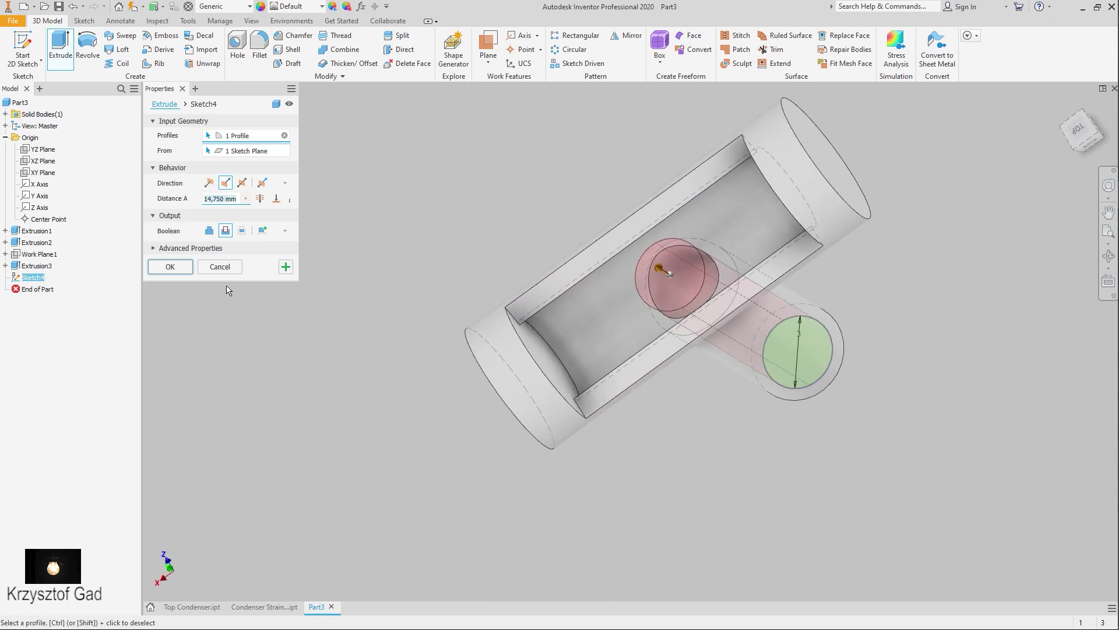
{"action": "left_click", "coordinate": [176, 271]}
{"action": "mouse_move", "coordinate": [179, 272]}
{"action": "middle_mouse_down", "text": "shift"}
{"action": "mouse_move", "coordinate": [261, 226]}
{"action": "mouse_move", "coordinate": [257, 94]}
{"action": "middle_mouse_up", "text": "shift"}
Set the visual style to Shaded with Edges, without dashed hidden edges.
{"action": "left_click", "coordinate": [251, 20]}
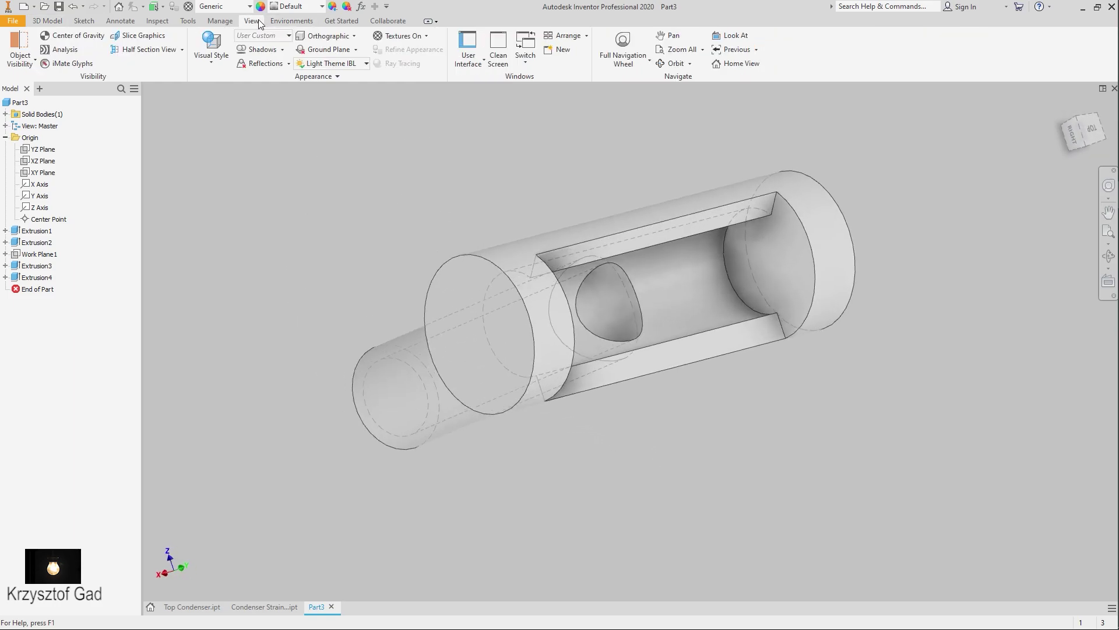
{"action": "left_click", "coordinate": [206, 60]}
{"action": "left_click", "coordinate": [228, 126]}
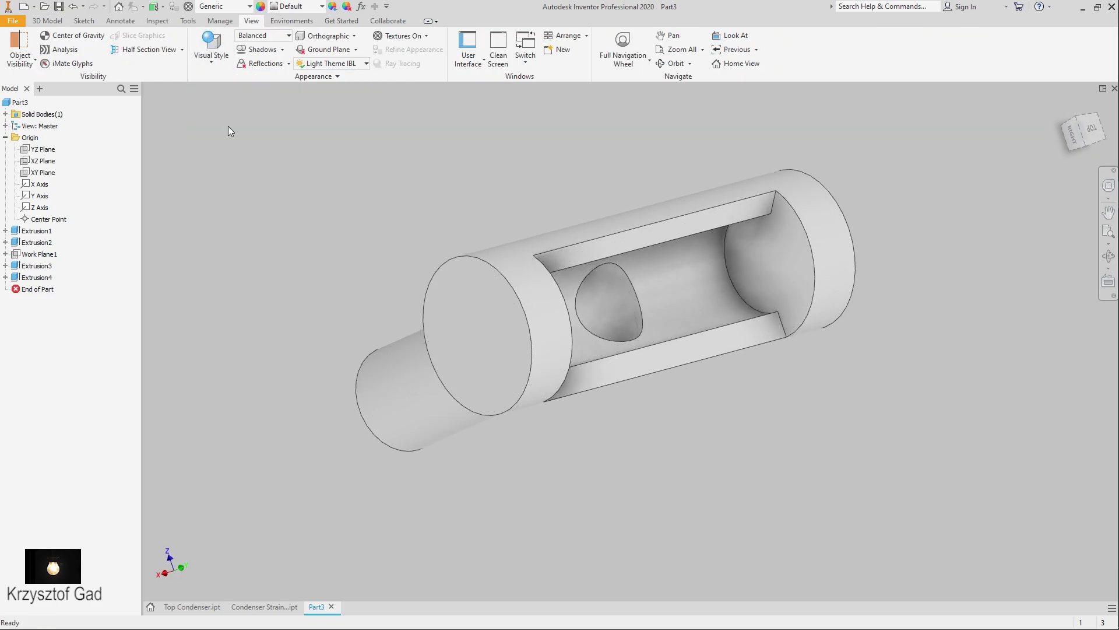
{"action": "mouse_move", "coordinate": [228, 126]}
{"action": "middle_mouse_down", "text": "shift"}
{"action": "mouse_move", "coordinate": [313, 145]}
{"action": "mouse_move", "coordinate": [307, 94]}
{"action": "middle_mouse_up", "text": "shift"}
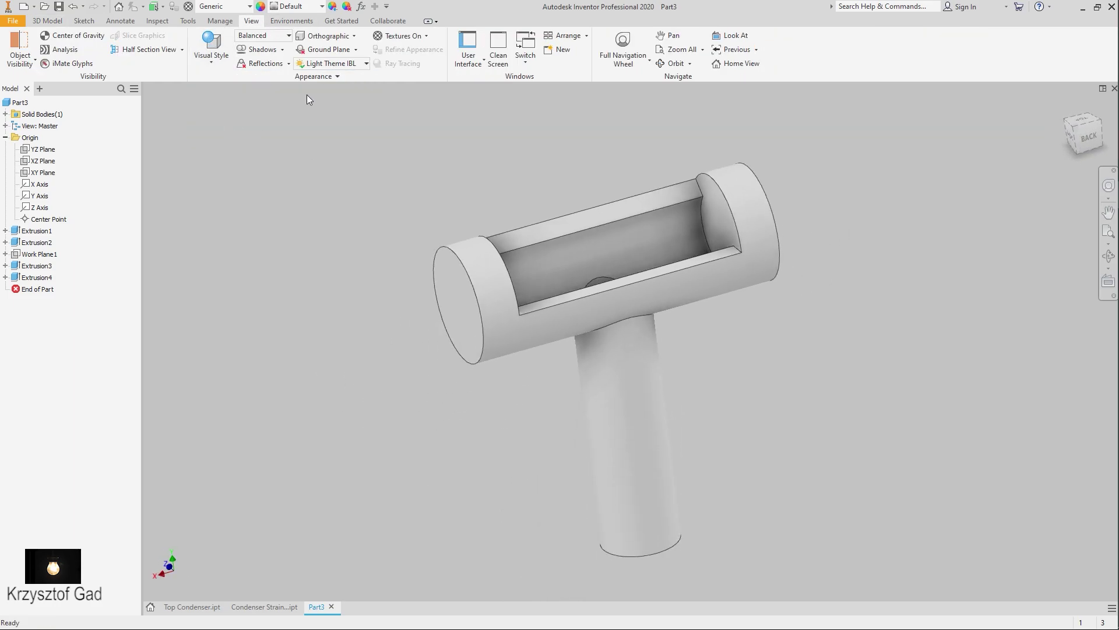
Assign the ABS Plastic material and Cadet Blue appearance to the part.
{"action": "left_click", "coordinate": [236, 11]}
{"action": "left_click_drag", "start_coordinate": [313, 208], "coordinate": [316, 92]}
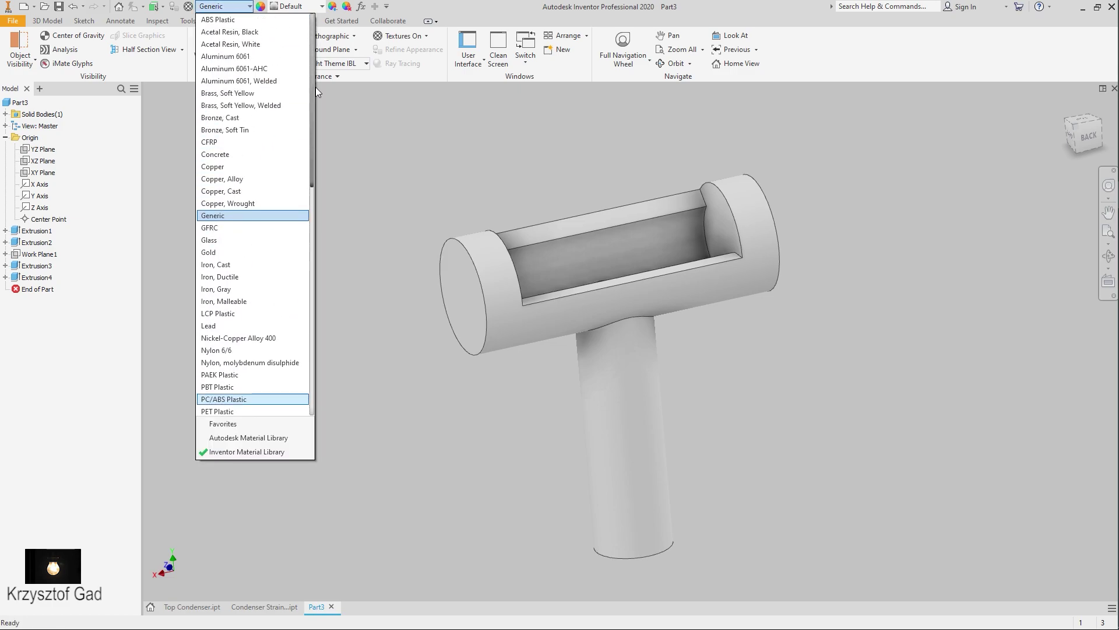
{"action": "left_click", "coordinate": [274, 20]}
{"action": "left_click", "coordinate": [290, 7]}
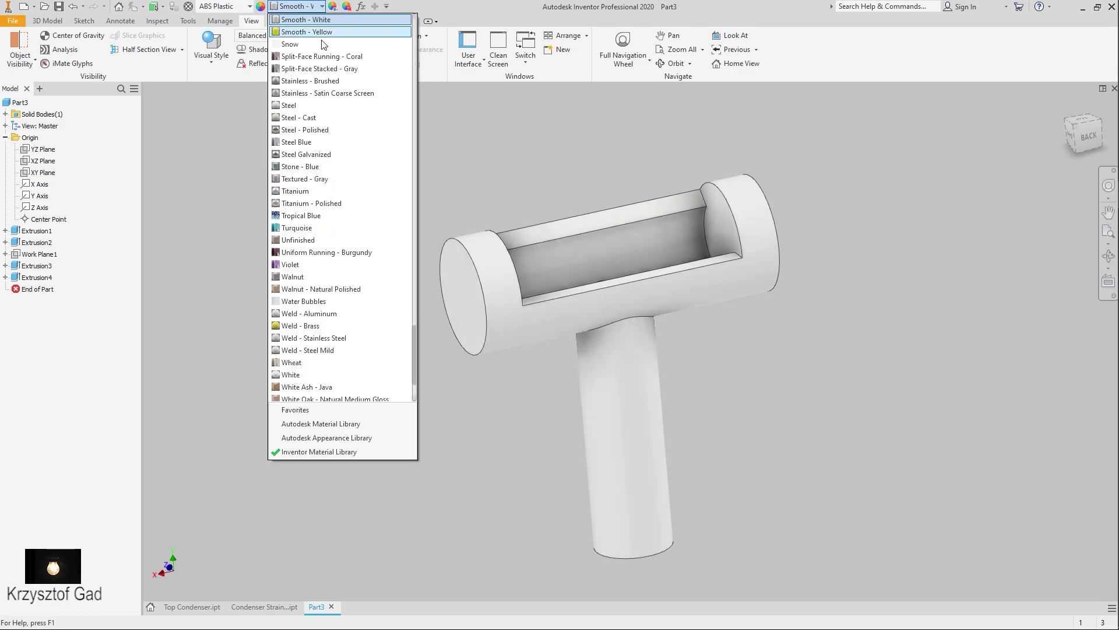
{"action": "left_click_drag", "start_coordinate": [413, 380], "coordinate": [416, 9]}
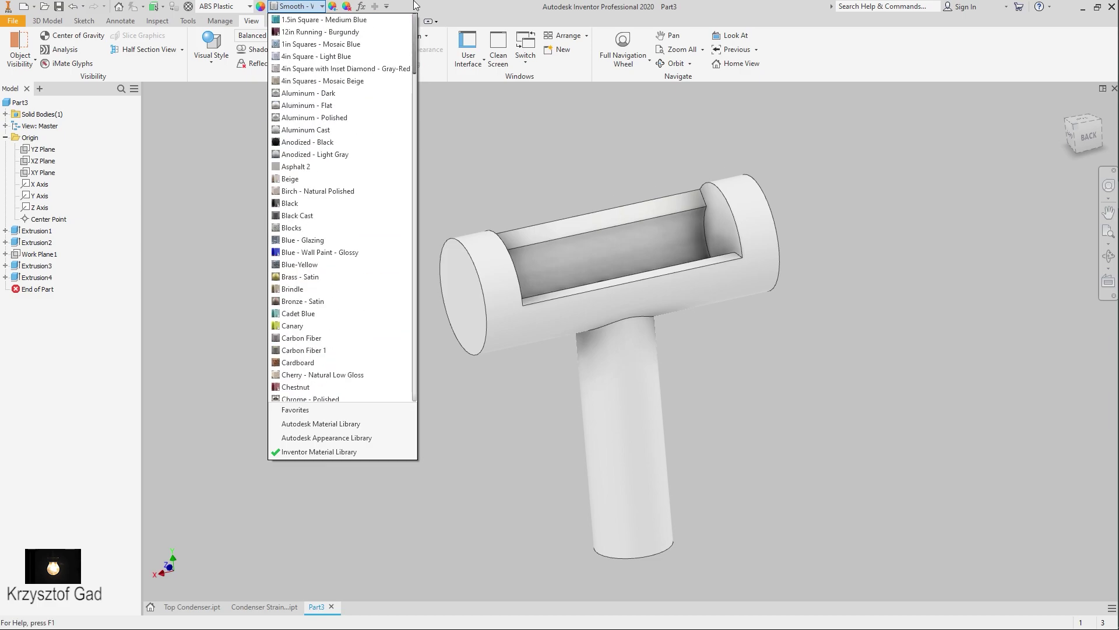
{"action": "left_click", "coordinate": [307, 313]}
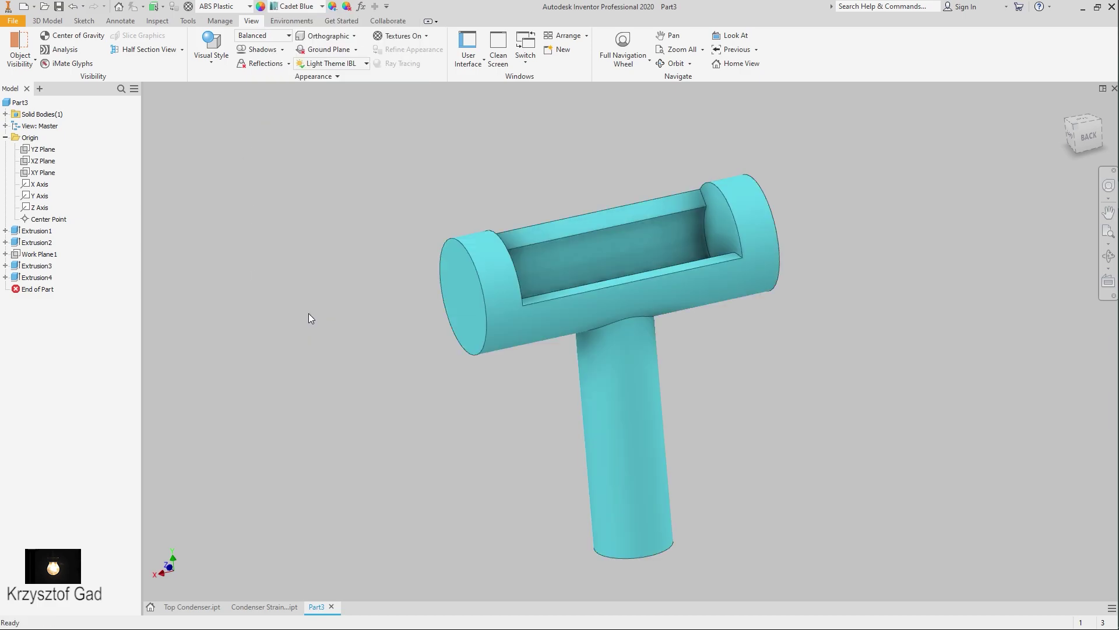